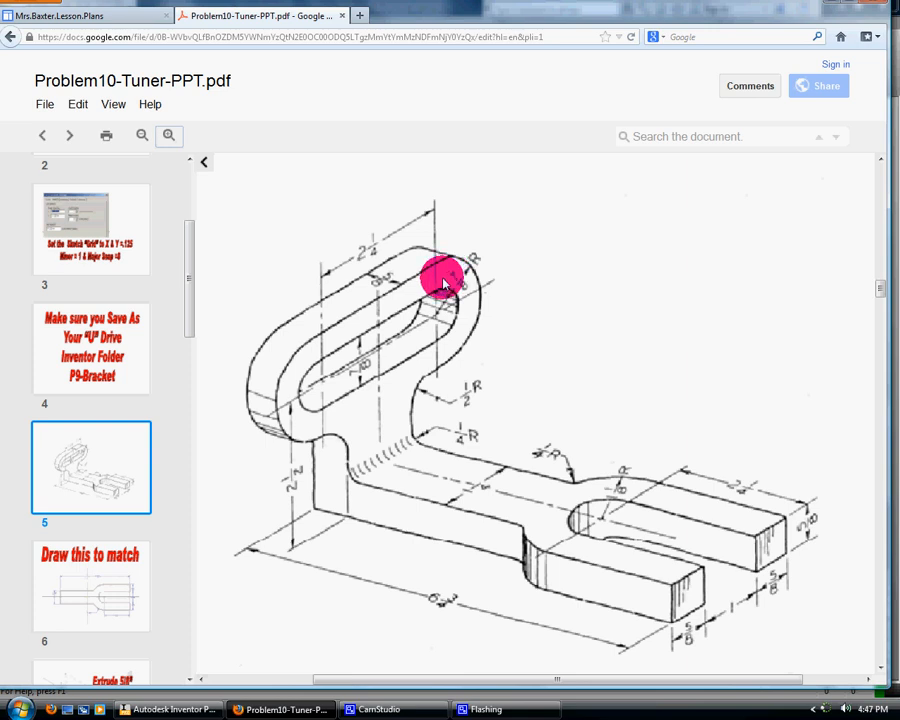
# Examine the dimensioned top-view profile on page 6 and the isometric bracket drawing on page 5 of the PDF.
pyautogui.click(84, 563)
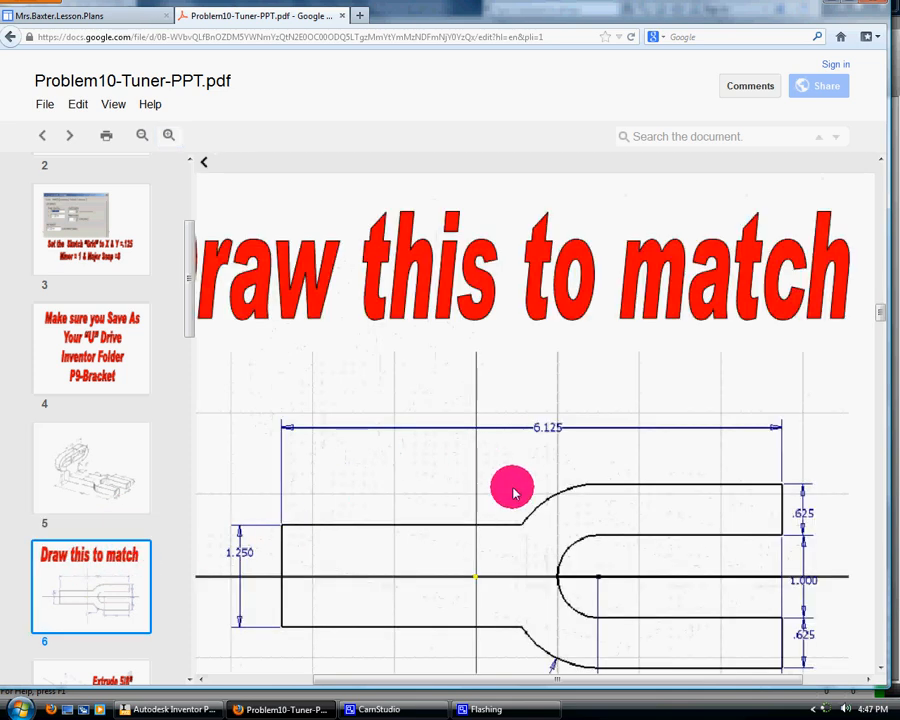
pyautogui.scroll(-5, 538, 468)
pyautogui.scroll(3, 530, 465)
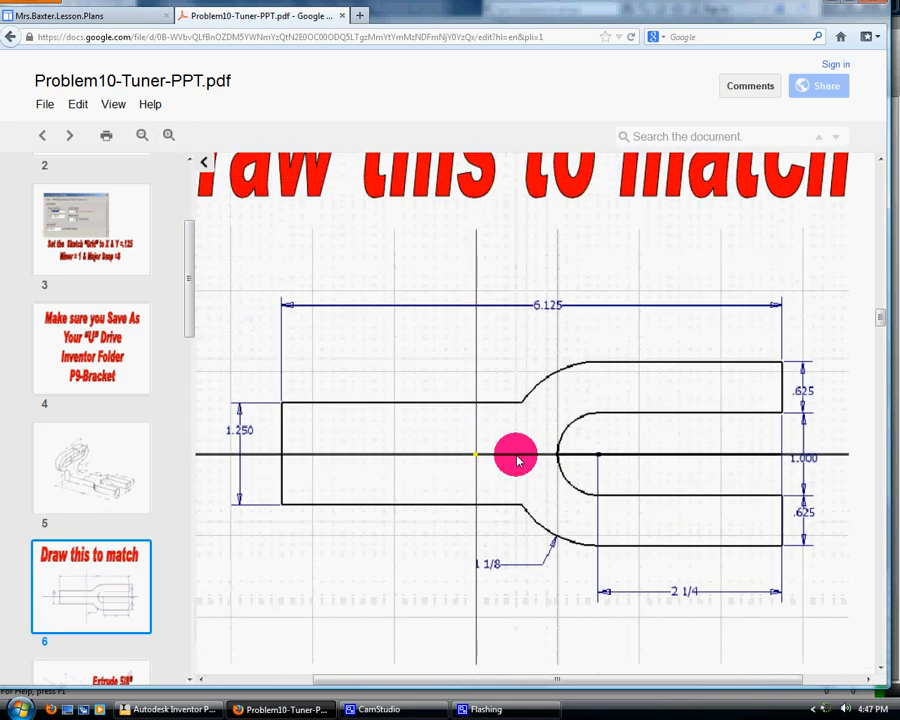
pyautogui.click(90, 466)
pyautogui.scroll(-1, 490, 418)
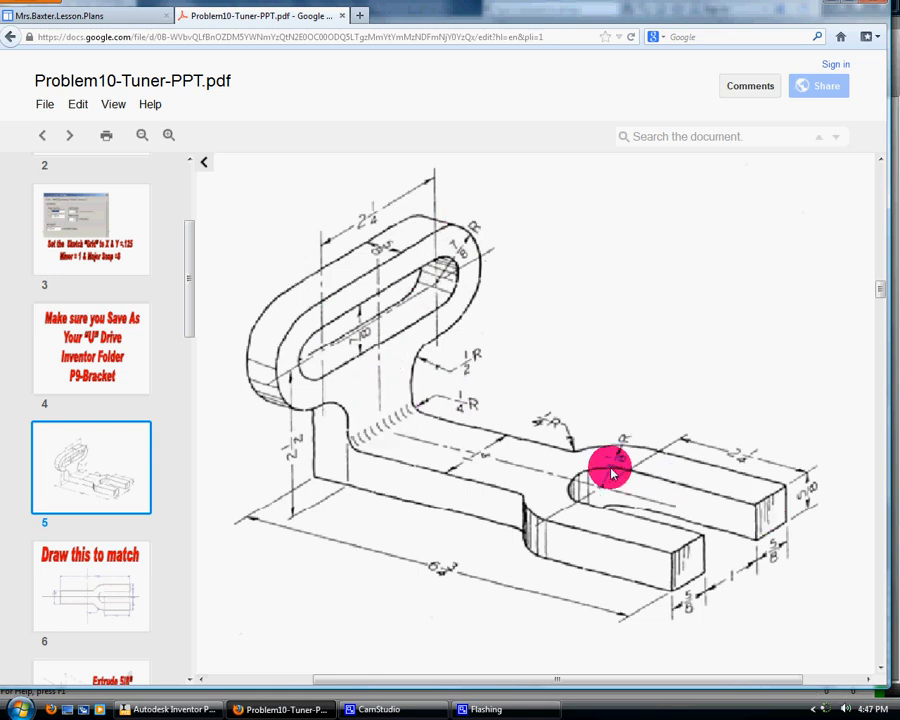
# Switch to Autodesk Inventor and create a new part from the English Standard (in).ipt template.
pyautogui.moveTo(645, 17); pyautogui.dragTo(899, 37)
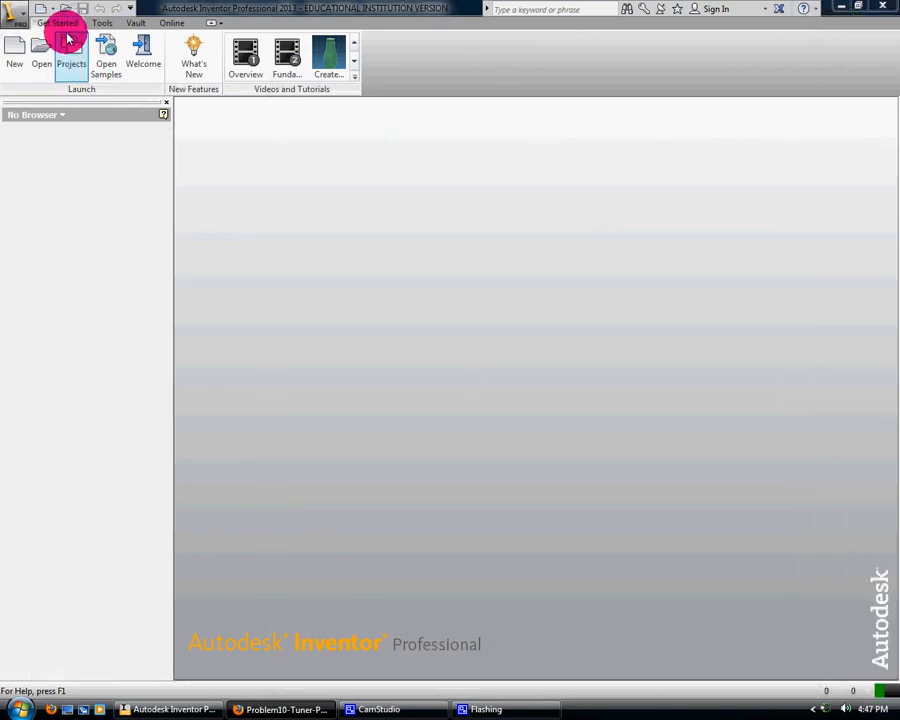
pyautogui.click(41, 9)
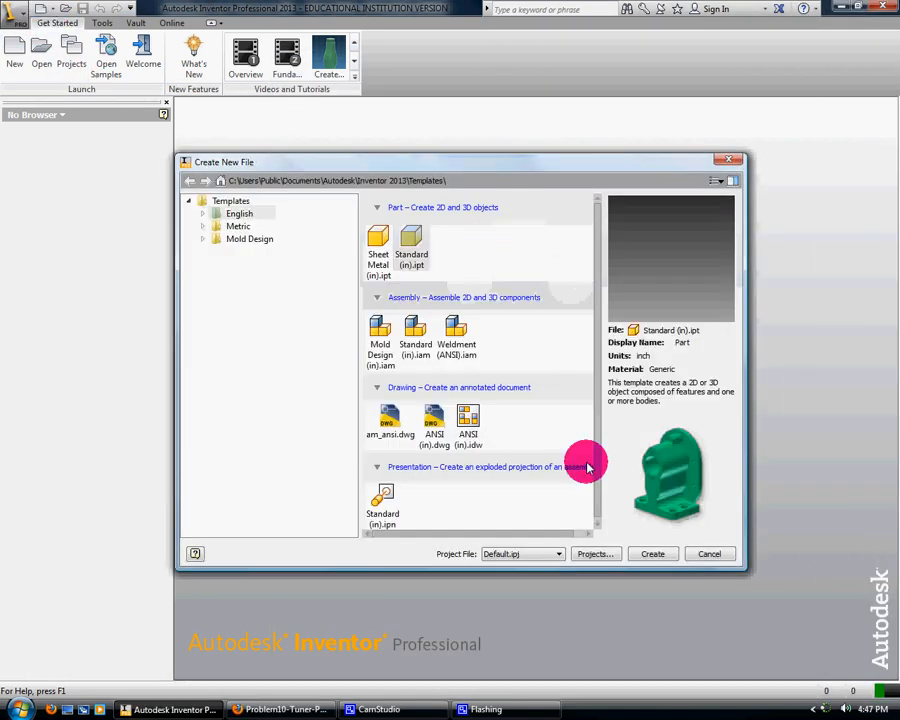
pyautogui.click(649, 553)
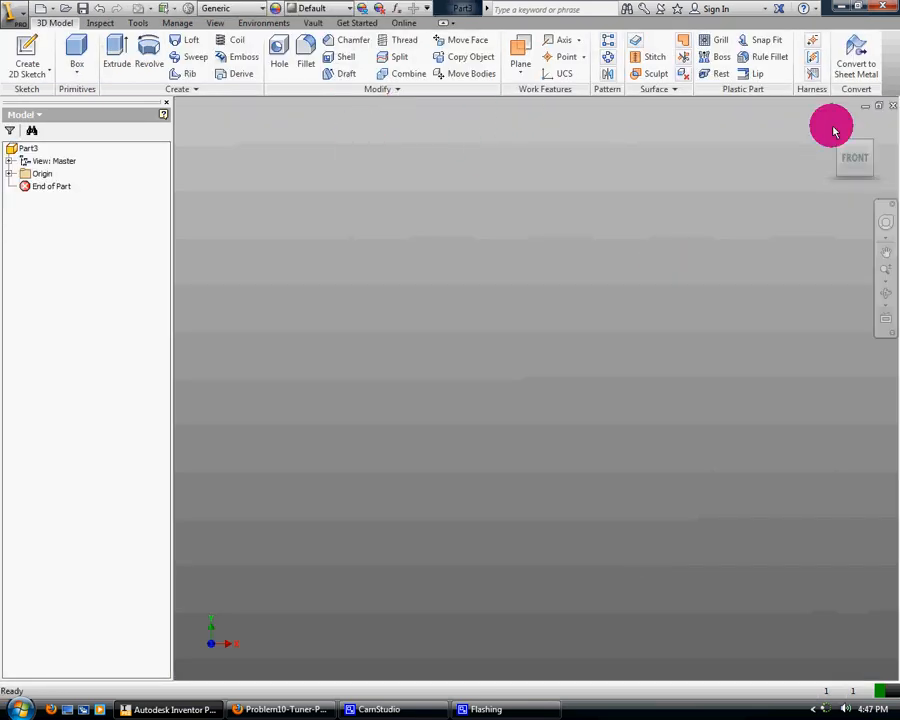
# Start a 2D sketch on the horizontal origin plane.
pyautogui.click(33, 75)
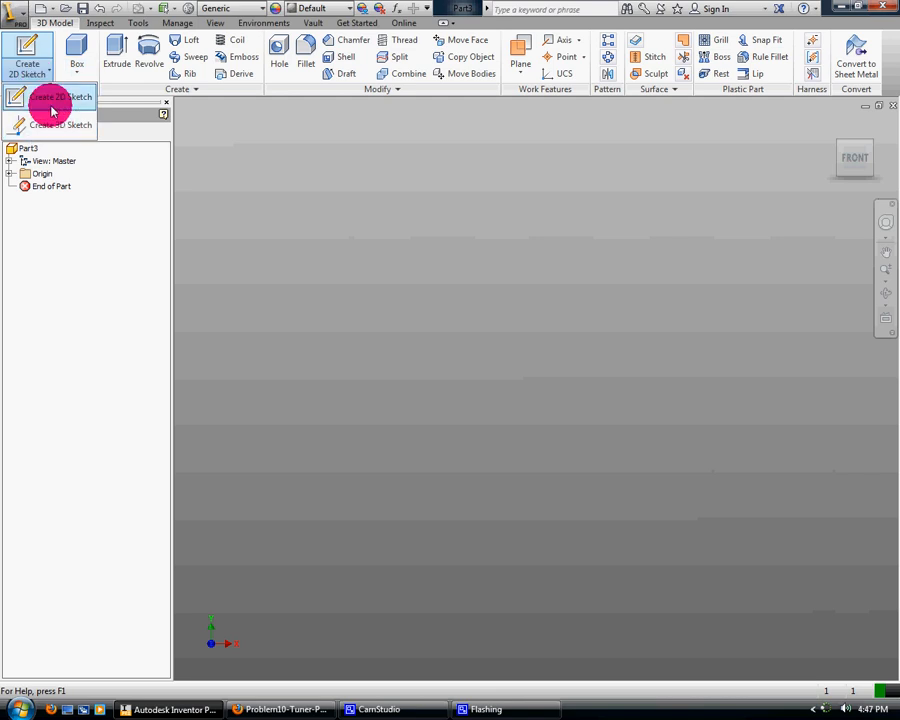
pyautogui.click(52, 96)
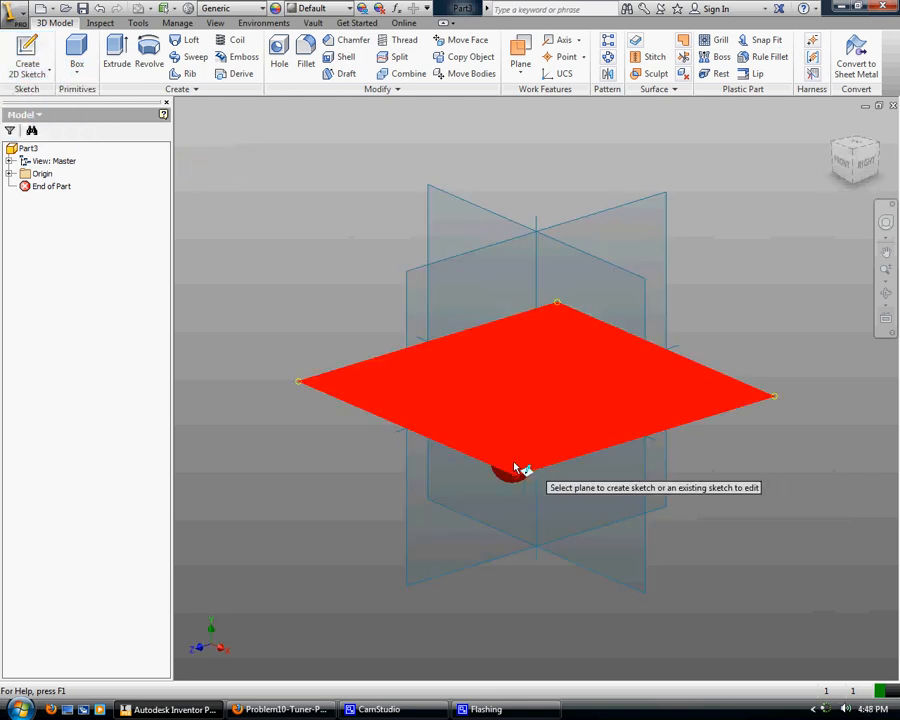
pyautogui.click(517, 468)
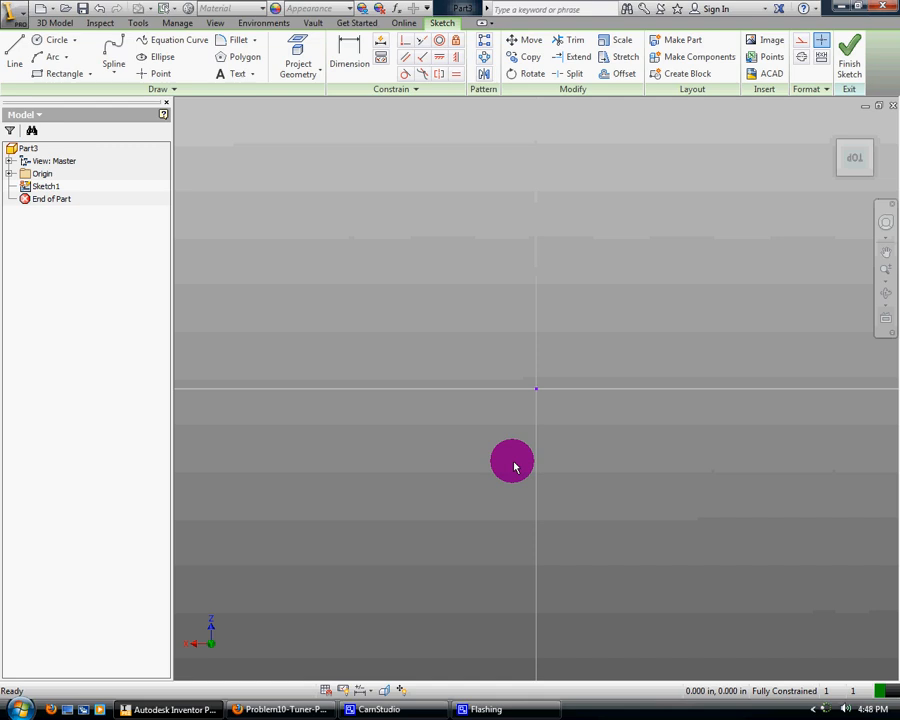
# Sketch a wide two-point rectangle enclosing the origin.
pyautogui.click(30, 73)
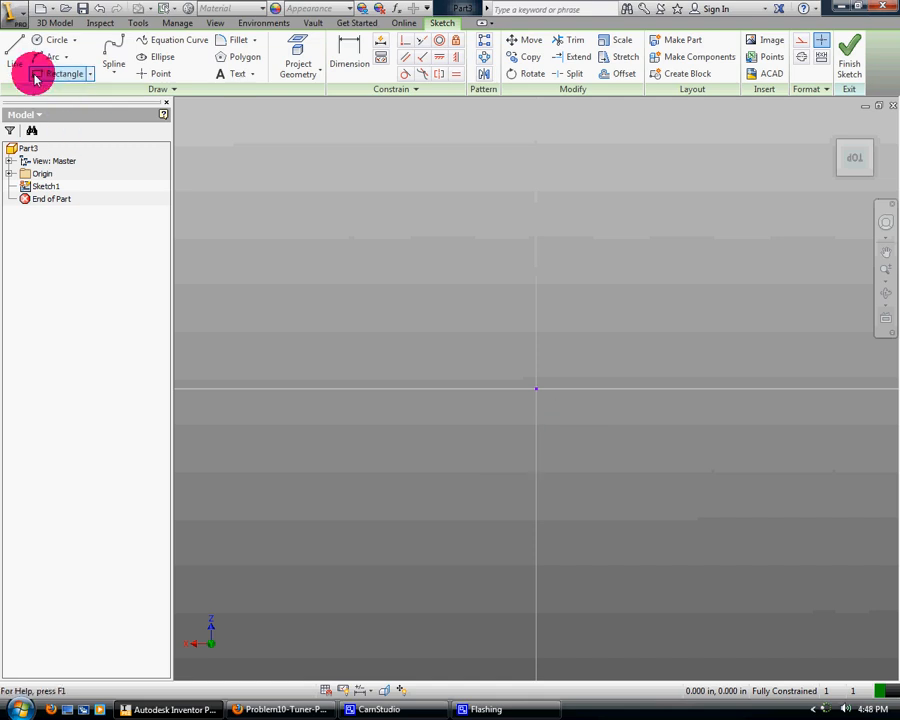
pyautogui.click(284, 252)
pyautogui.click(765, 504)
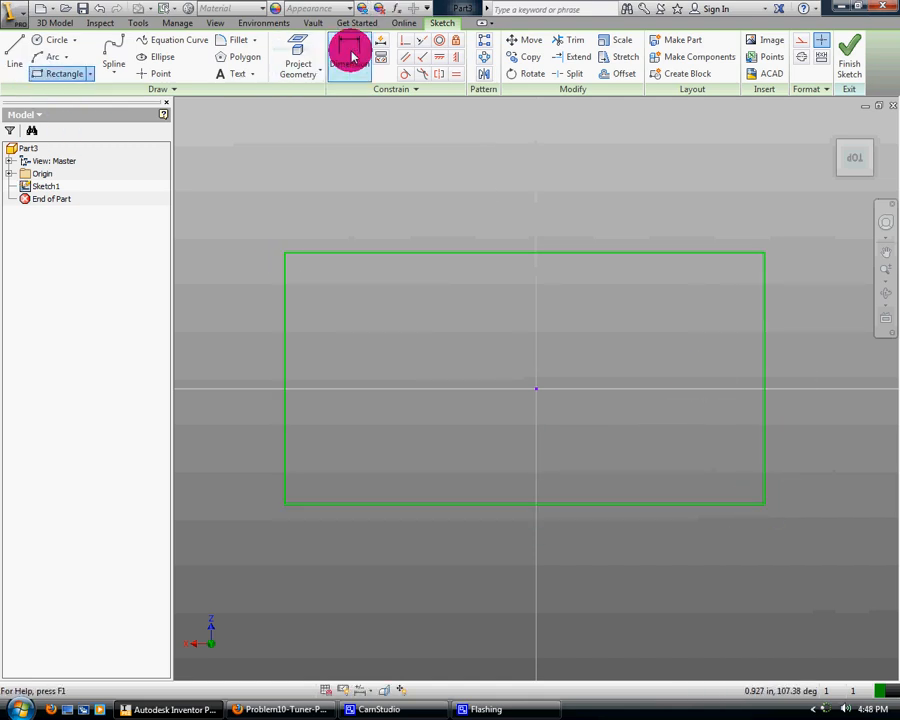
# Dimension the rectangle to a length of 6 1/8 in and a height of 2 1/4 in.
pyautogui.click(352, 57)
pyautogui.click(446, 253)
pyautogui.click(460, 218)
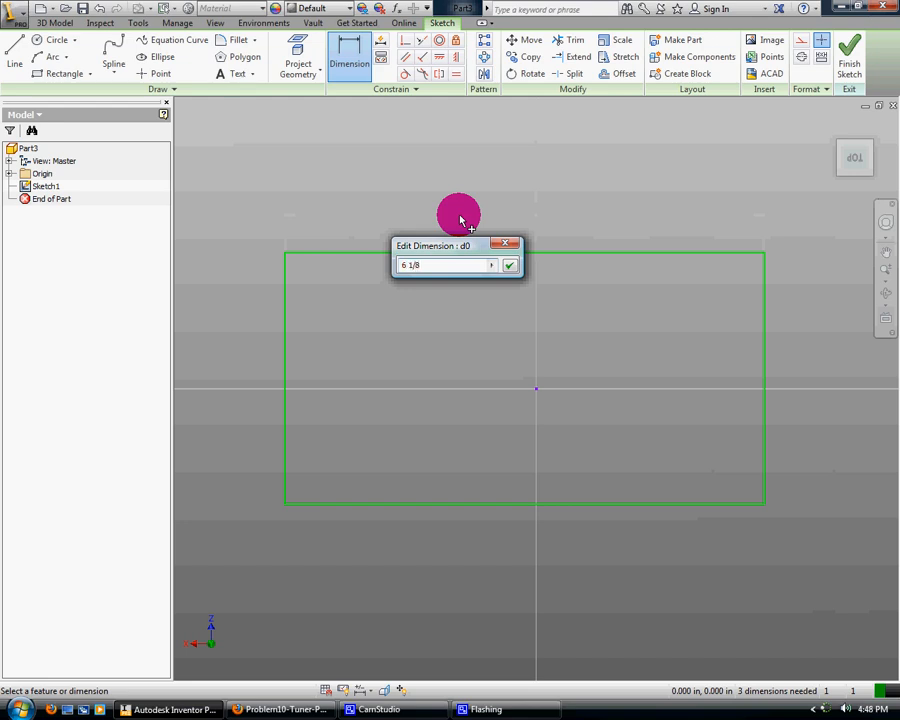
pyautogui.press('Return')
pyautogui.scroll(3, 617, 289)
pyautogui.scroll(-5, 615, 292)
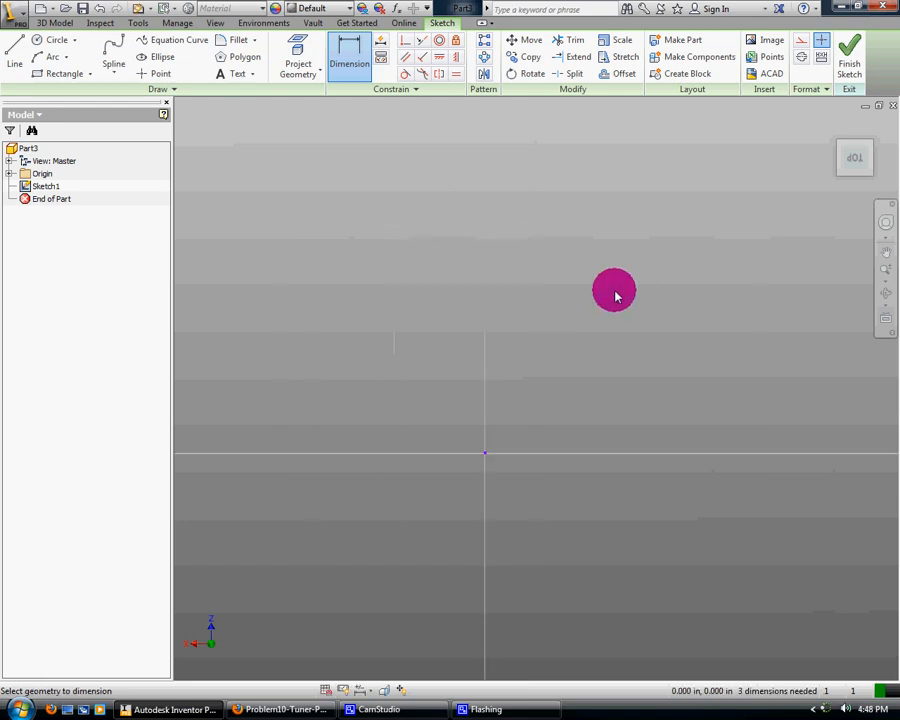
pyautogui.scroll(3, 615, 295)
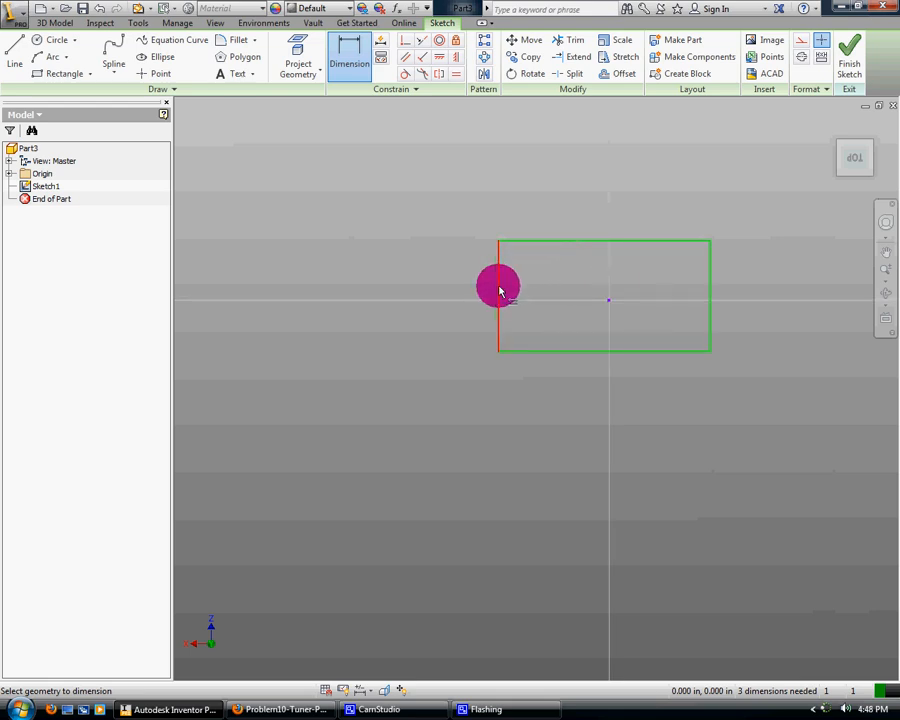
pyautogui.click(498, 287)
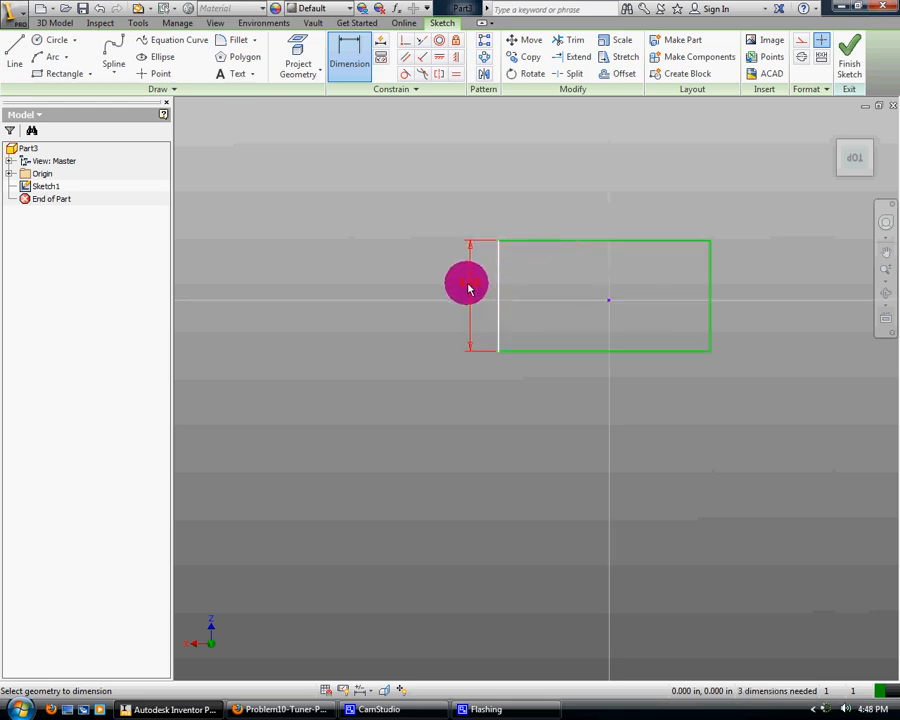
pyautogui.click(468, 290)
pyautogui.write('2 1/4')
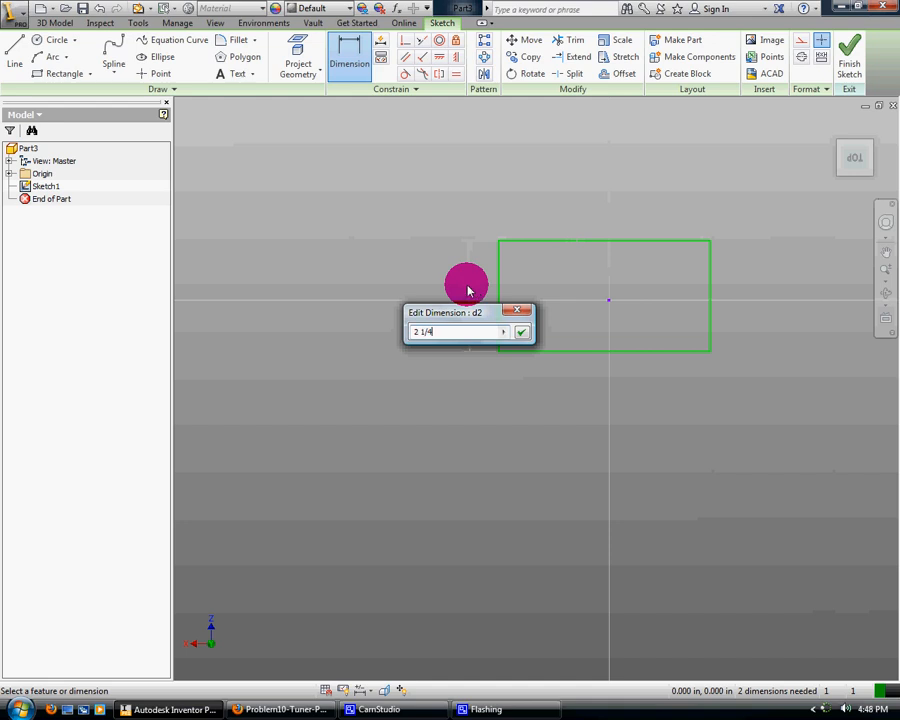
pyautogui.press('Return')
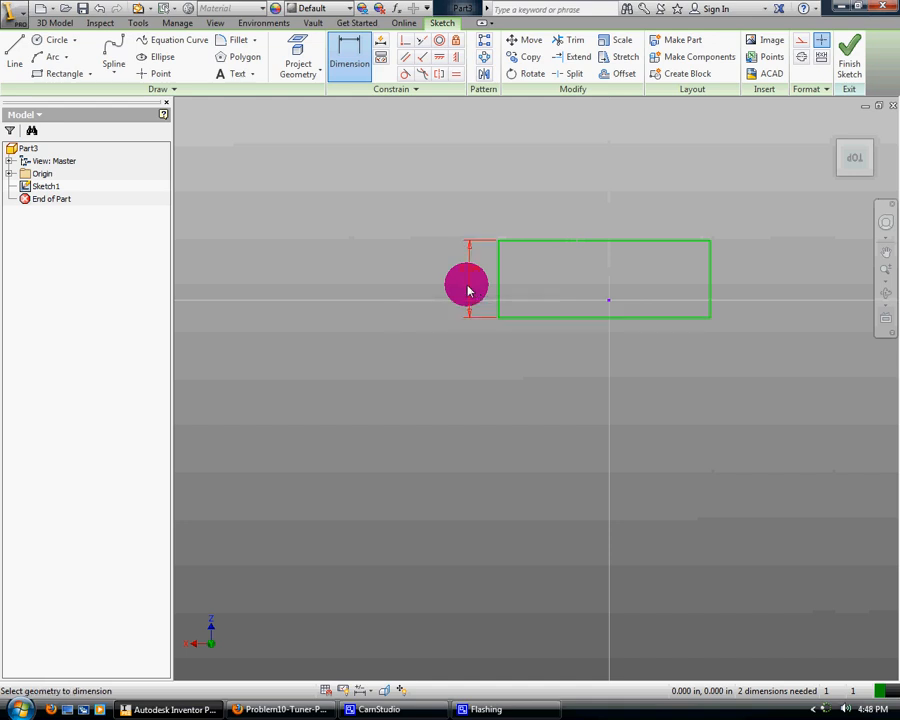
# Draw a horizontal centre line joining the midpoints of the rectangle's two short sides.
pyautogui.click(16, 52)
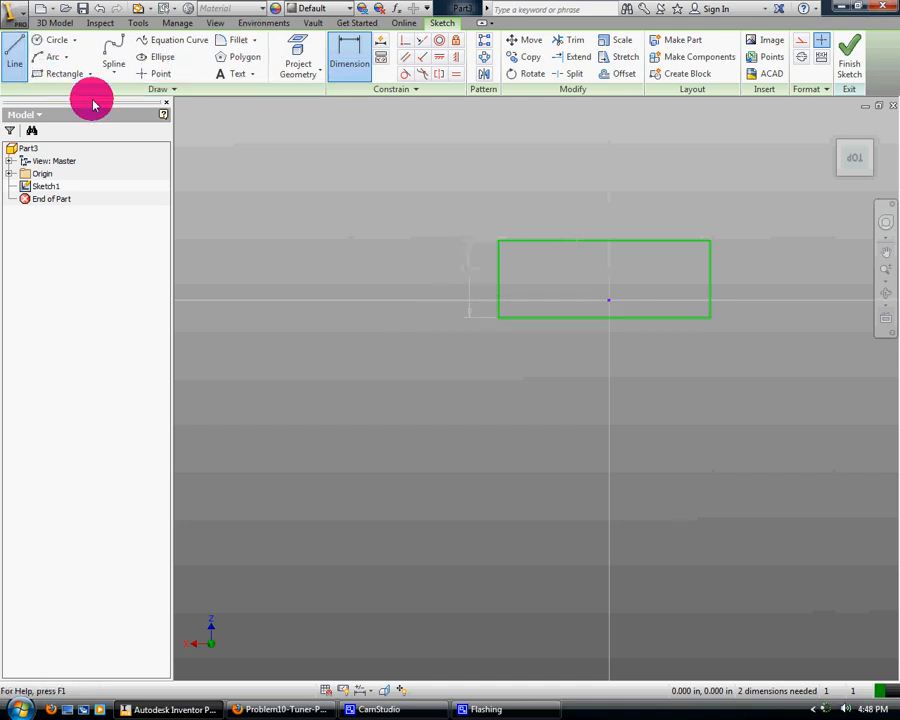
pyautogui.click(498, 278)
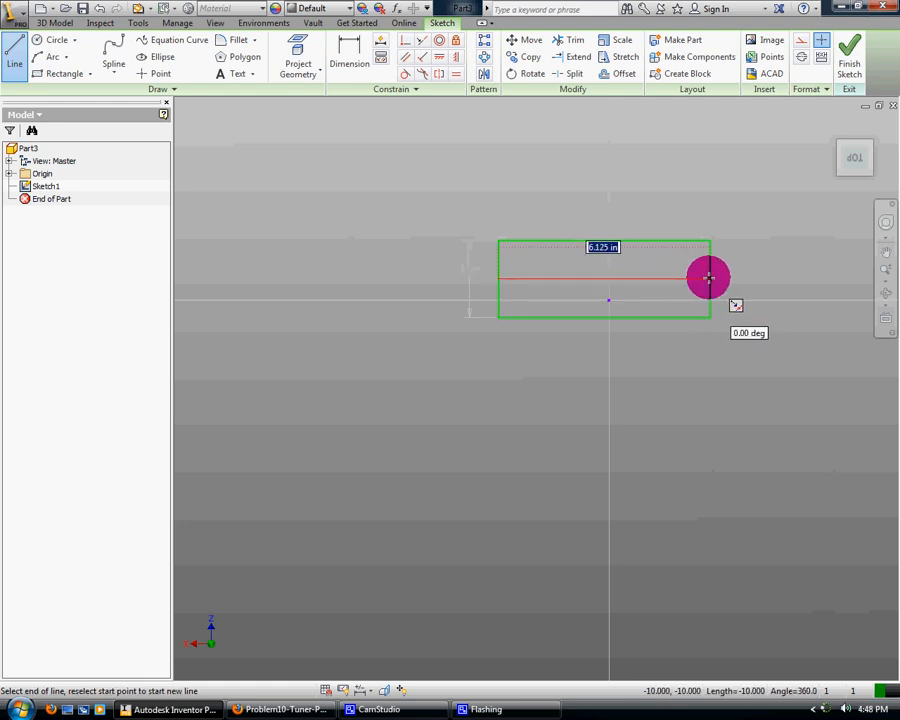
pyautogui.click(708, 278)
# Move the rectangle and its centre line so the centre line's left endpoint sits on the origin.
pyautogui.click(527, 40)
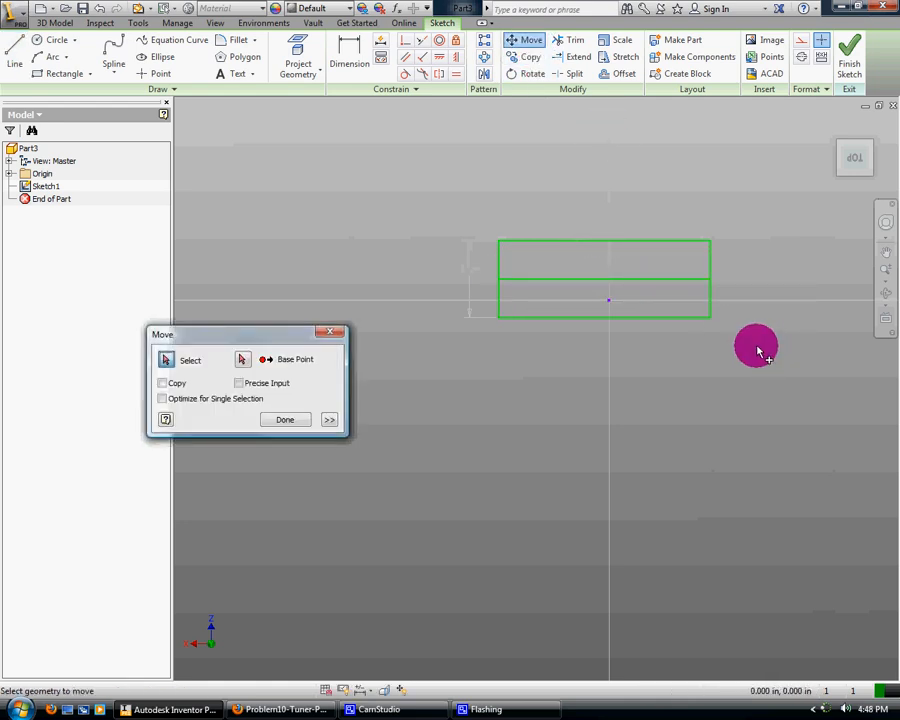
pyautogui.moveTo(757, 348)
pyautogui.mouseDown()
pyautogui.moveTo(478, 233)
pyautogui.moveTo(458, 214)
pyautogui.mouseUp()
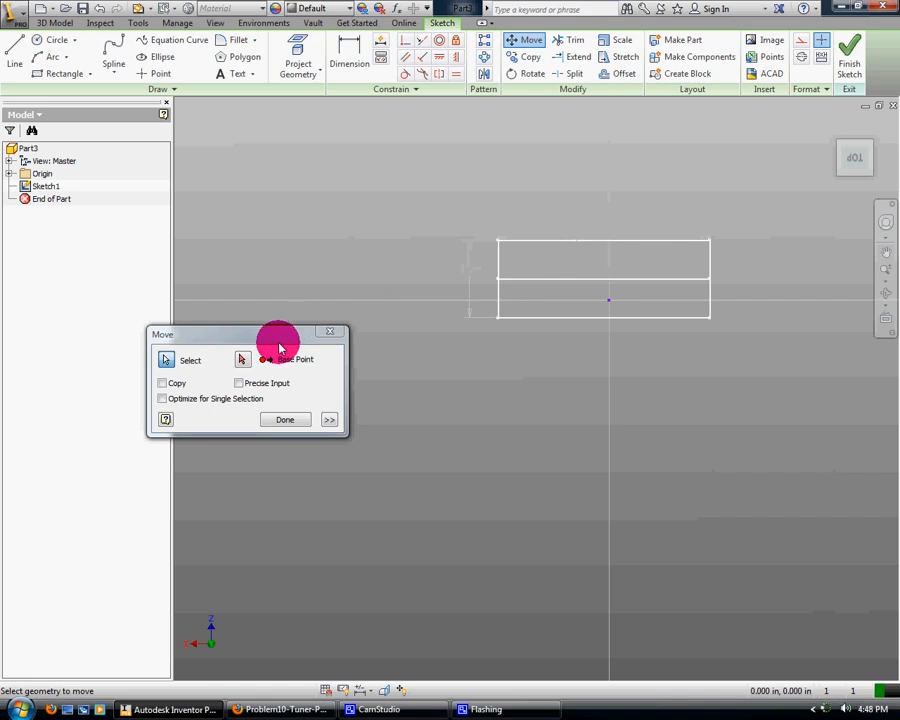
pyautogui.click(243, 359)
pyautogui.click(498, 279)
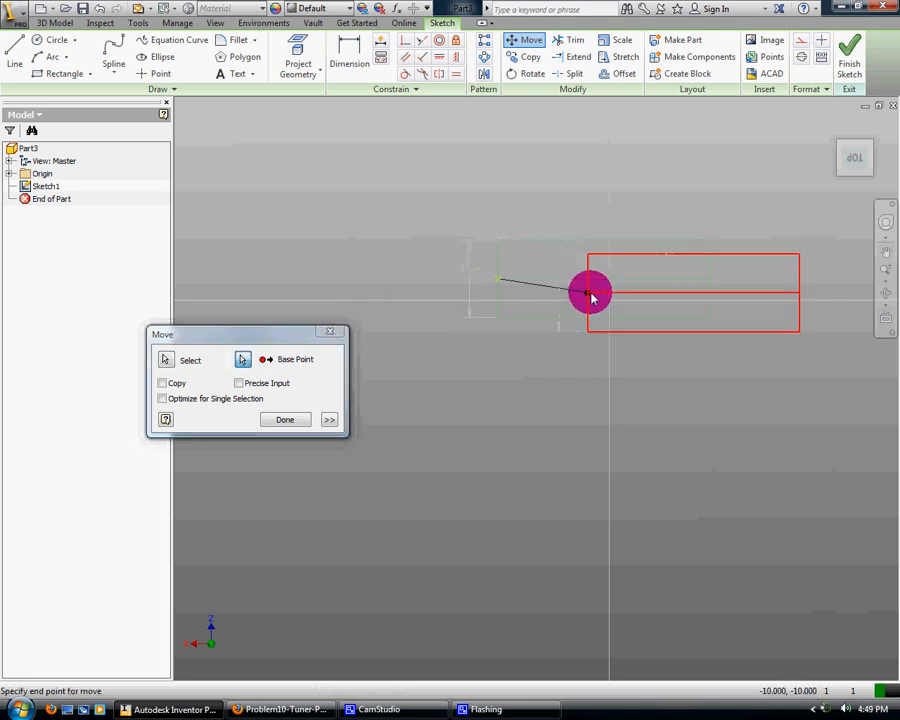
pyautogui.click(609, 299)
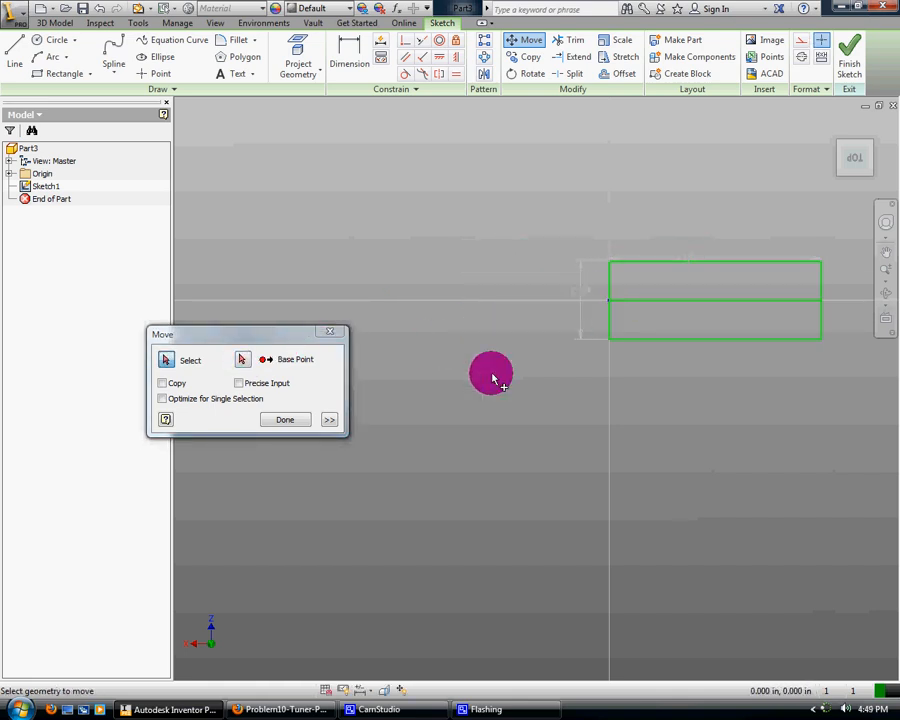
pyautogui.click(282, 420)
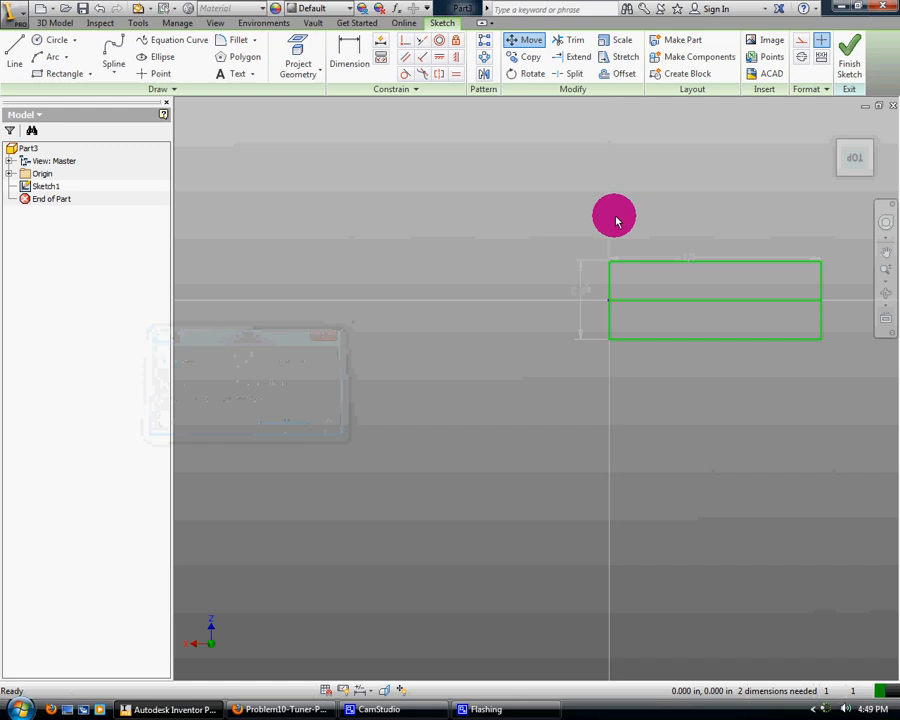
# Draw two horizontal lines, one above and one below the centre line, from just outside the rectangle's right side inward.
pyautogui.click(886, 249)
pyautogui.moveTo(805, 235); pyautogui.dragTo(607, 239)
pyautogui.scroll(-2, 598, 252)
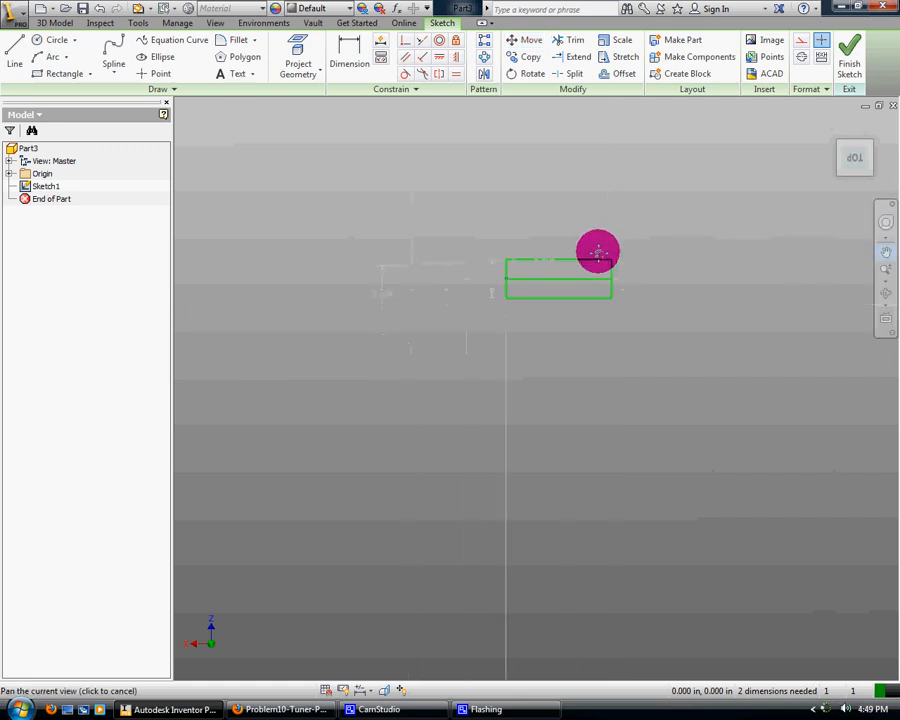
pyautogui.scroll(3, 598, 252)
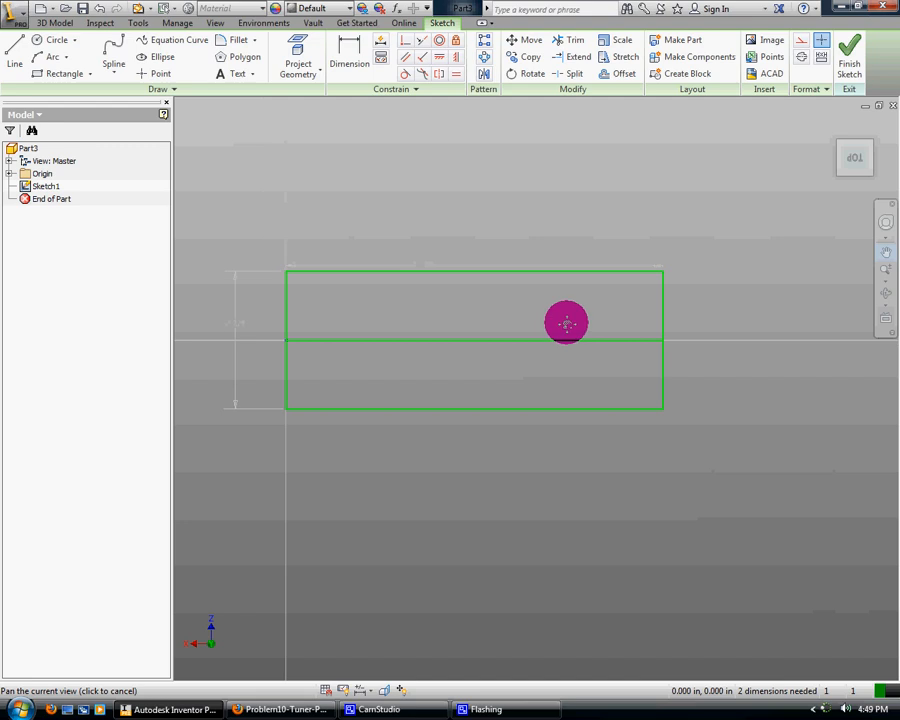
pyautogui.scroll(2, 566, 322)
pyautogui.moveTo(564, 320)
pyautogui.mouseDown()
pyautogui.moveTo(646, 310)
pyautogui.moveTo(682, 322)
pyautogui.mouseUp()
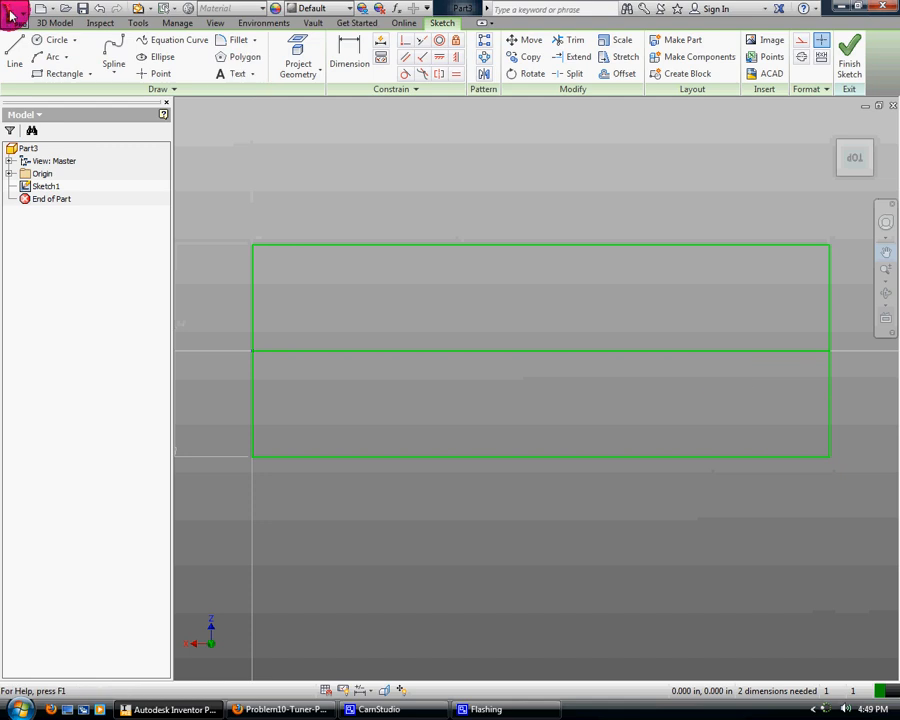
pyautogui.click(15, 52)
pyautogui.click(830, 287)
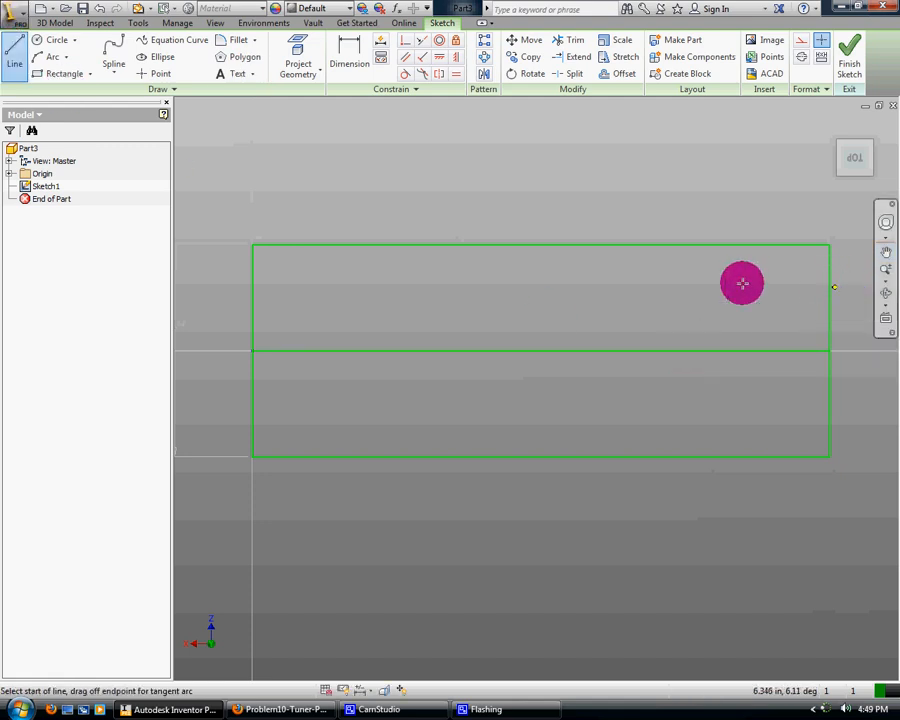
pyautogui.click(582, 287)
pyautogui.click(8, 72)
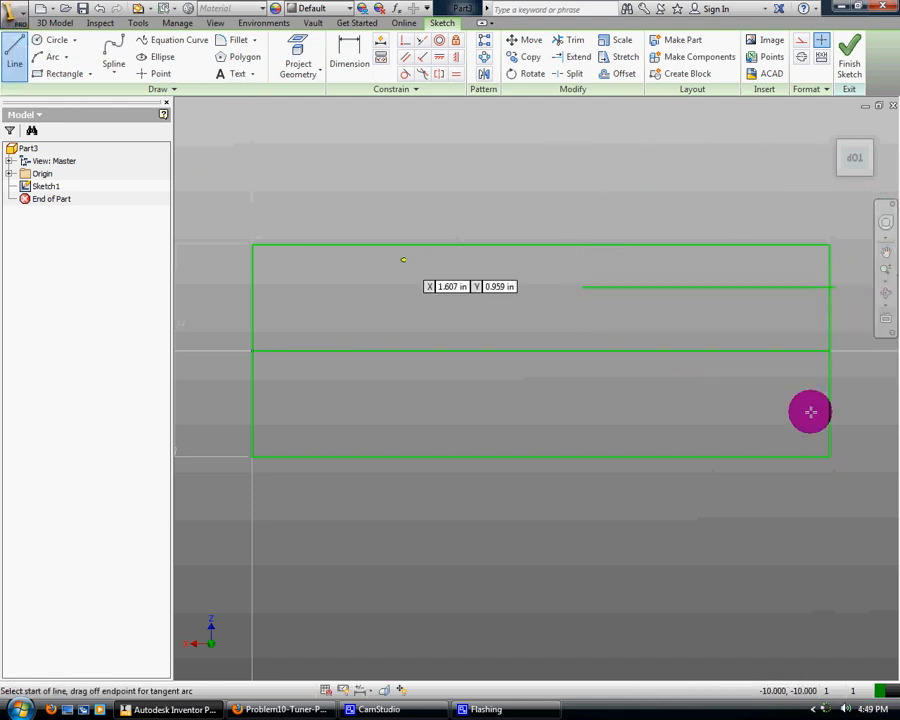
pyautogui.click(845, 406)
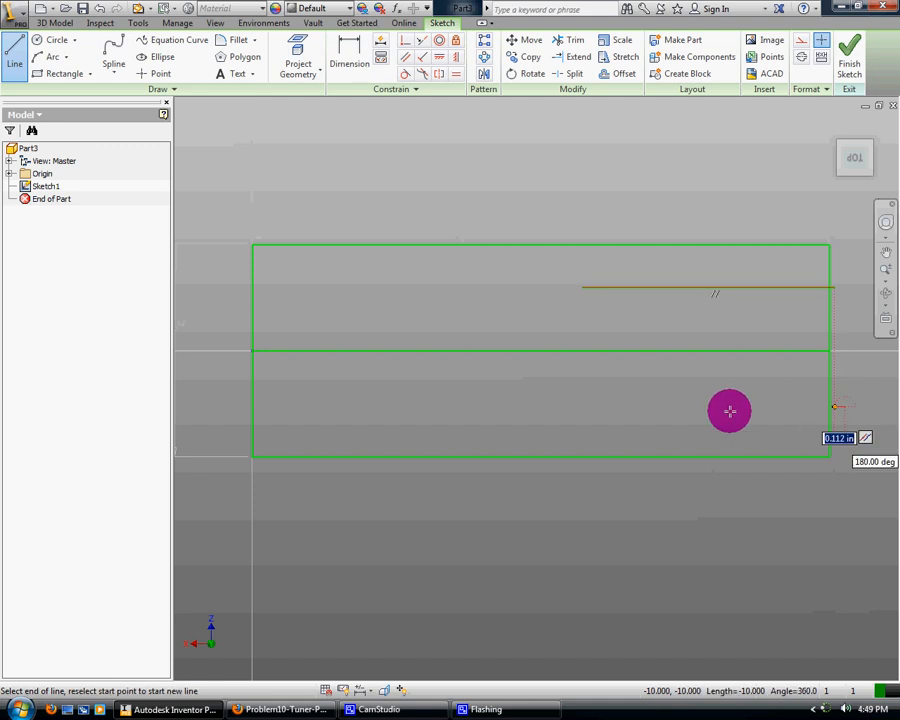
pyautogui.click(620, 405)
# Dimension the upper inner line 5/8 in from the rectangle's top edge.
pyautogui.click(348, 50)
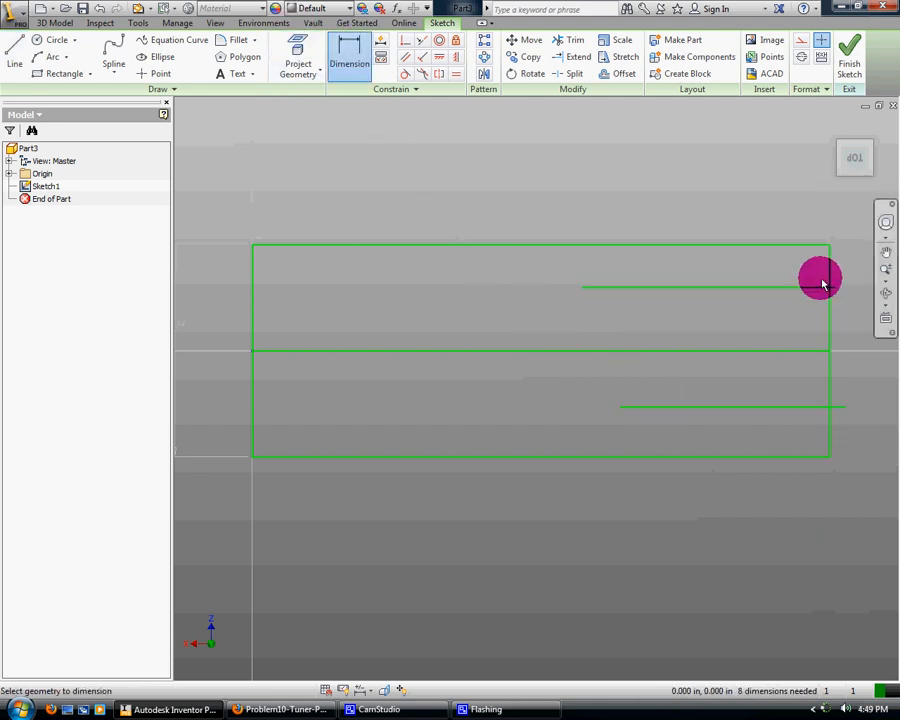
pyautogui.click(815, 287)
pyautogui.click(790, 245)
pyautogui.click(852, 260)
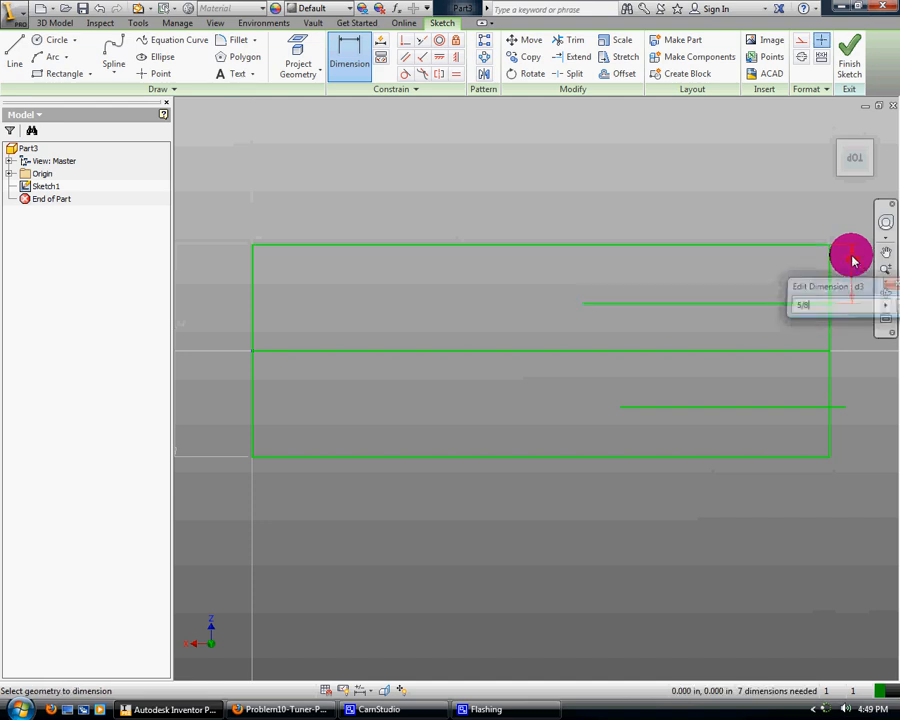
pyautogui.press('Return')
# Dimension the lower inner line 5/8 in from the rectangle's bottom edge.
pyautogui.click(791, 408)
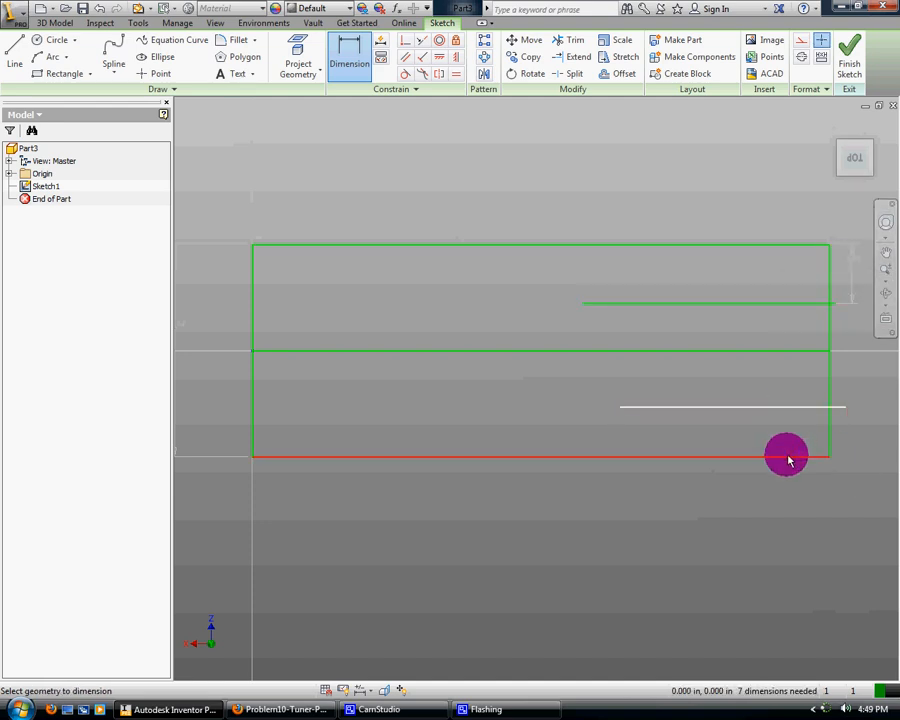
pyautogui.click(786, 456)
pyautogui.click(866, 440)
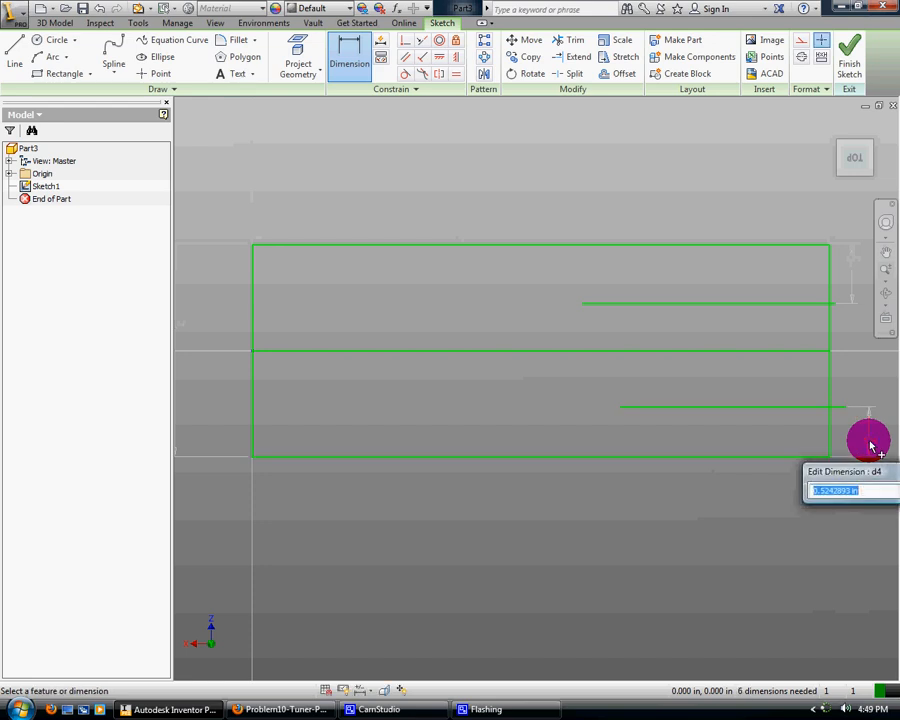
pyautogui.write('5/8')
pyautogui.press('Return')
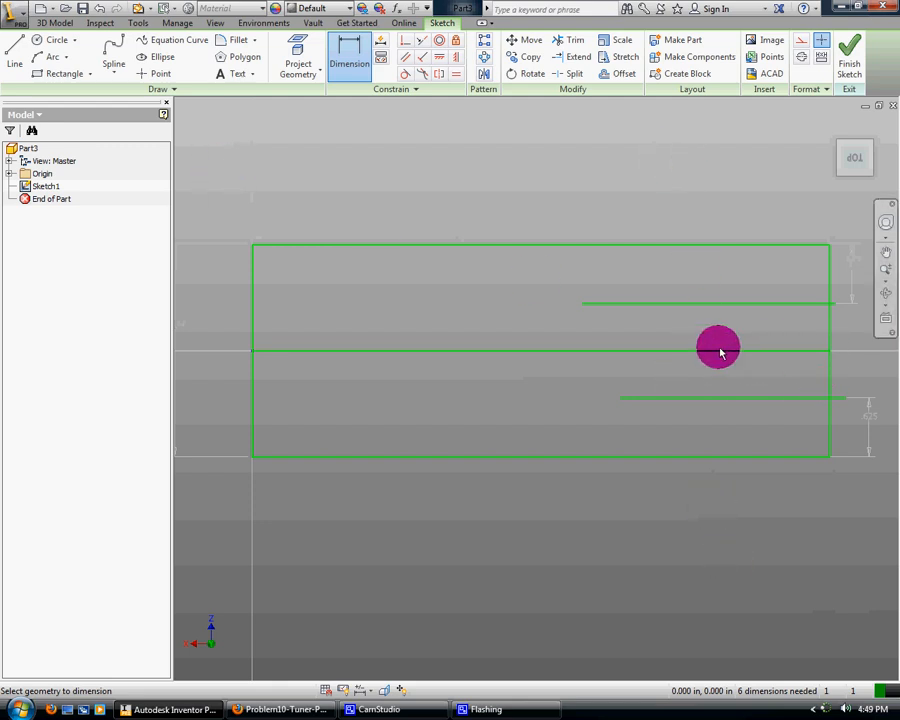
# Place a sketch point on the centre line and dimension it 2.25 in from the rectangle's right edge.
pyautogui.click(155, 74)
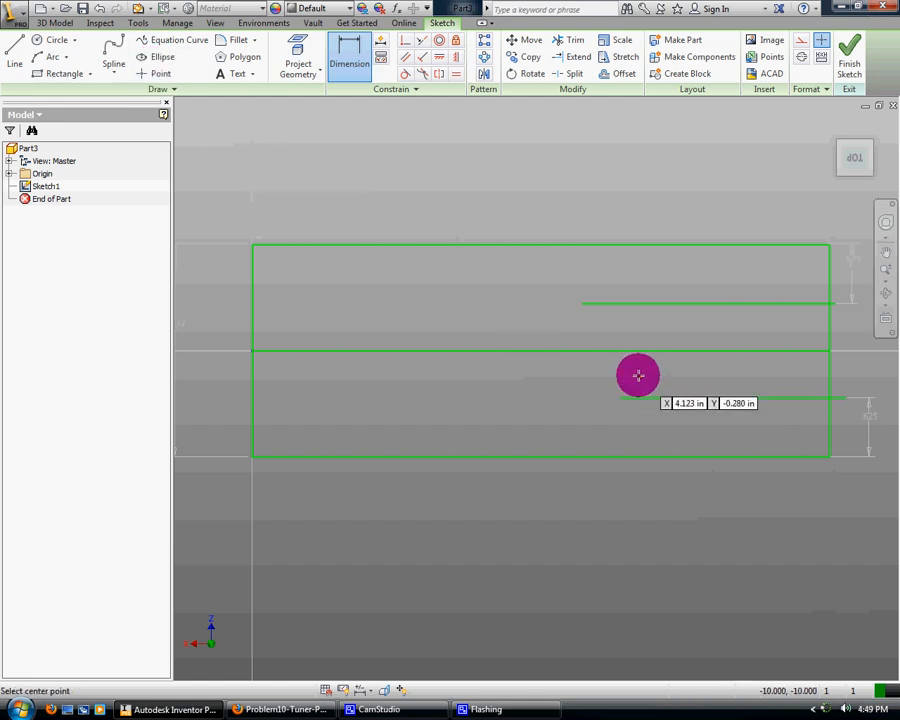
pyautogui.click(665, 349)
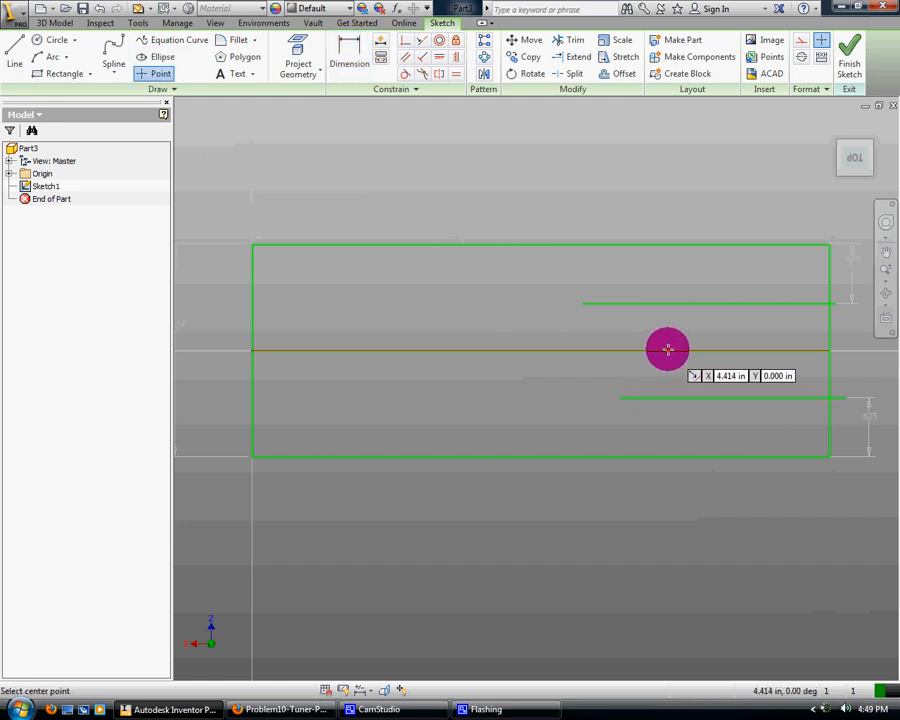
pyautogui.click(354, 44)
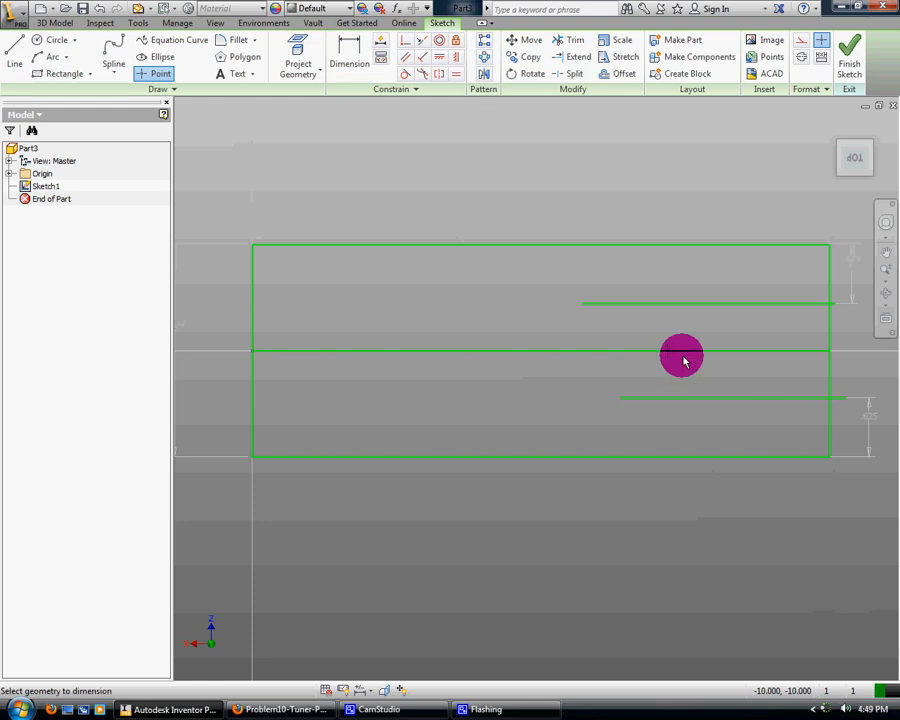
pyautogui.click(830, 381)
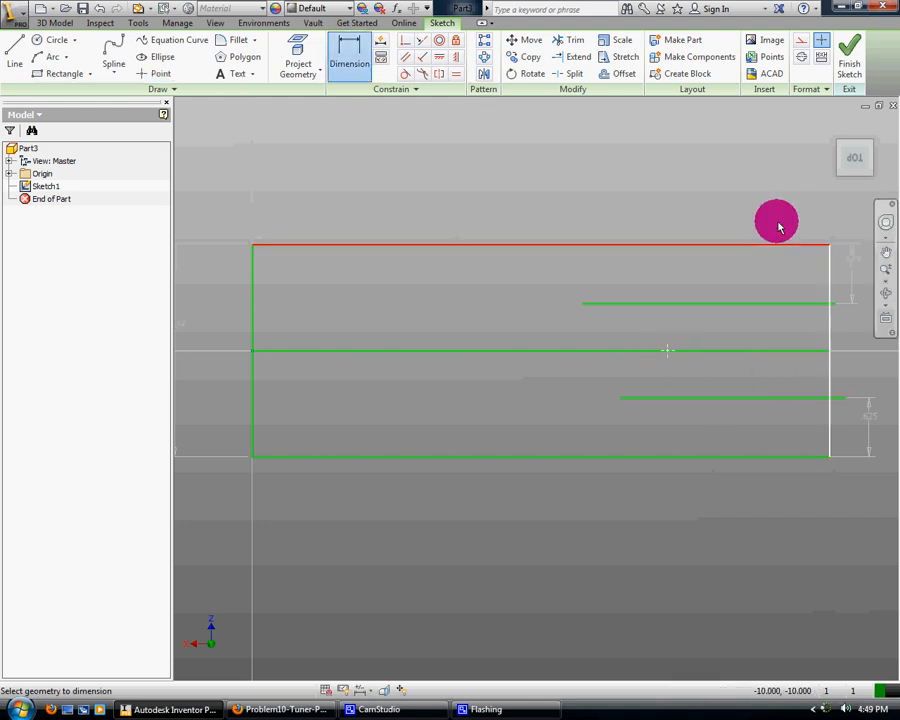
pyautogui.click(774, 201)
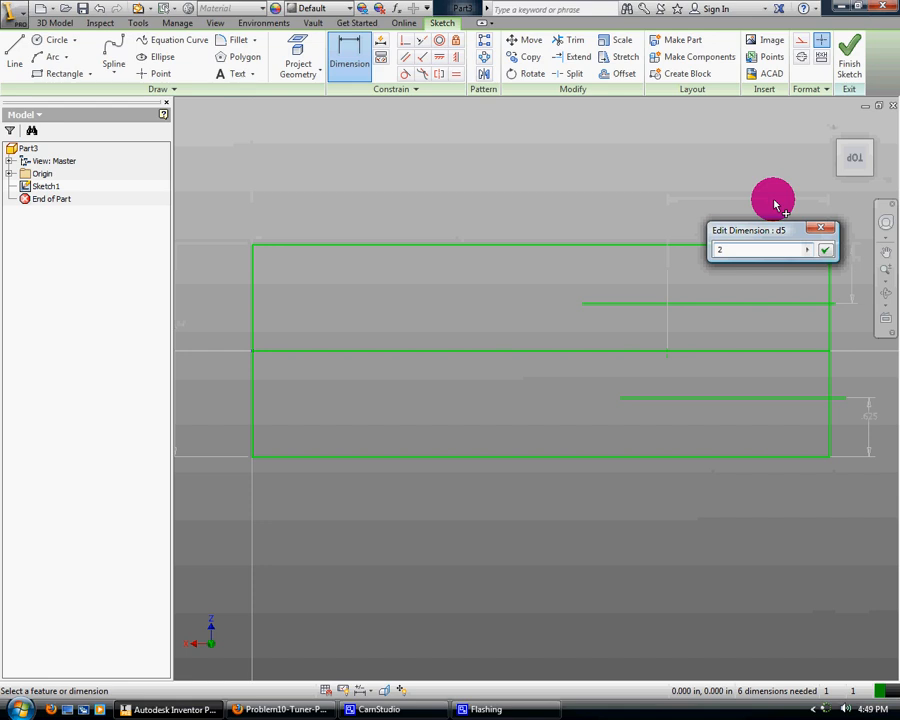
pyautogui.press('Return')
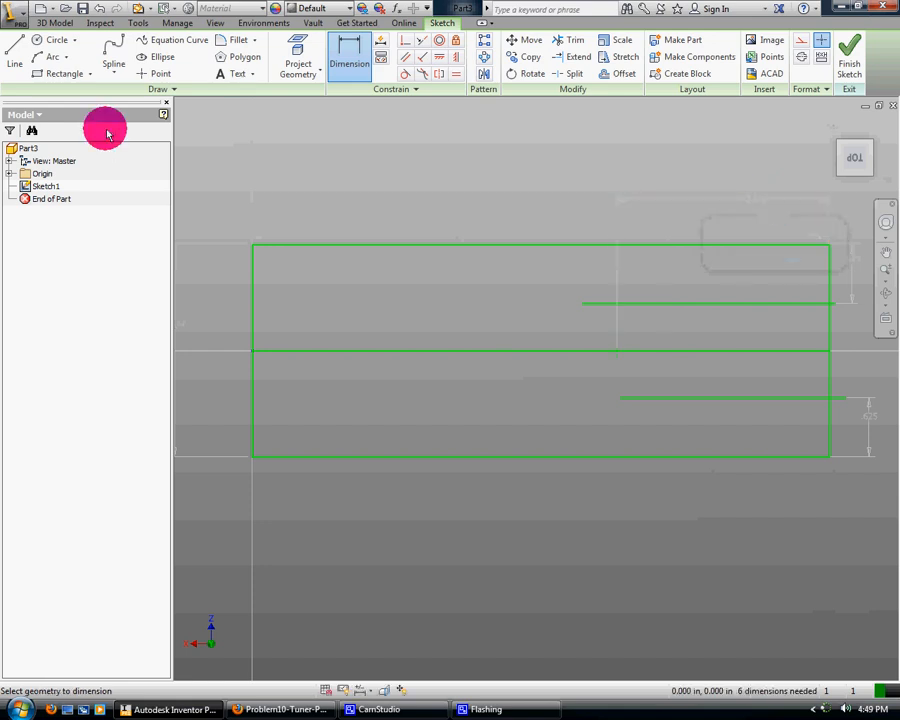
# Draw a 1 in diameter circle centred on the sketch point and touching the upper inner line.
pyautogui.click(47, 42)
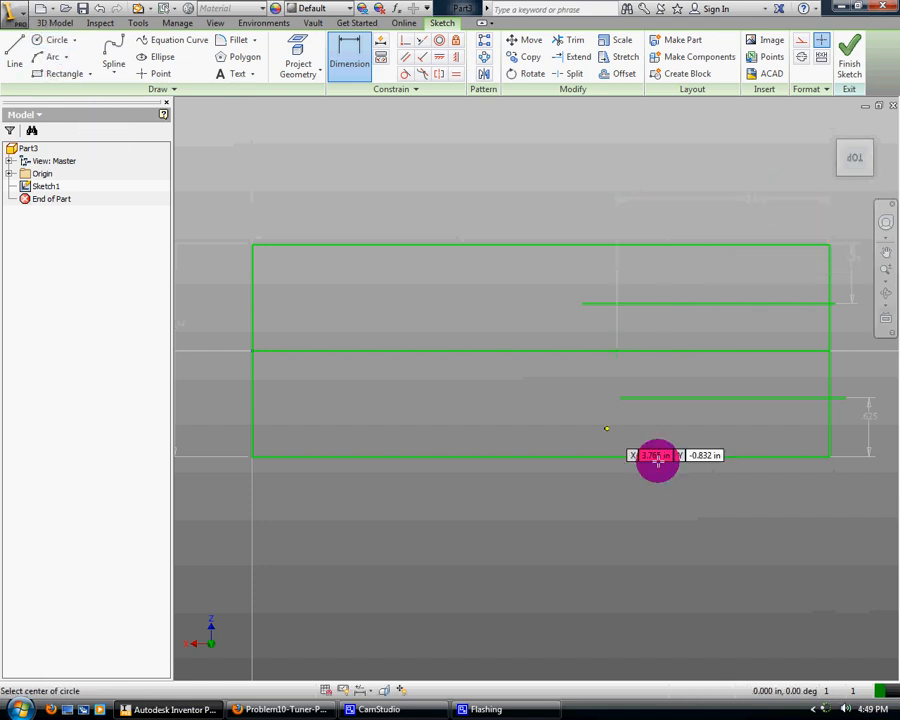
pyautogui.click(616, 350)
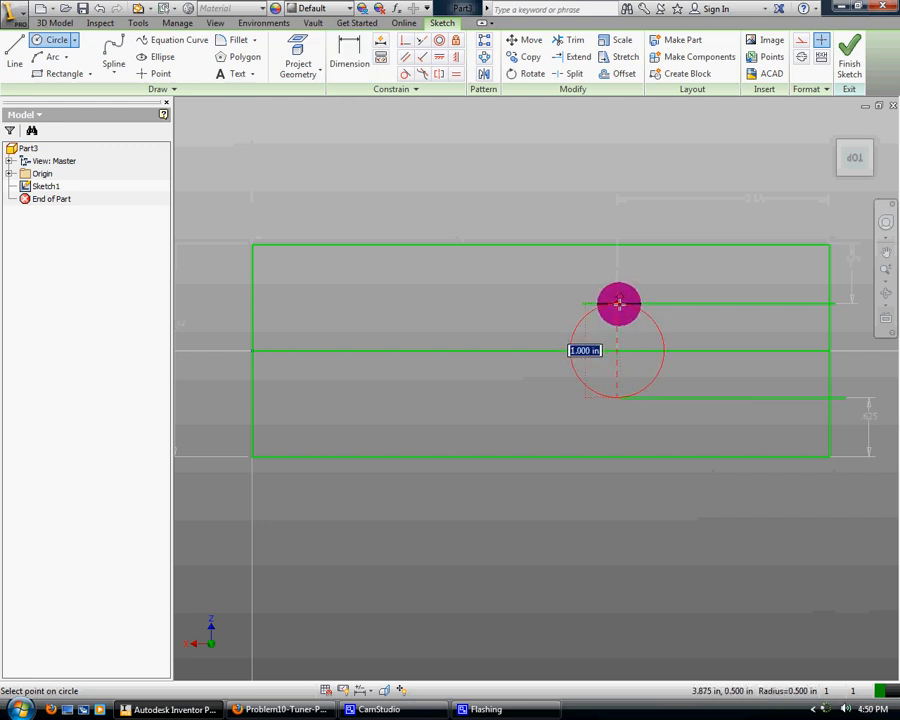
pyautogui.click(619, 303)
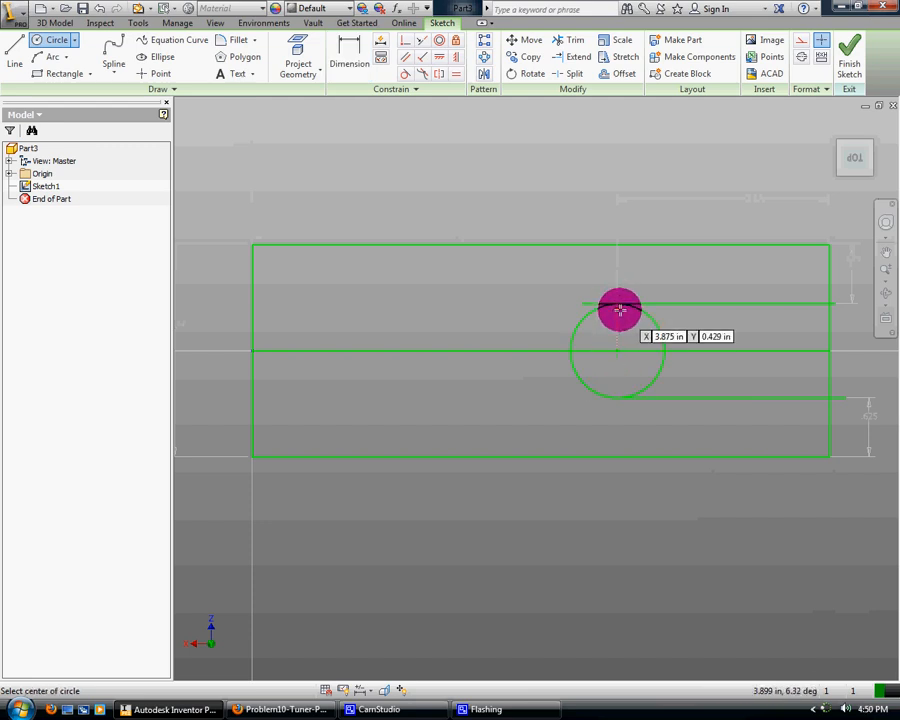
# Try to add a diameter dimension to the circle.
pyautogui.click(350, 50)
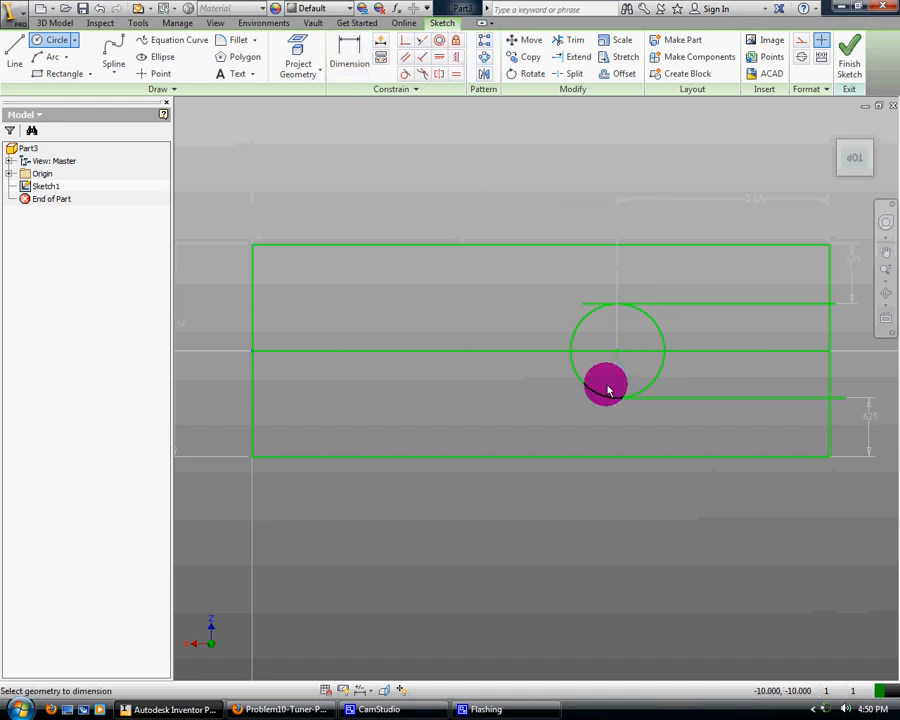
pyautogui.click(581, 322)
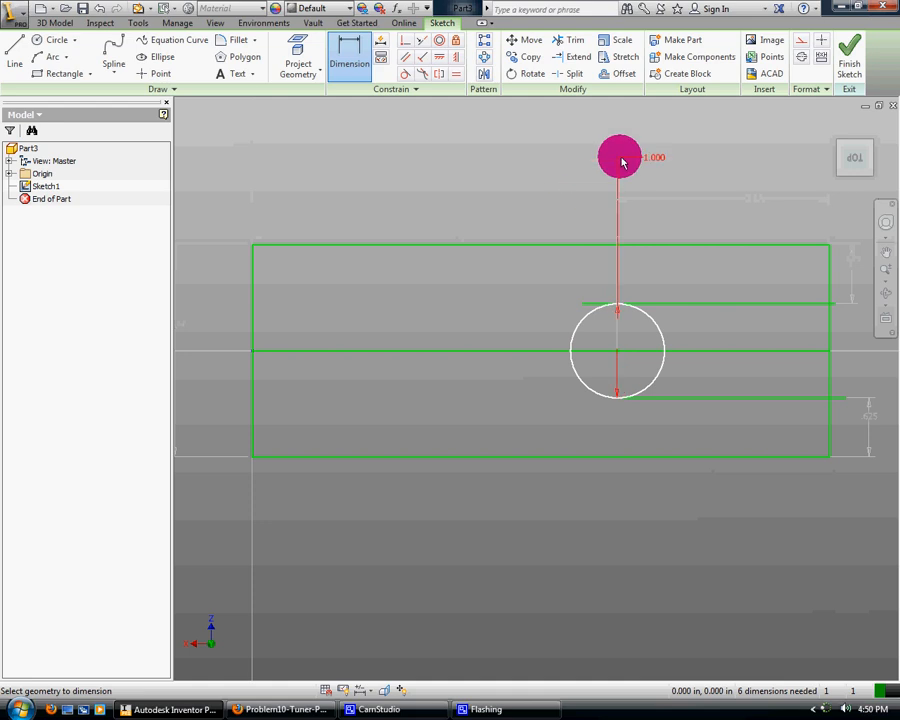
pyautogui.click(583, 135)
pyautogui.click(264, 128)
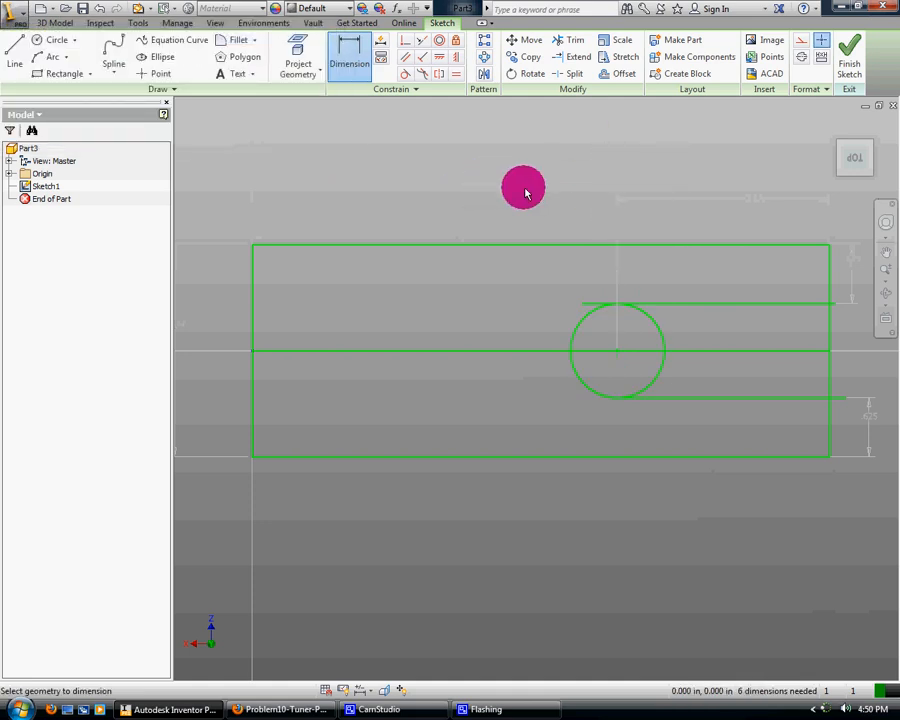
# Draw a concentric 2.25 in diameter circle from the same centre point out to the rectangle's top edge.
pyautogui.click(42, 40)
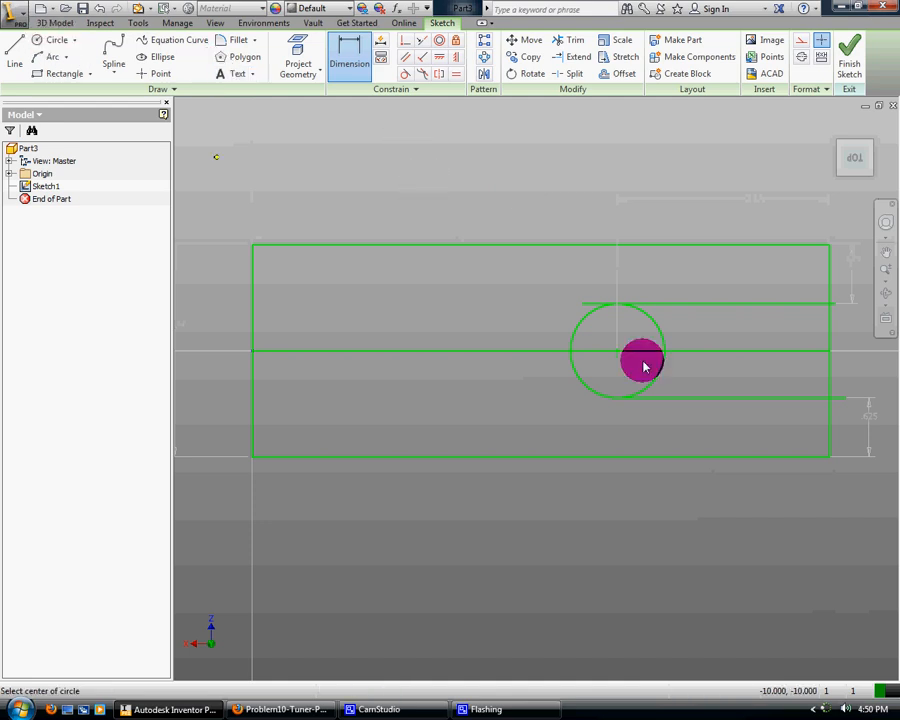
pyautogui.click(616, 350)
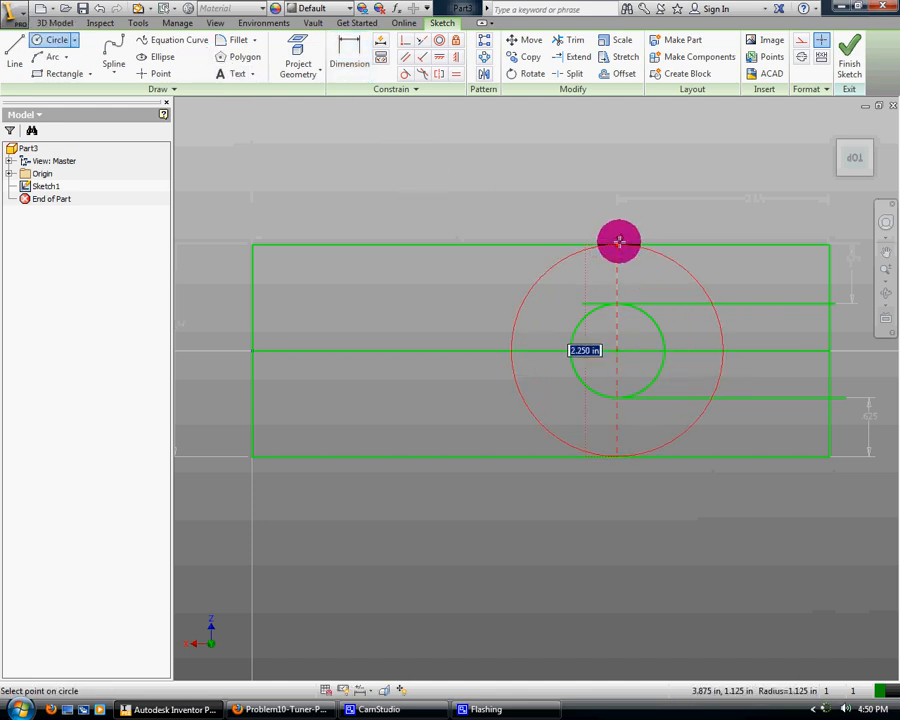
pyautogui.click(617, 243)
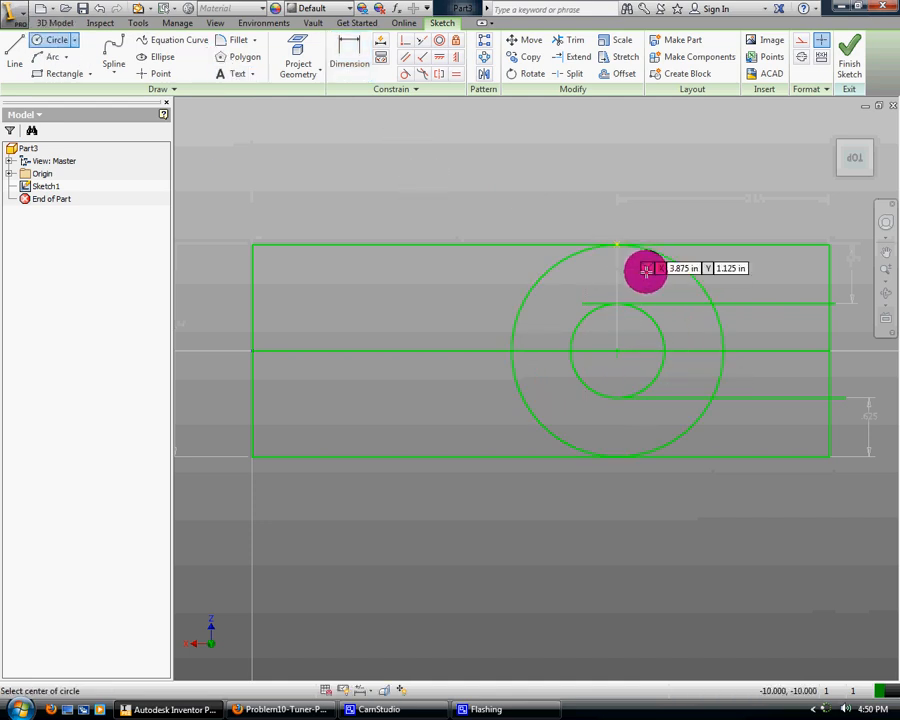
# Trim the upper inner line's stub beyond the circle centre and the inner circle's upper-right quarter.
pyautogui.click(566, 39)
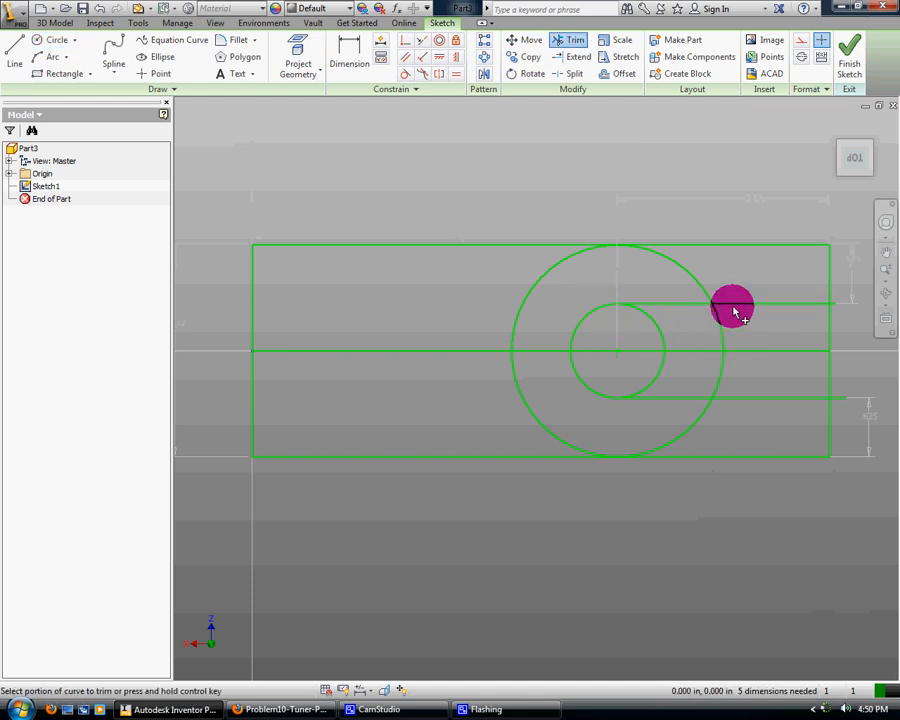
pyautogui.click(664, 327)
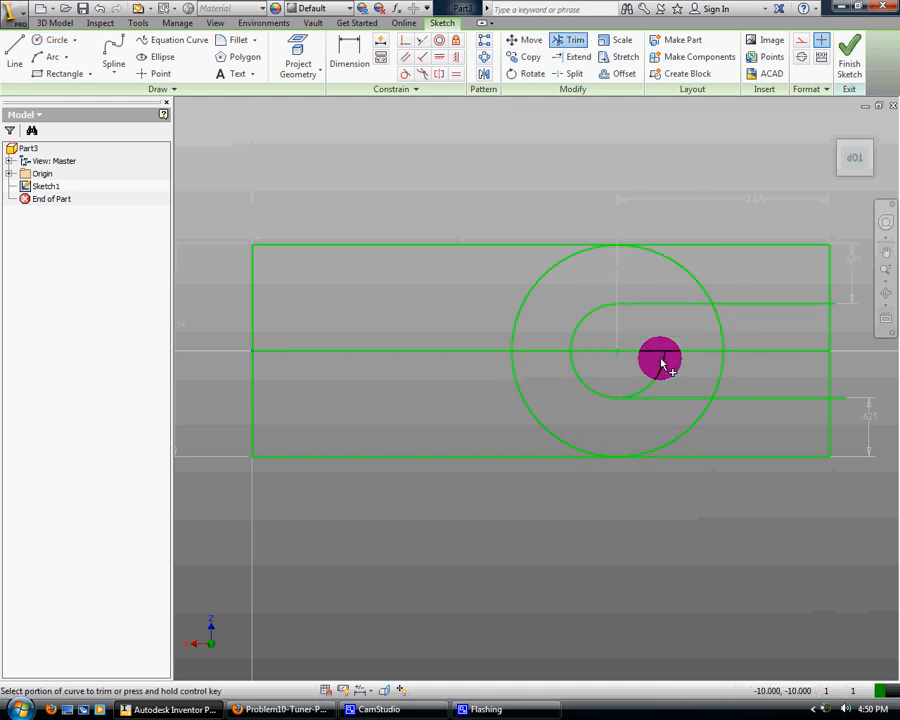
# Try to trim the inner circle's lower-right quarter, and undo the unwanted trims of the arc and the lower inner line.
pyautogui.click(650, 370)
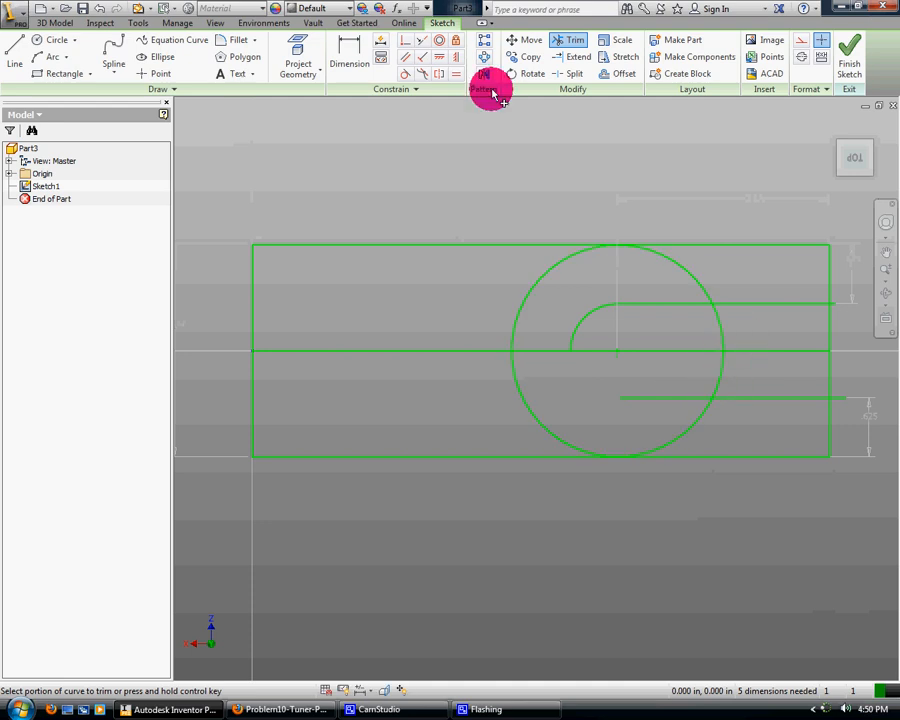
pyautogui.click(103, 10)
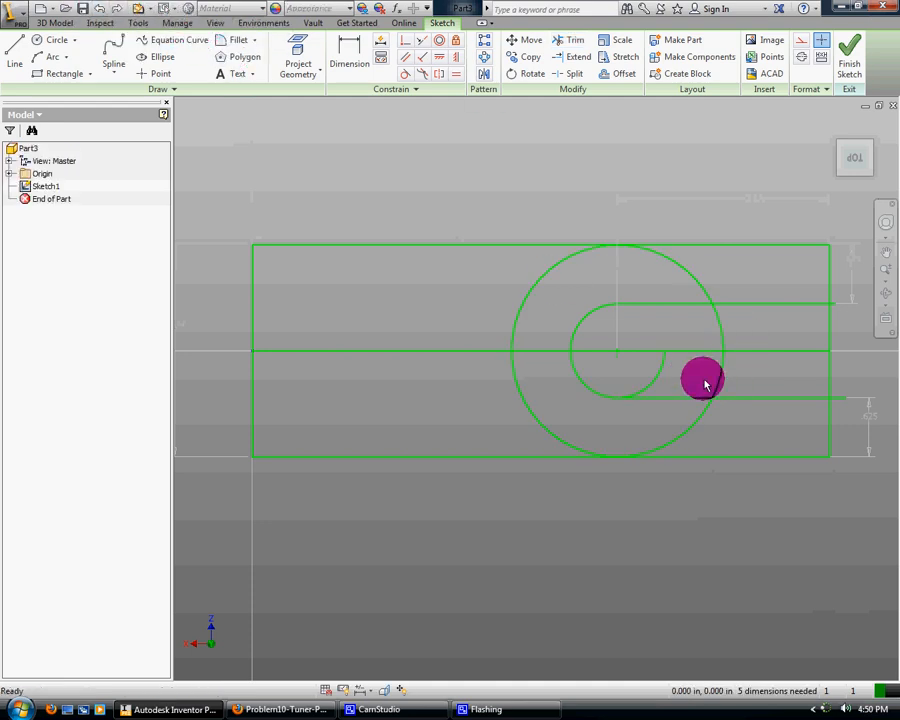
pyautogui.click(573, 42)
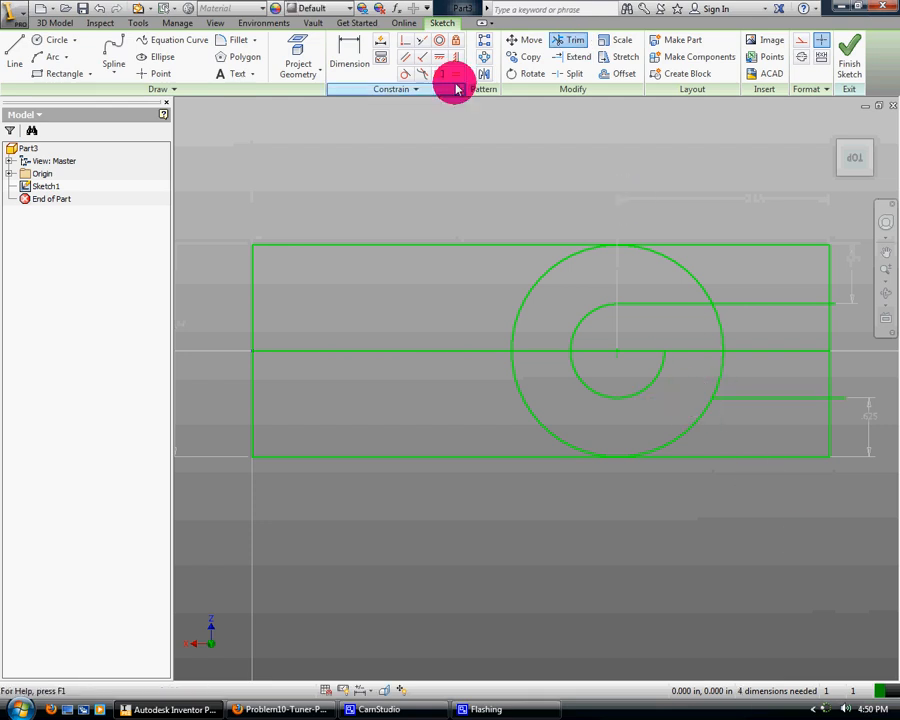
pyautogui.click(100, 9)
# Trim the rectangle's right edge and the outer circle between the two inner lines, undoing any excess trim of the inner arc.
pyautogui.click(570, 43)
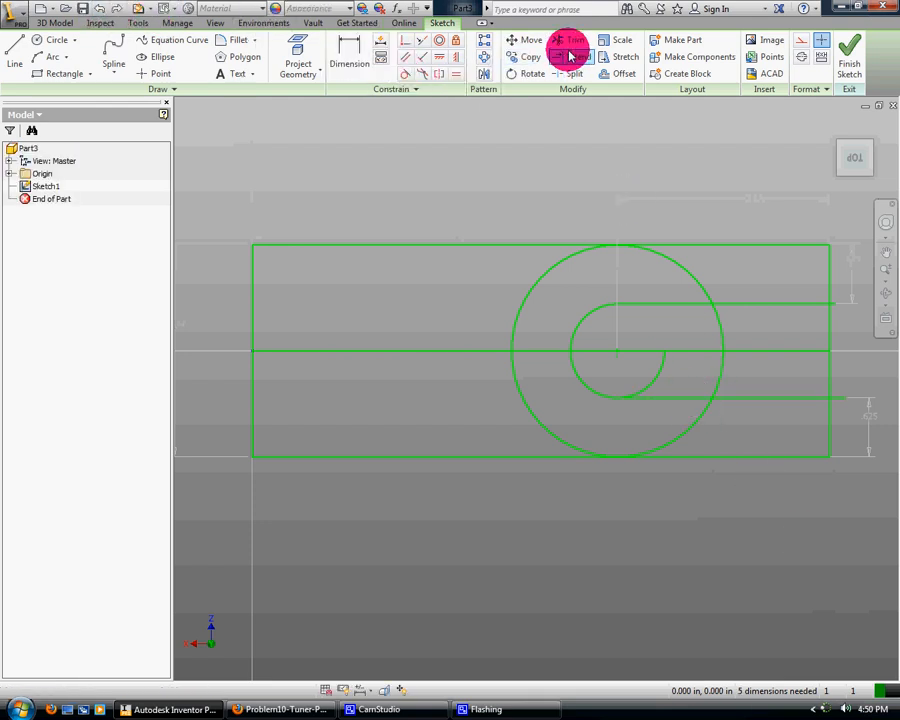
pyautogui.click(827, 337)
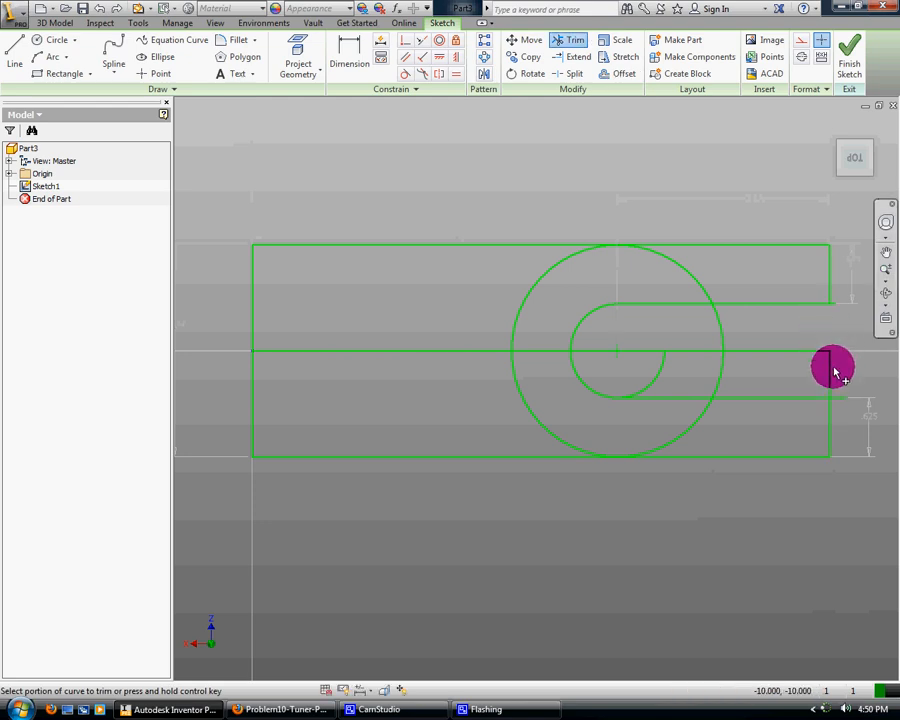
pyautogui.click(719, 325)
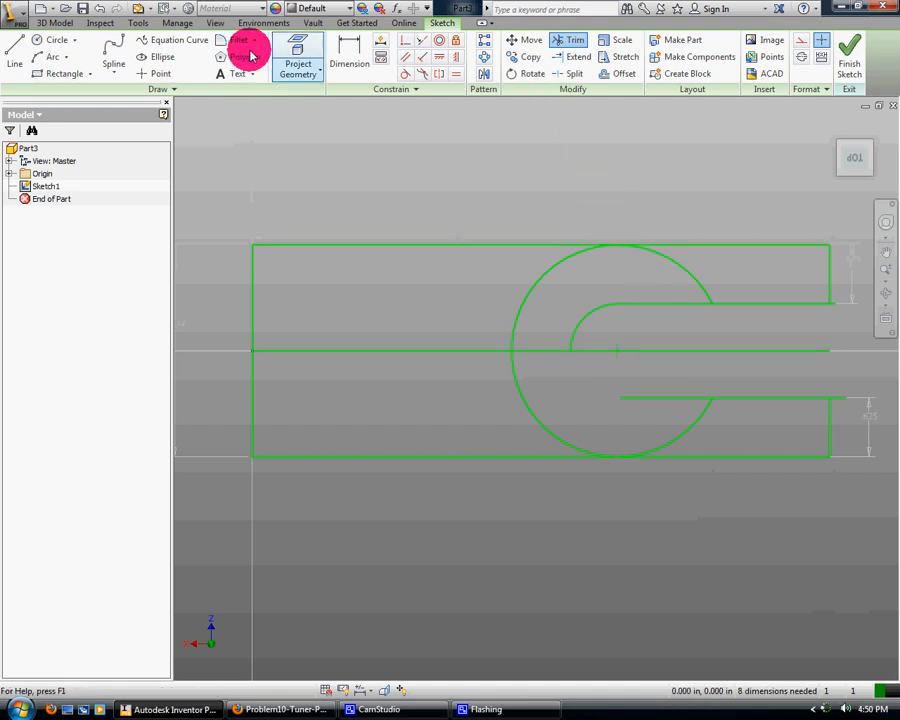
pyautogui.click(101, 9)
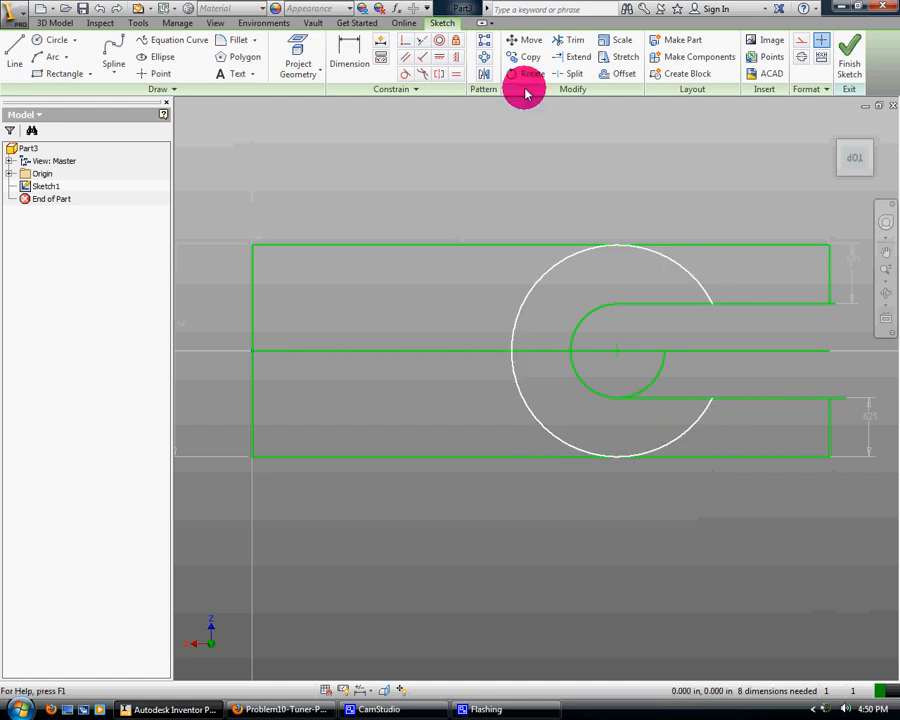
# Trim the outer circle's remaining right-hand arcs above and below the slot to leave a left semicircle.
pyautogui.click(566, 42)
pyautogui.click(694, 284)
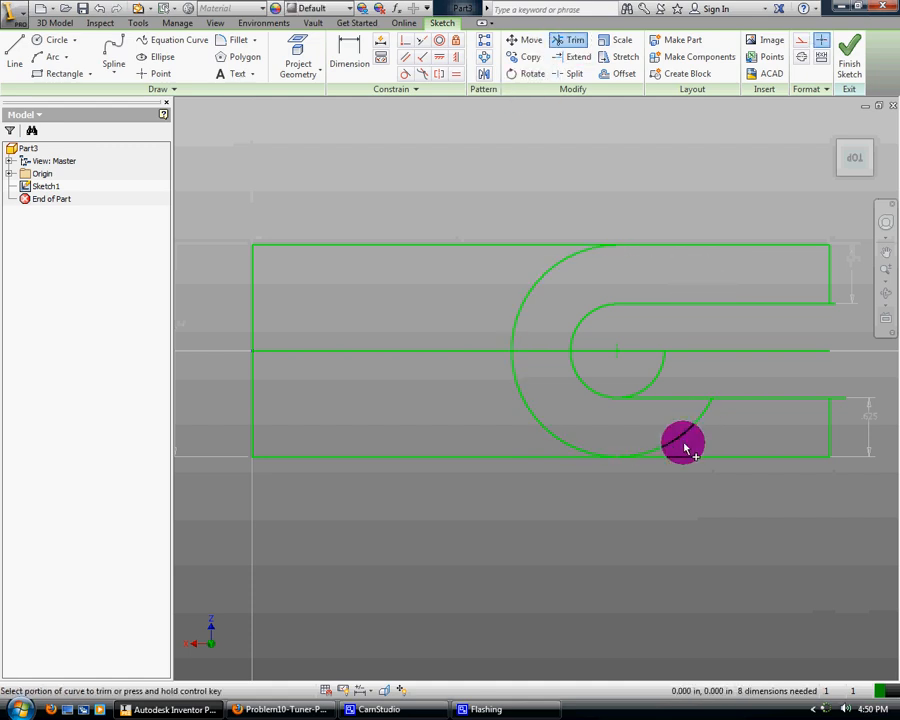
pyautogui.click(685, 437)
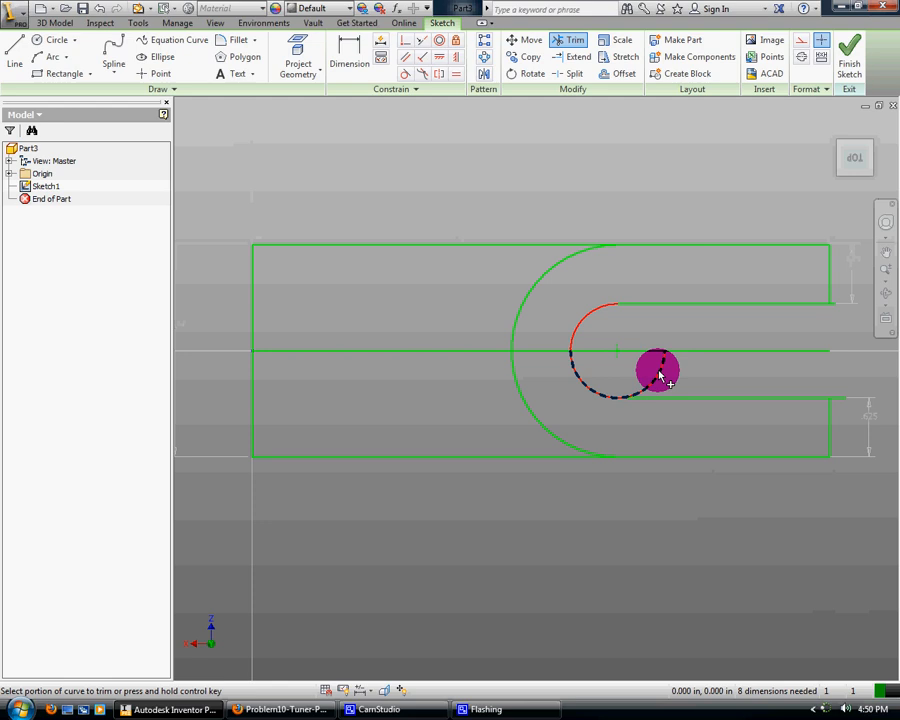
# Try to trim the inner circle's excess lower-right arc, and extend the remaining arc back to the centre line.
pyautogui.click(659, 376)
pyautogui.click(580, 57)
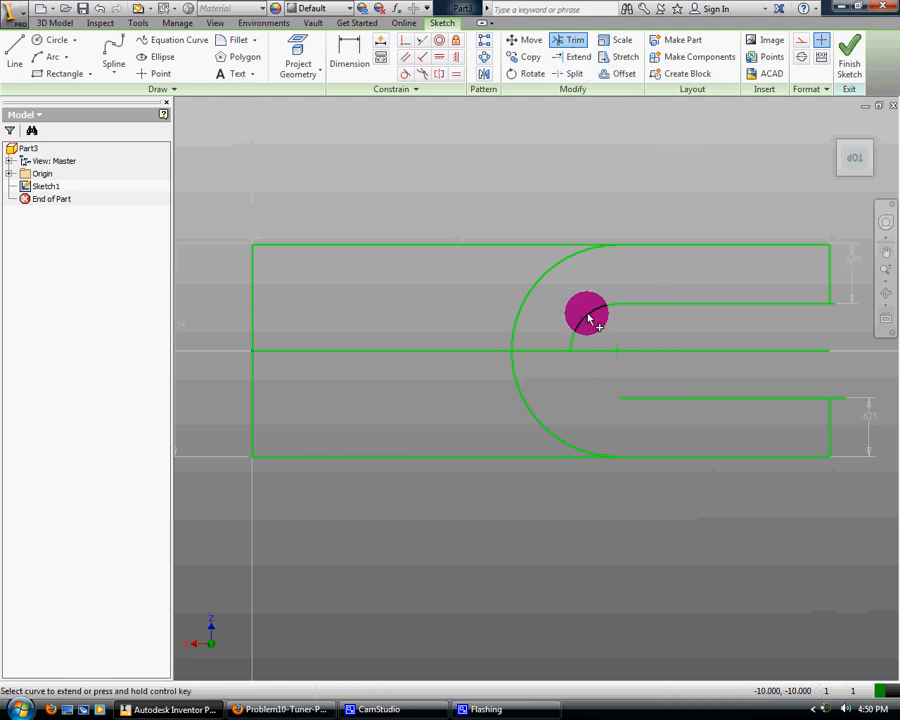
pyautogui.click(585, 321)
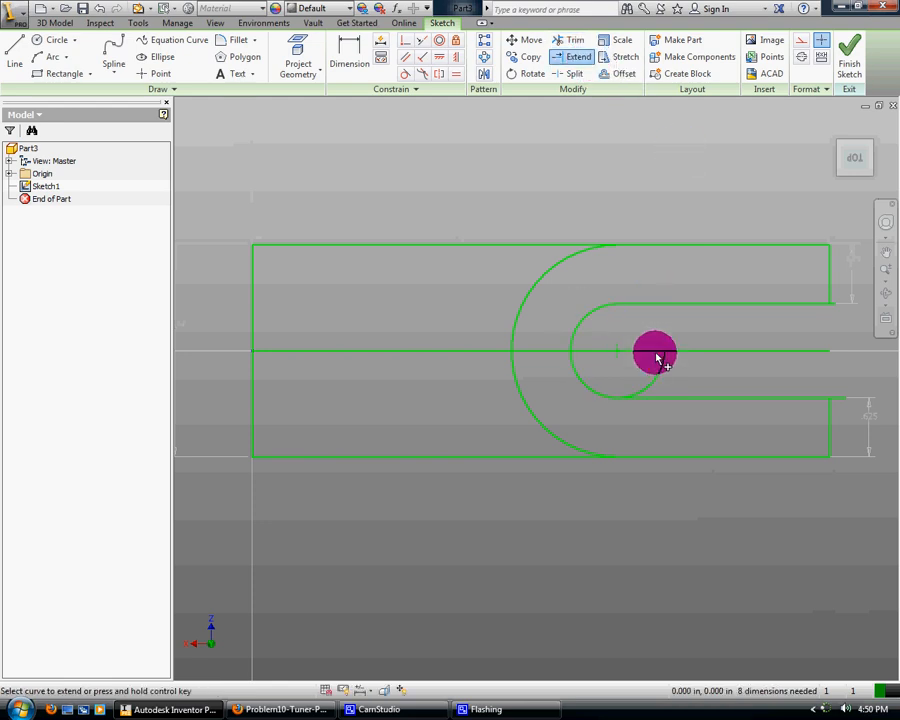
pyautogui.click(676, 401)
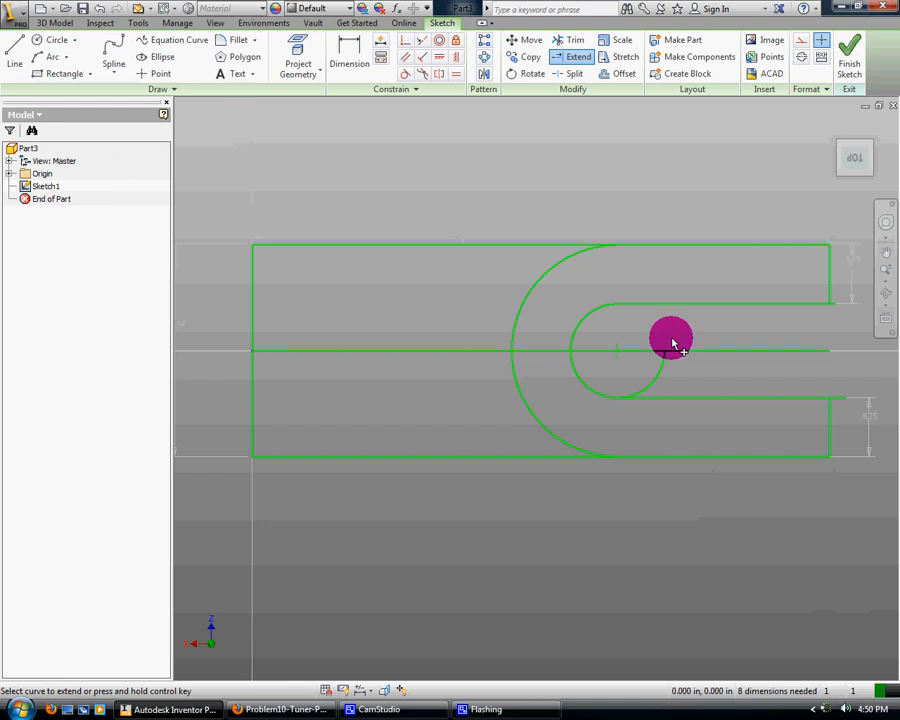
pyautogui.click(68, 62)
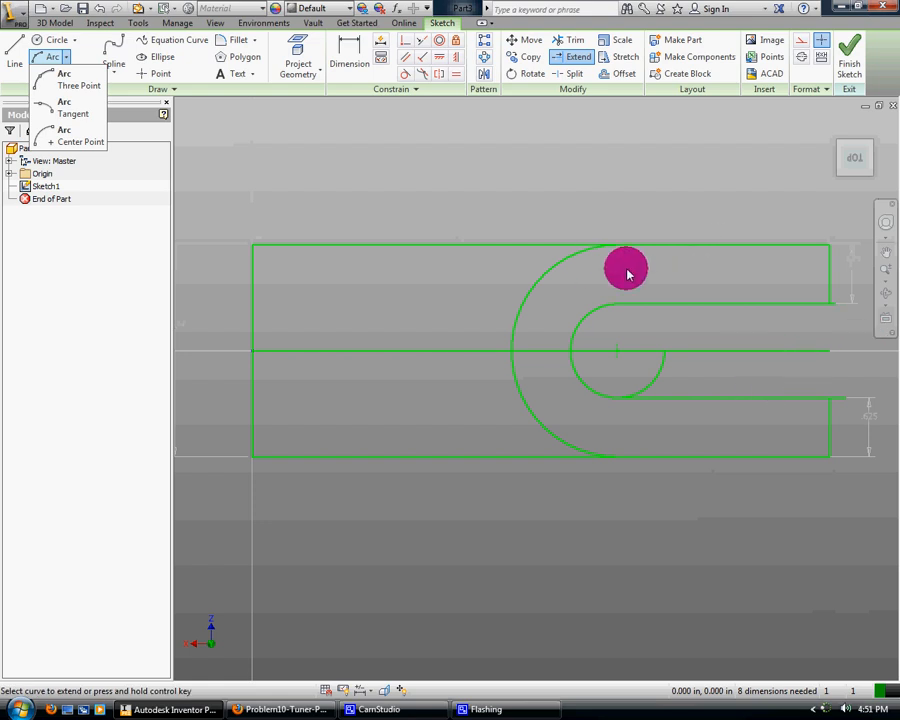
# Trim the rectangle's top and bottom edges left of the outer semicircle and the inner circle's leftover lower-right arc.
pyautogui.click(564, 42)
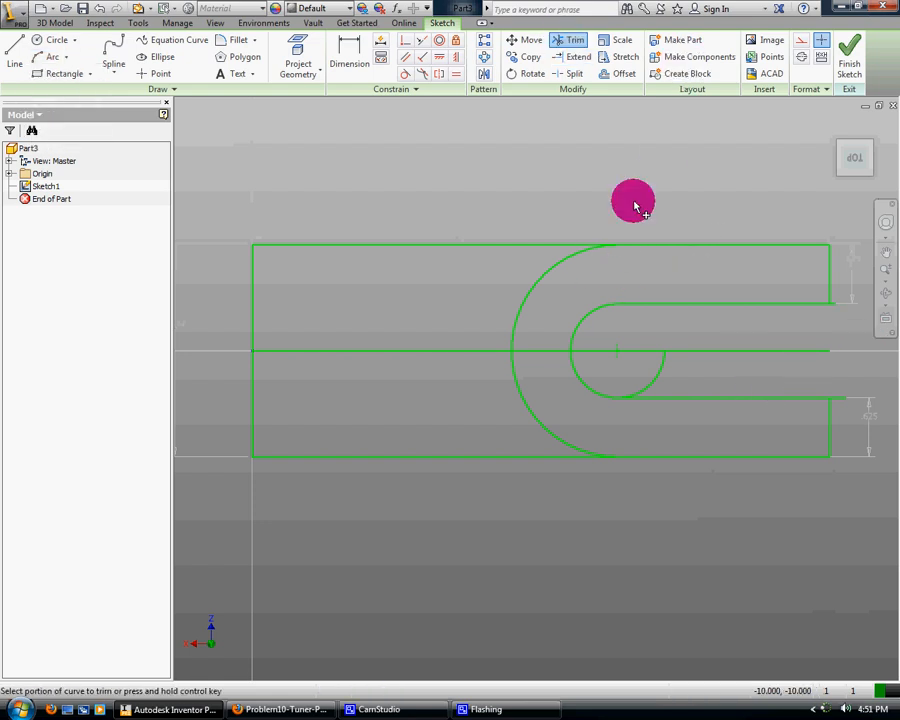
pyautogui.click(518, 249)
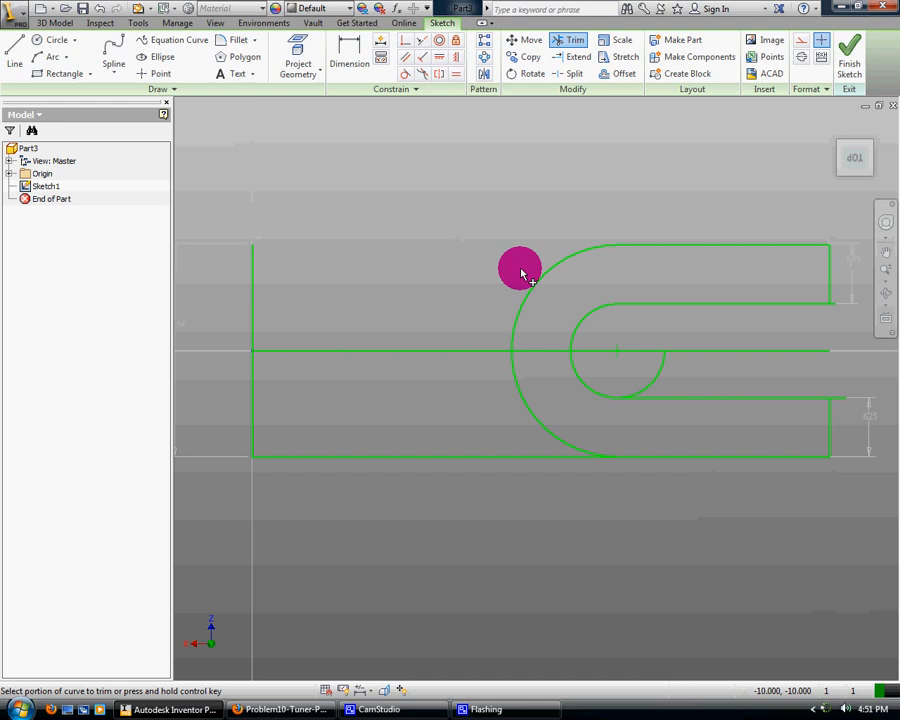
pyautogui.click(507, 458)
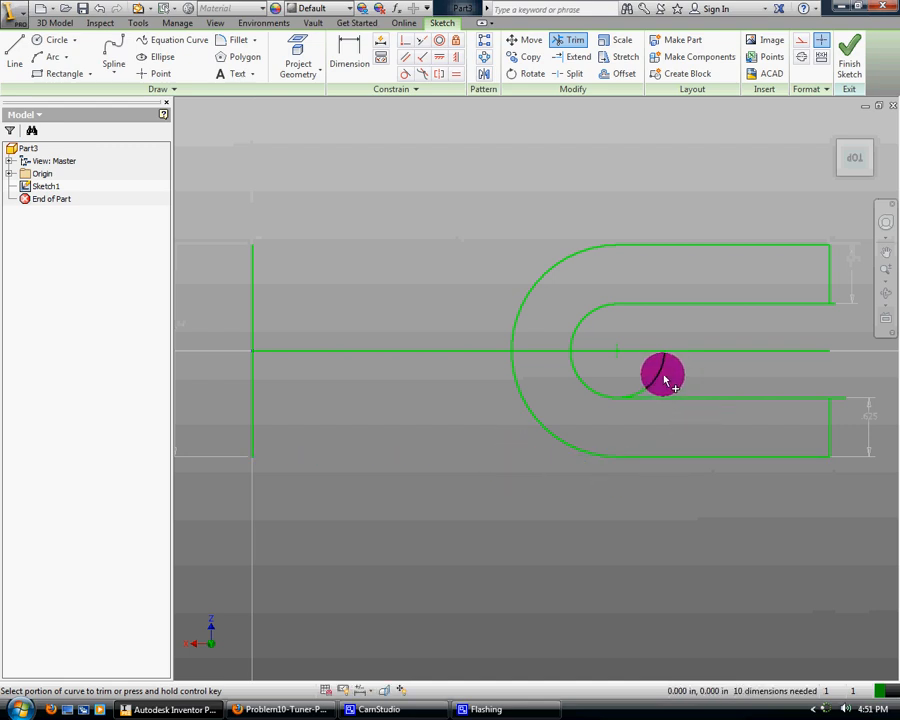
pyautogui.click(574, 56)
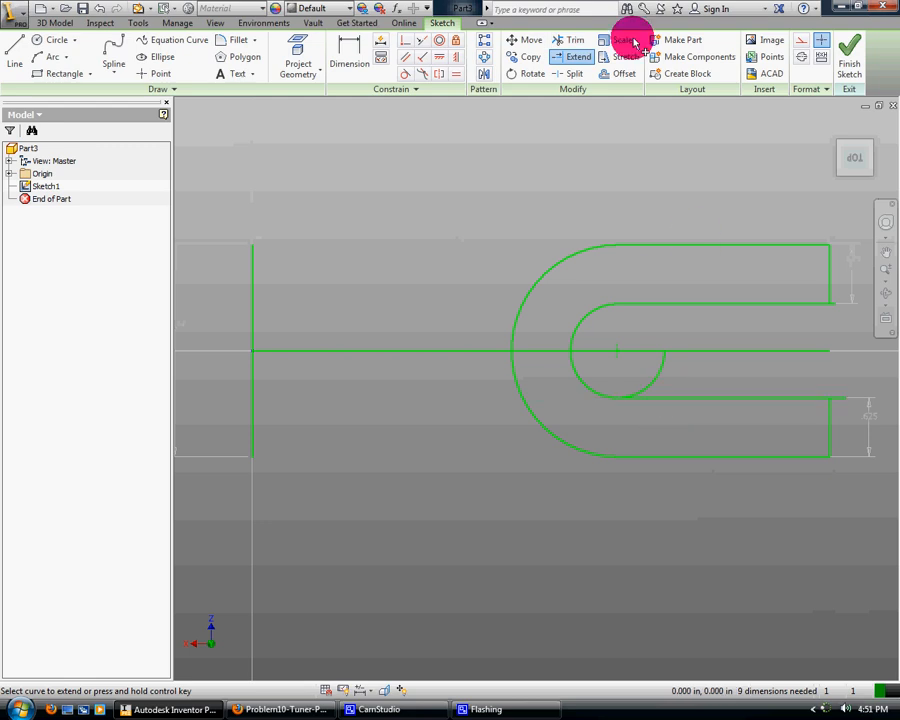
pyautogui.click(571, 39)
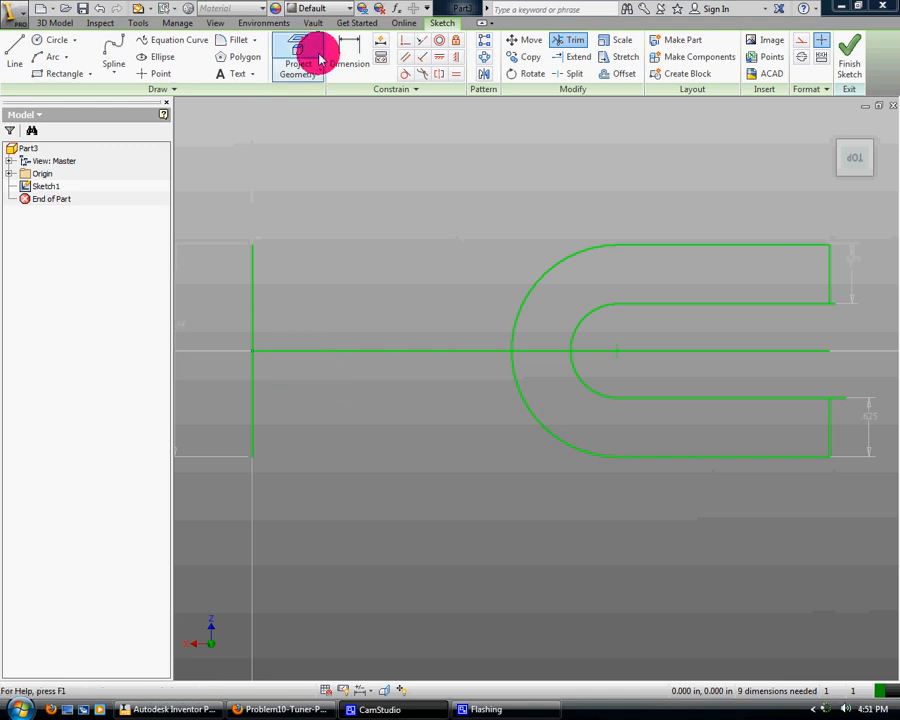
# Draw two horizontal lines from past the left edge to inside the outer arc, one about 0.68 in above the centre line and one below it.
pyautogui.click(12, 50)
pyautogui.click(234, 286)
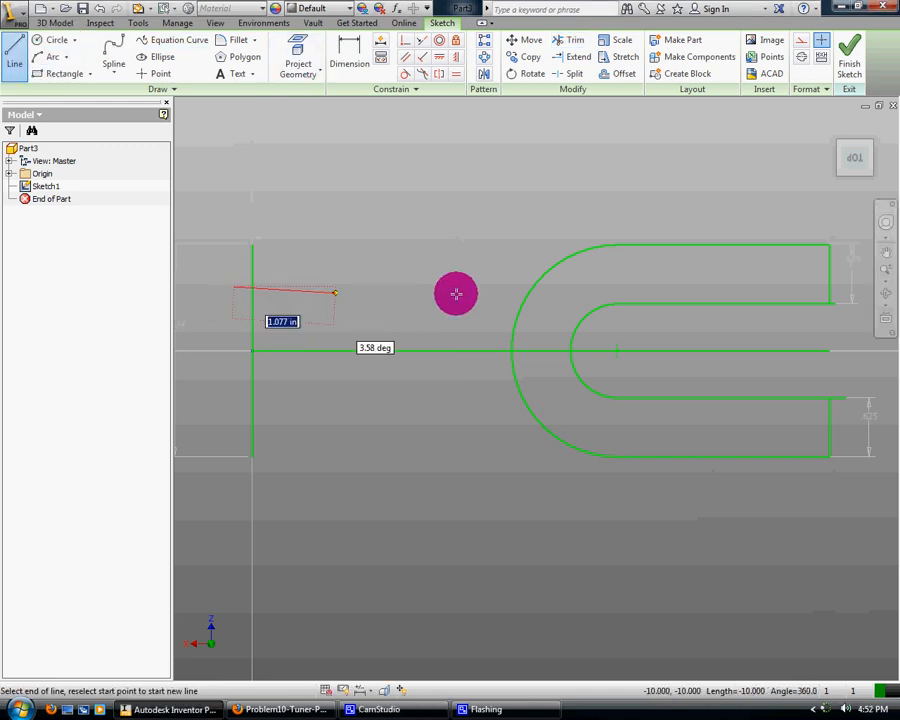
pyautogui.click(567, 287)
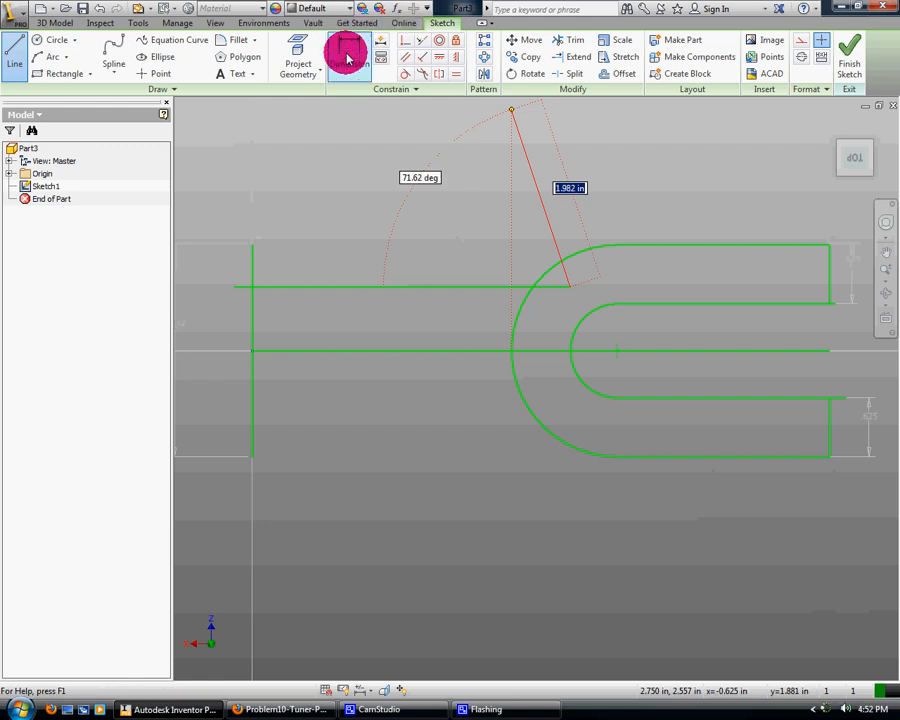
pyautogui.click(35, 57)
pyautogui.click(221, 393)
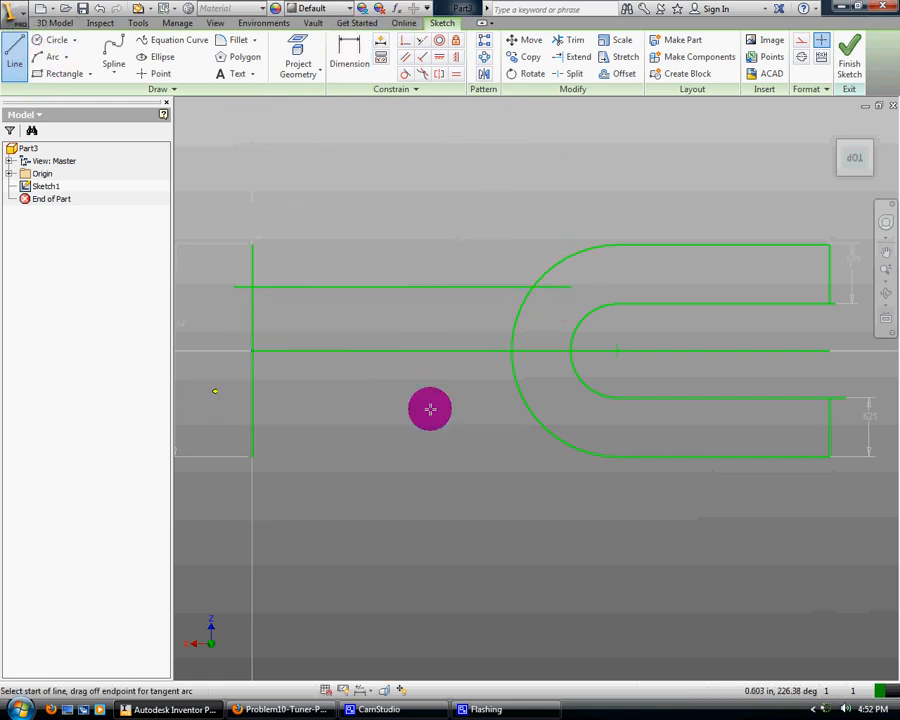
pyautogui.click(548, 391)
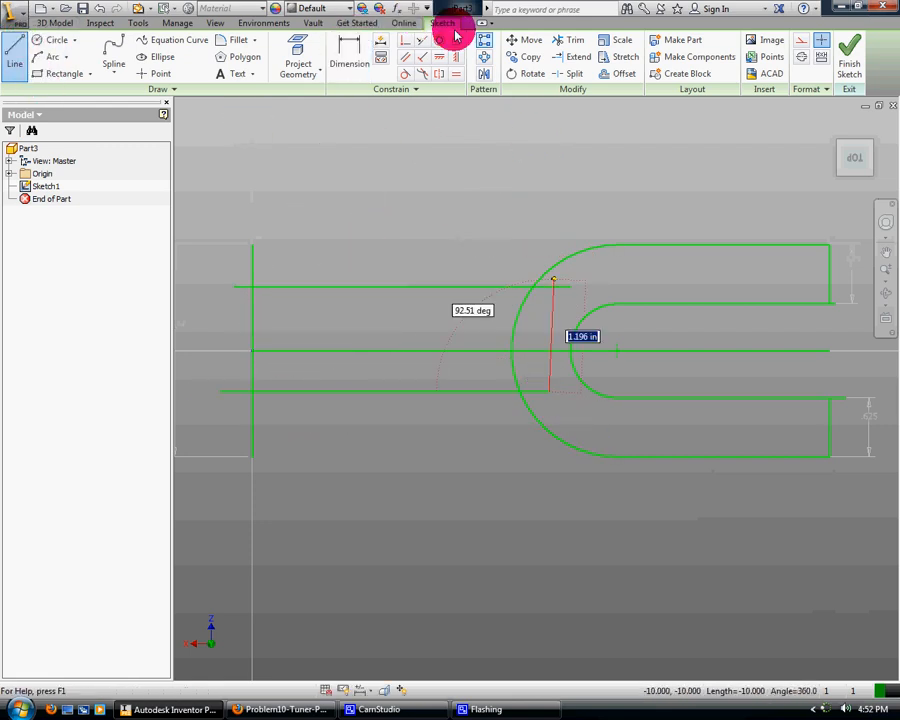
# Dimension the new upper and lower horizontal lines each 5/8 in from the centre line.
pyautogui.click(350, 56)
pyautogui.click(262, 288)
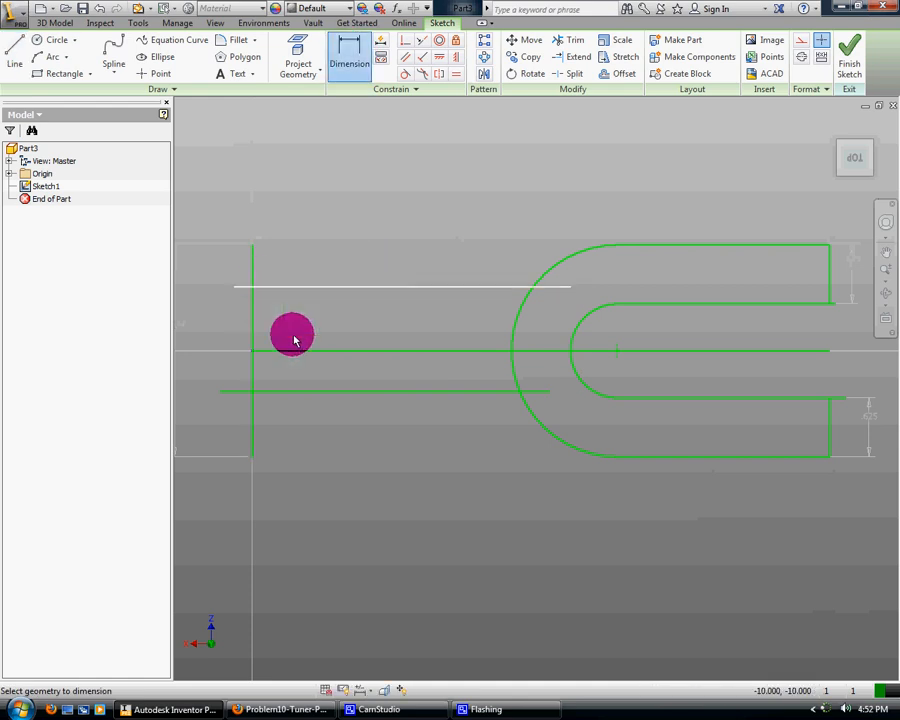
pyautogui.click(295, 352)
pyautogui.click(235, 322)
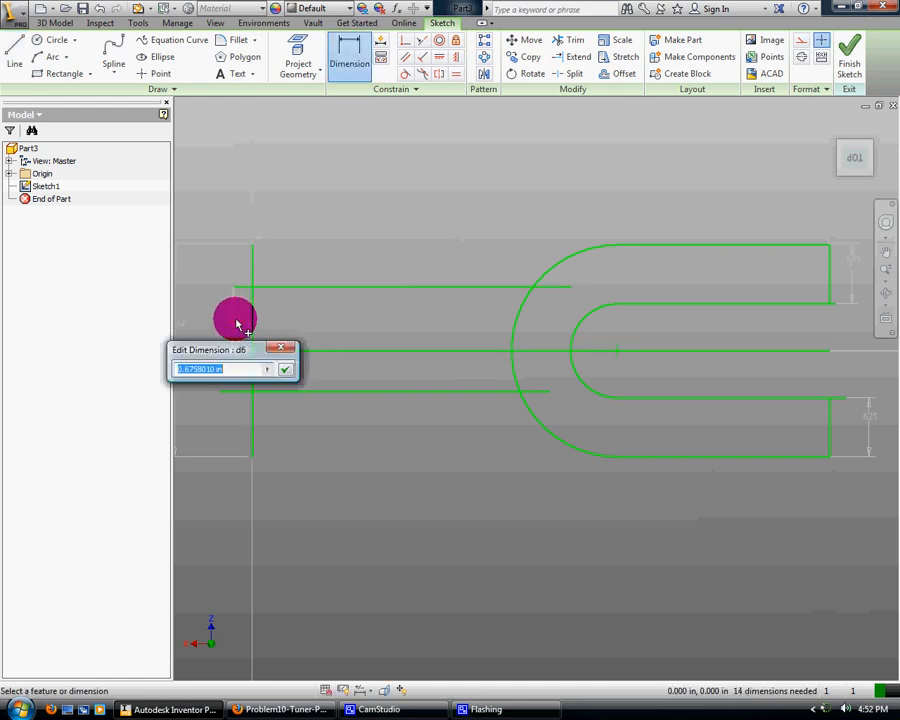
pyautogui.press('Return')
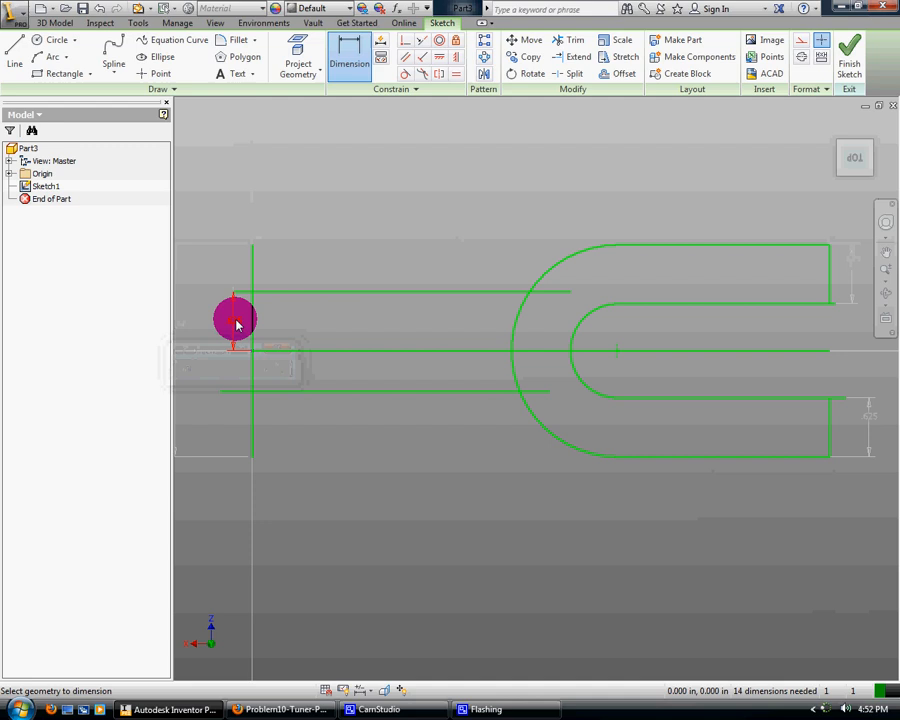
pyautogui.click(288, 352)
pyautogui.click(233, 390)
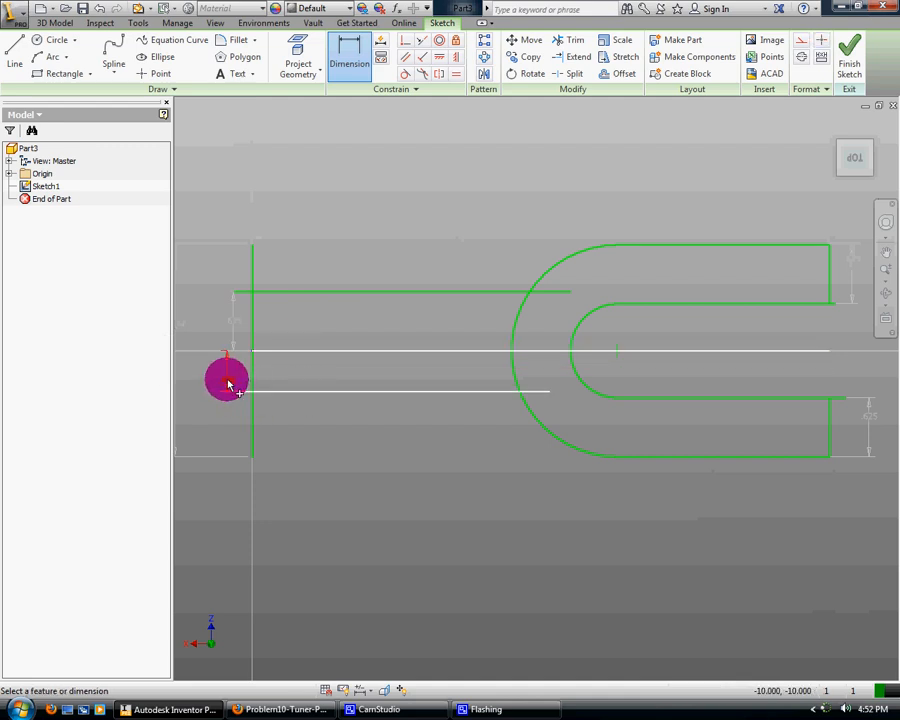
pyautogui.click(228, 384)
pyautogui.write('5/8')
pyautogui.press('Return')
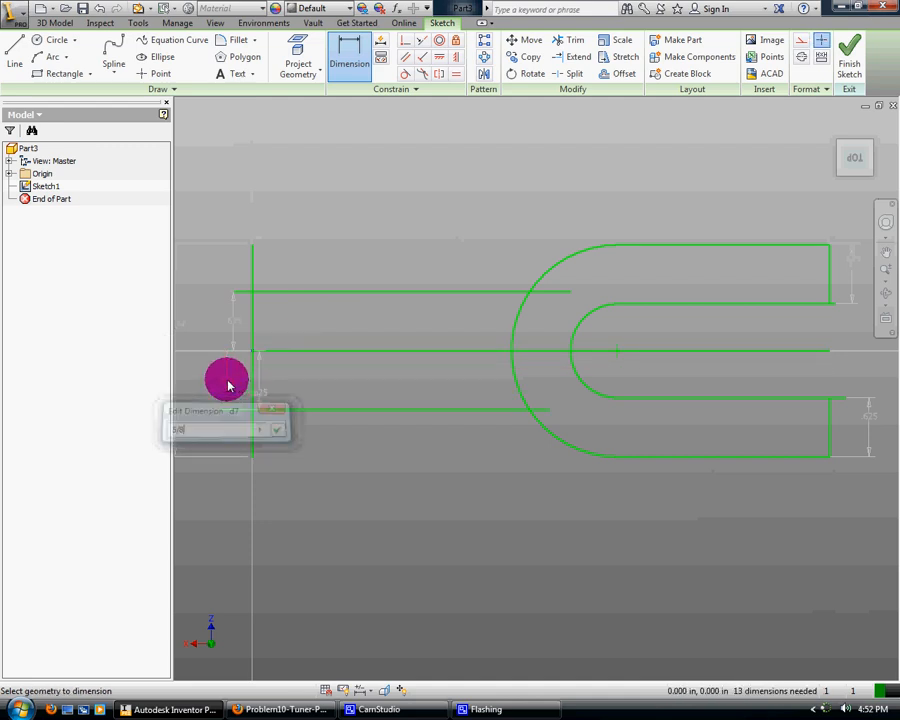
# Trim both new lines' overhangs at the outer arc and the left edge, and the left edge's portion below the lower line.
pyautogui.click(573, 40)
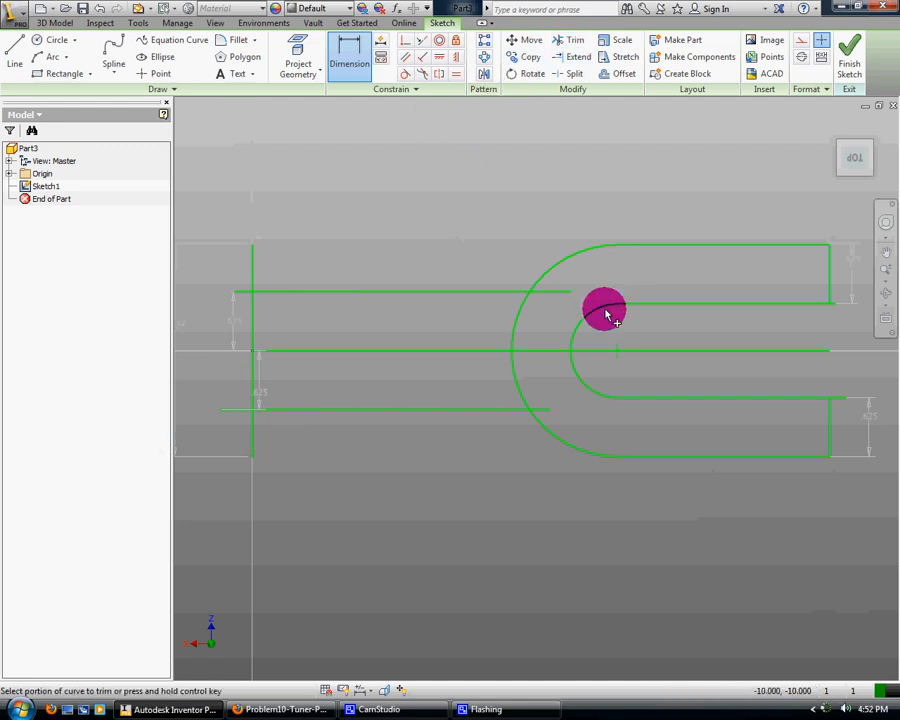
pyautogui.click(555, 292)
pyautogui.click(540, 414)
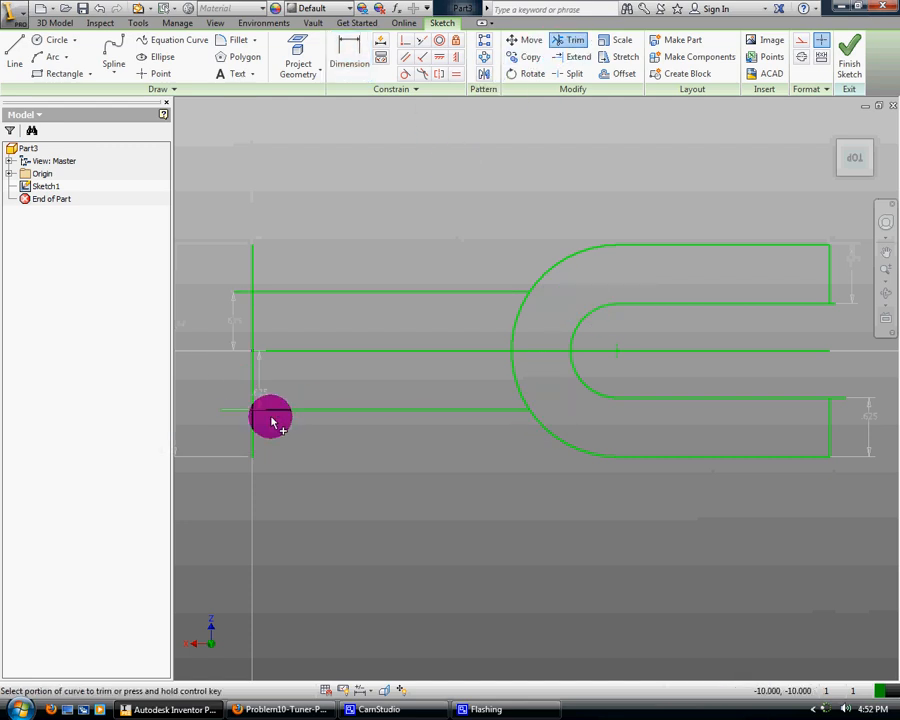
pyautogui.click(237, 411)
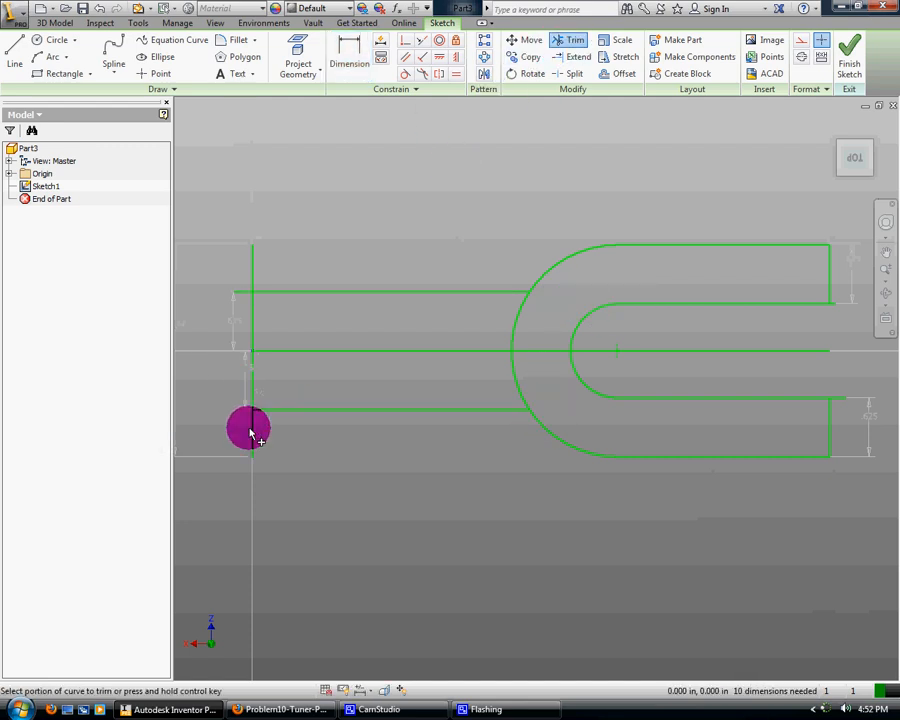
pyautogui.click(241, 293)
# Try to trim the left edge above the upper line, extending that line for a second attempt and trimming the extension away.
pyautogui.click(254, 258)
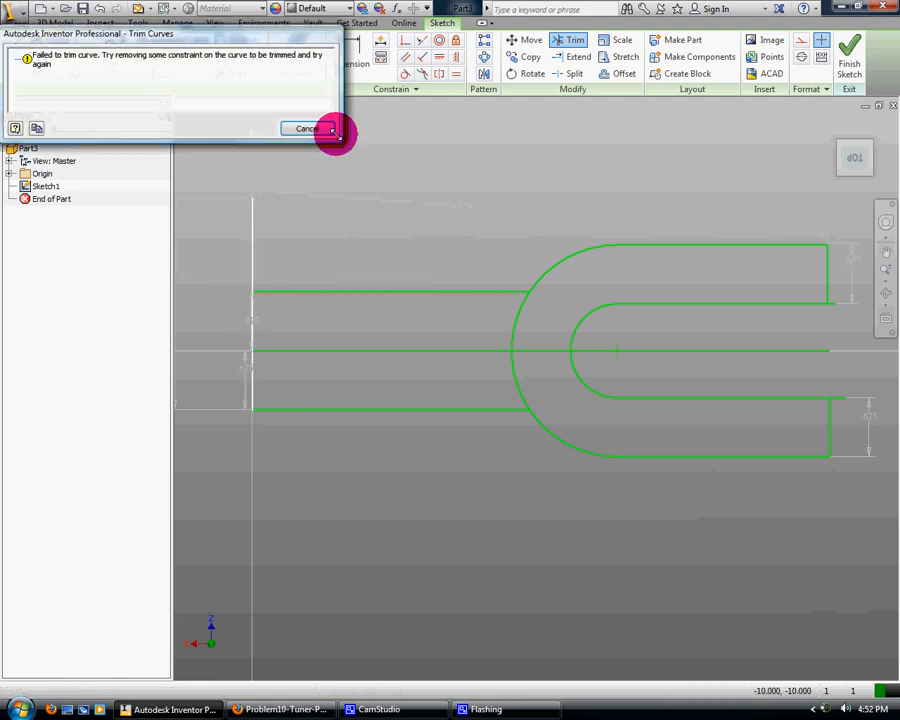
pyautogui.click(307, 133)
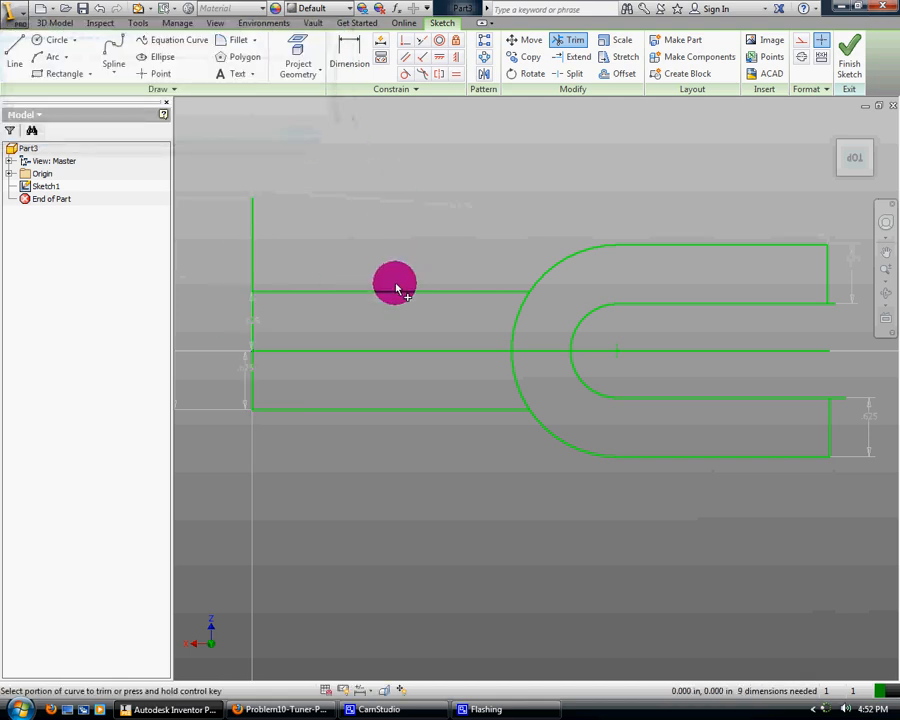
pyautogui.click(574, 56)
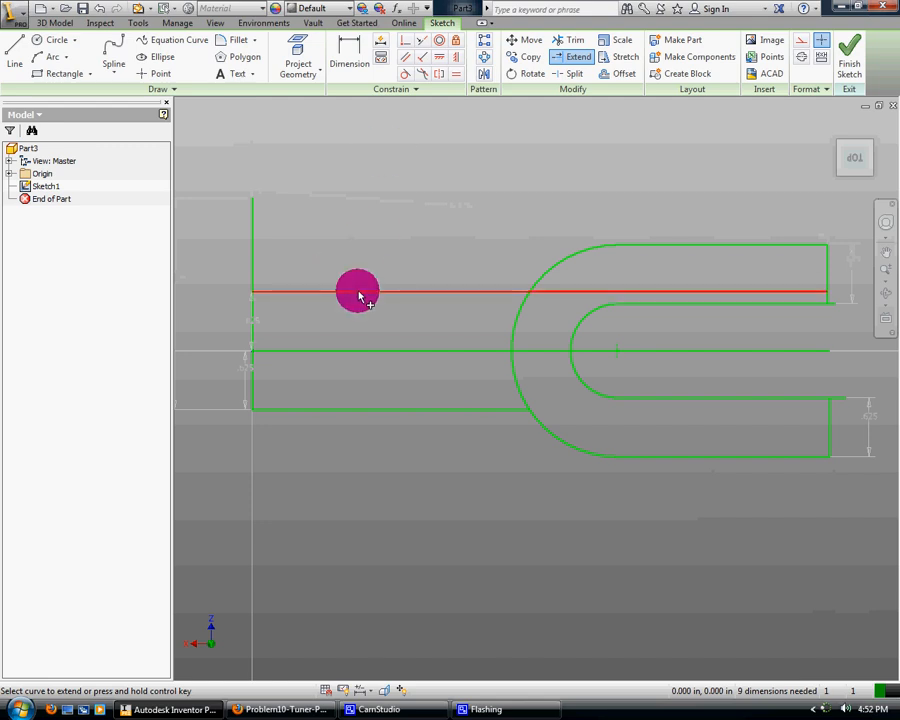
pyautogui.click(568, 41)
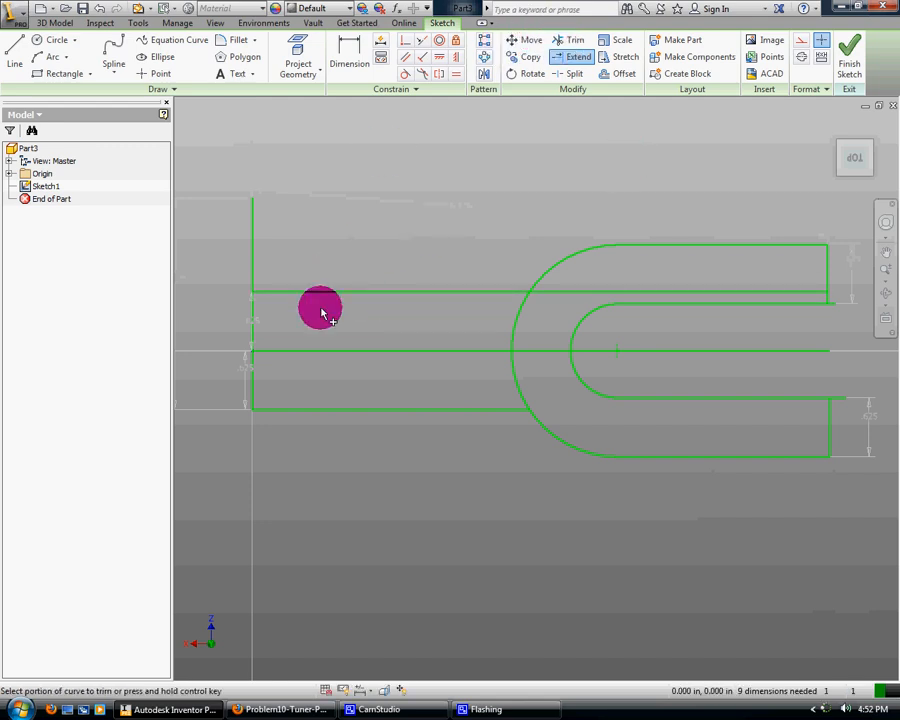
pyautogui.click(255, 273)
pyautogui.click(310, 128)
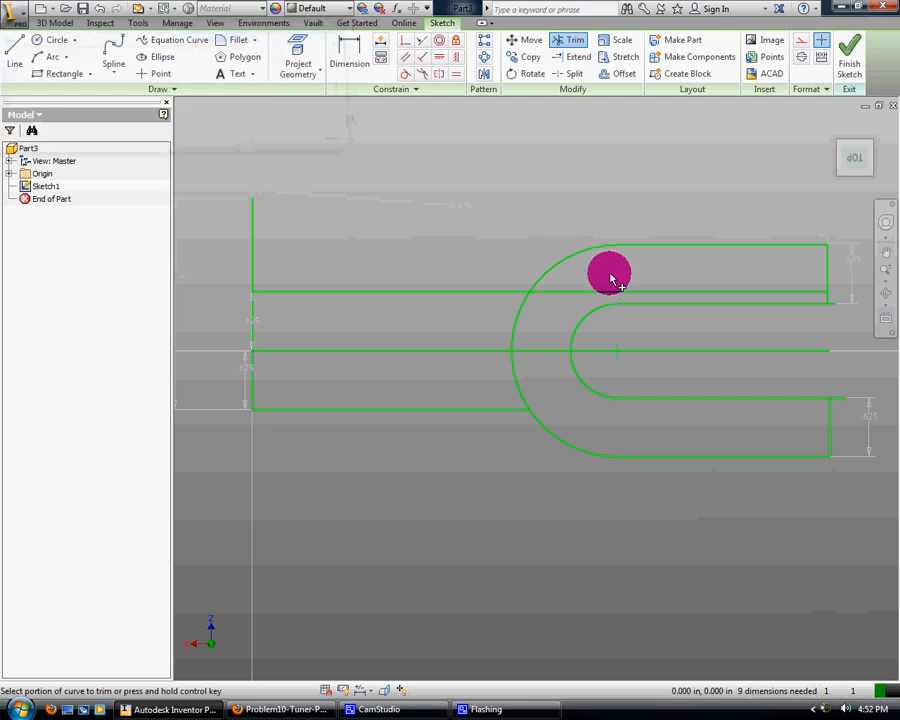
pyautogui.click(620, 293)
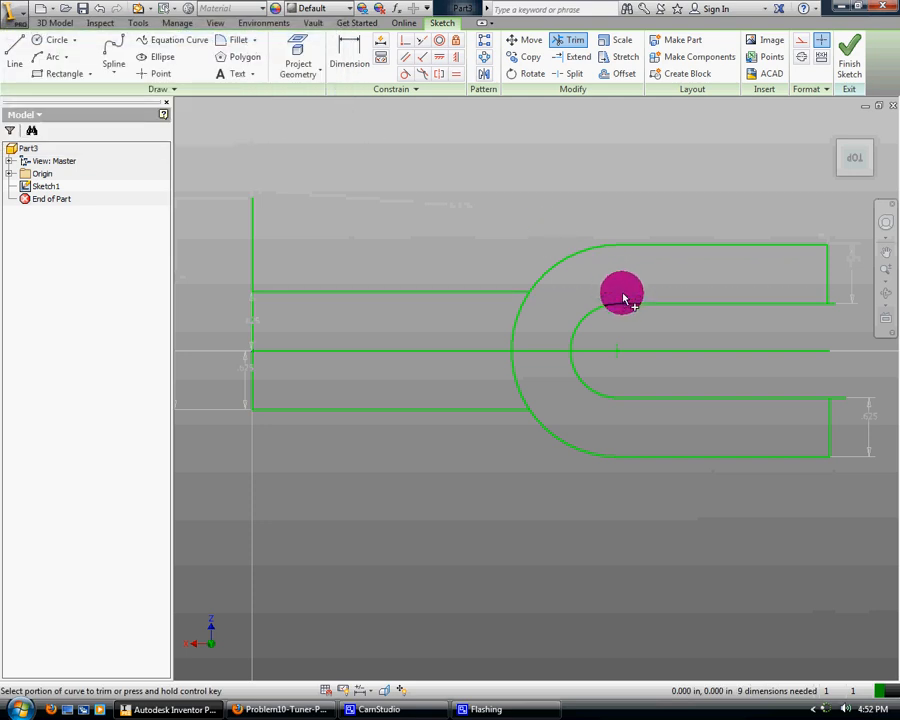
# Trim the outer arc between the upper and lower horizontal lines so the stem opens into the fork.
pyautogui.click(517, 325)
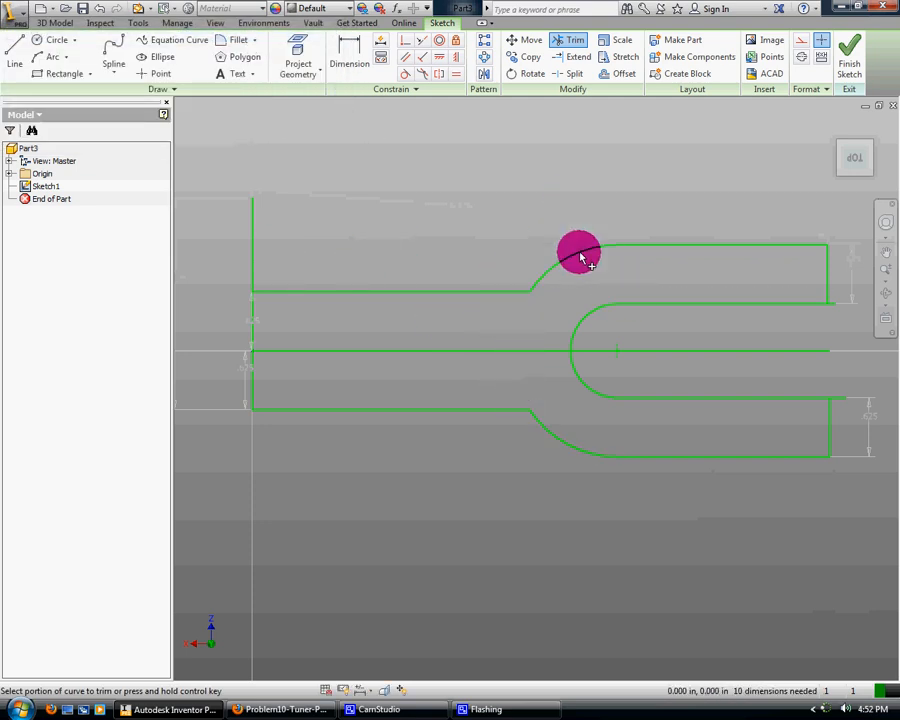
pyautogui.rightClick(480, 202)
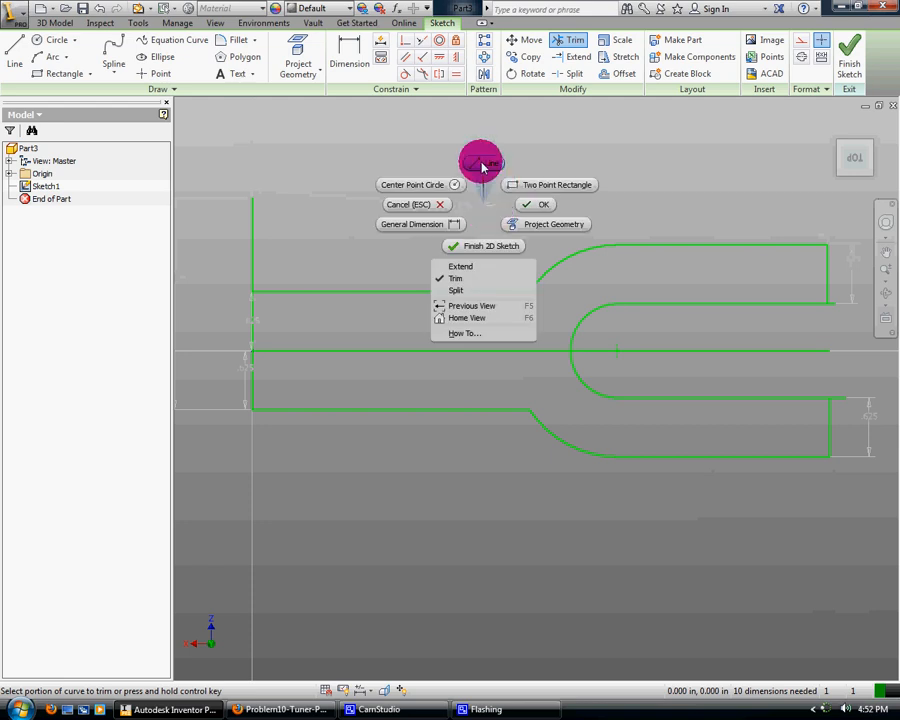
pyautogui.click(440, 203)
# Delete the left vertical edge and the two 0.625 dimensions beside it.
pyautogui.click(251, 240)
pyautogui.rightClick(252, 241)
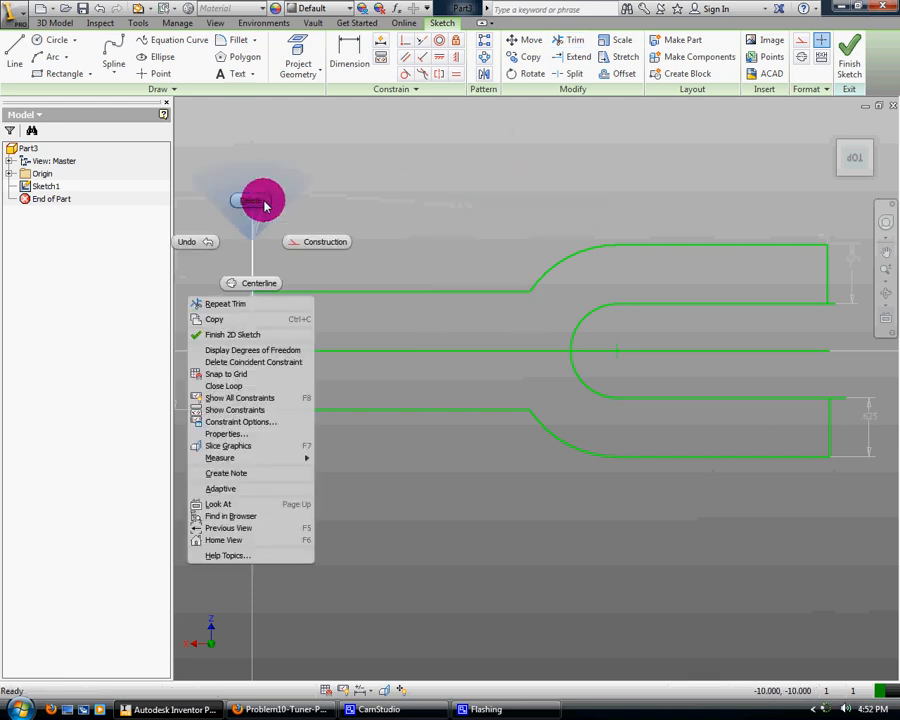
pyautogui.click(258, 201)
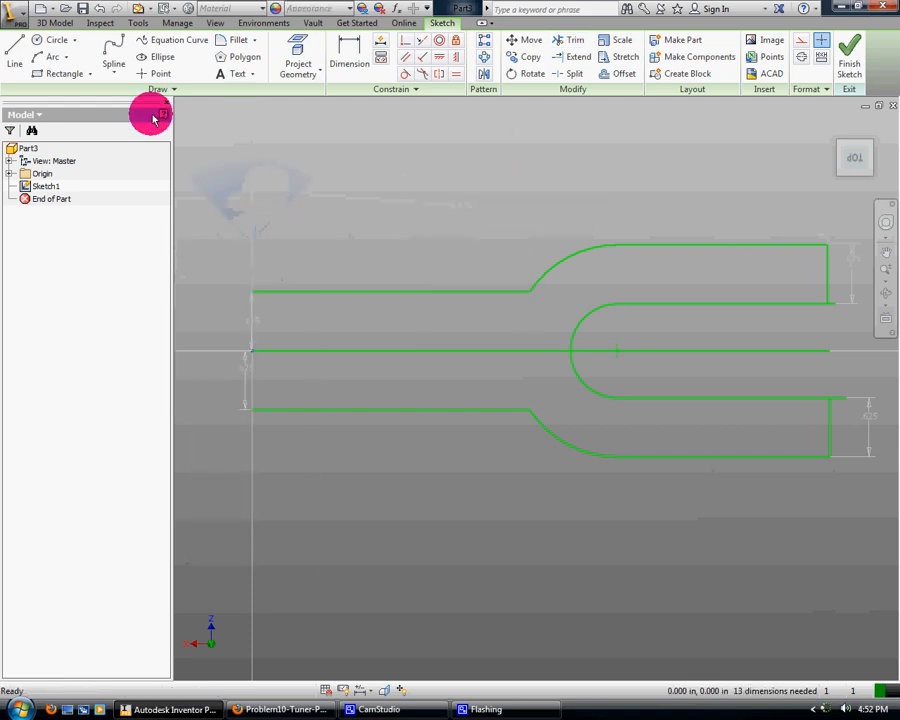
pyautogui.rightClick(251, 319)
pyautogui.click(252, 278)
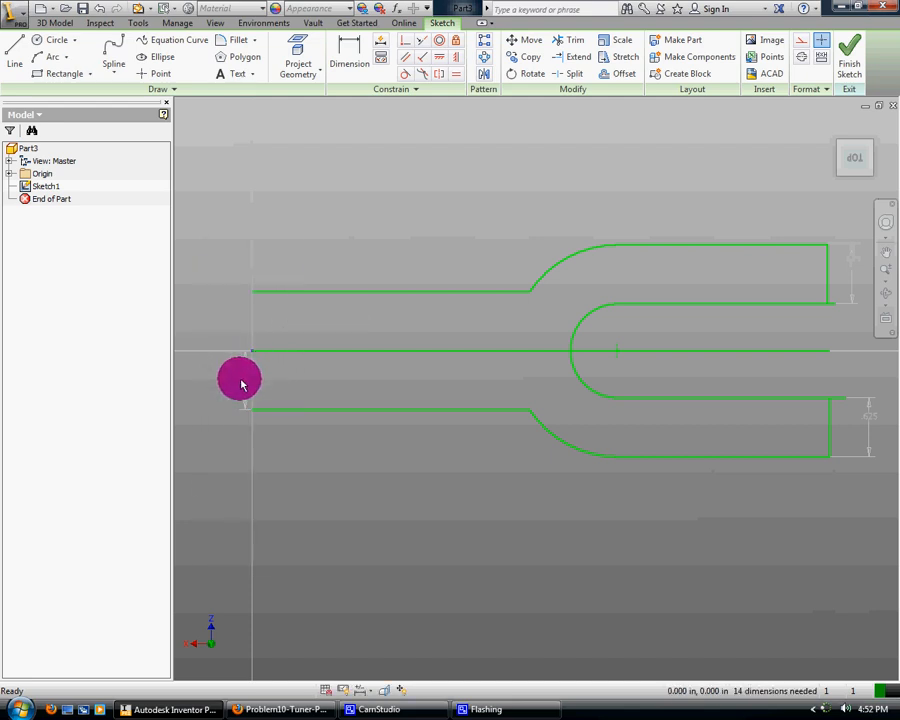
pyautogui.rightClick(246, 358)
pyautogui.click(246, 336)
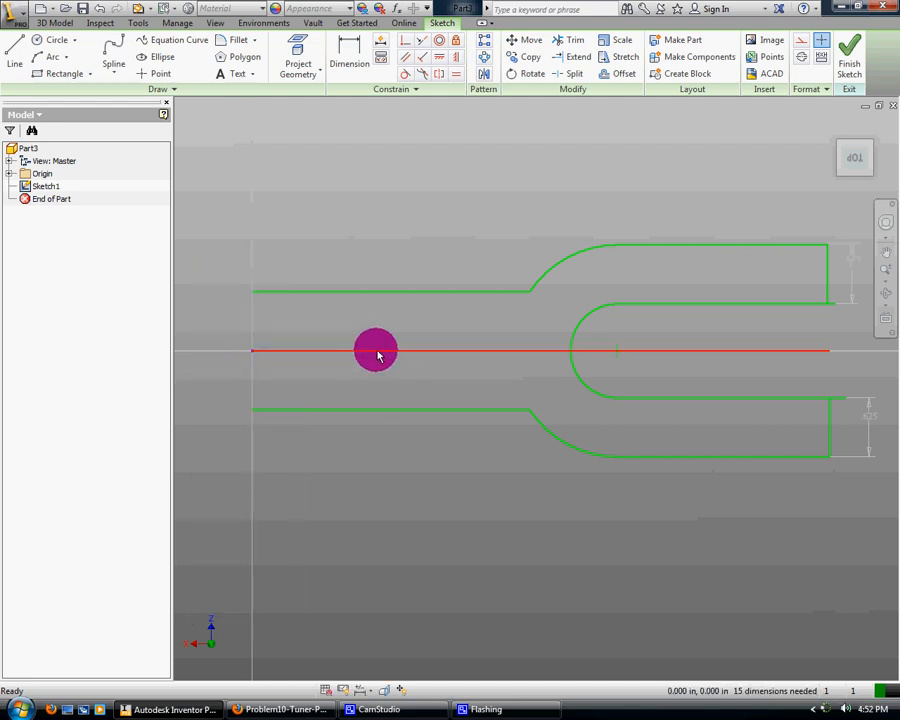
# Delete the horizontal centre line and the two 0.625 dimensions at the prong ends.
pyautogui.rightClick(377, 352)
pyautogui.click(373, 307)
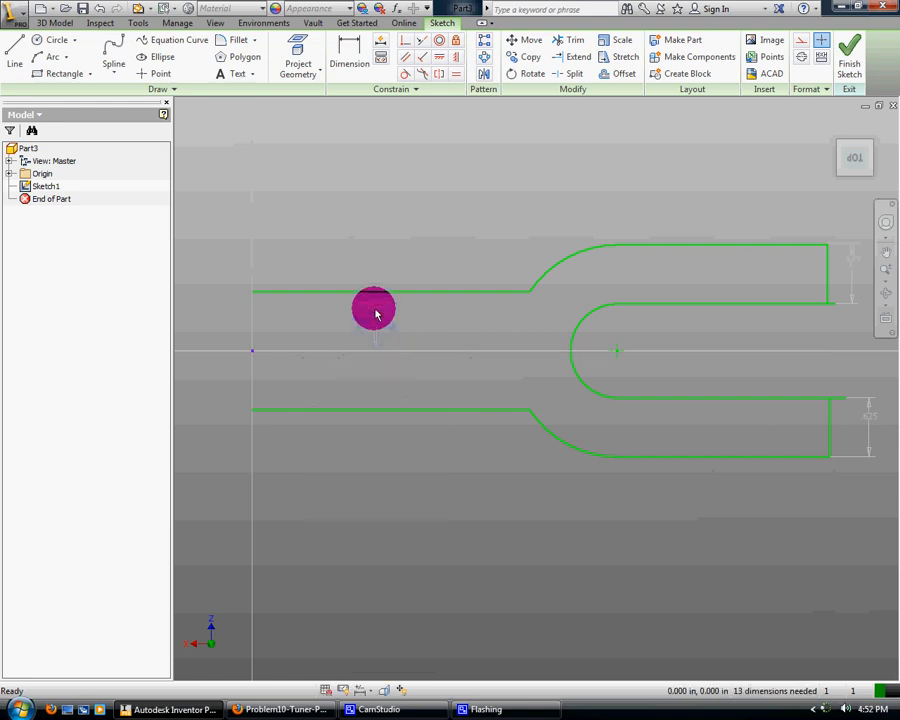
pyautogui.rightClick(850, 272)
pyautogui.click(780, 229)
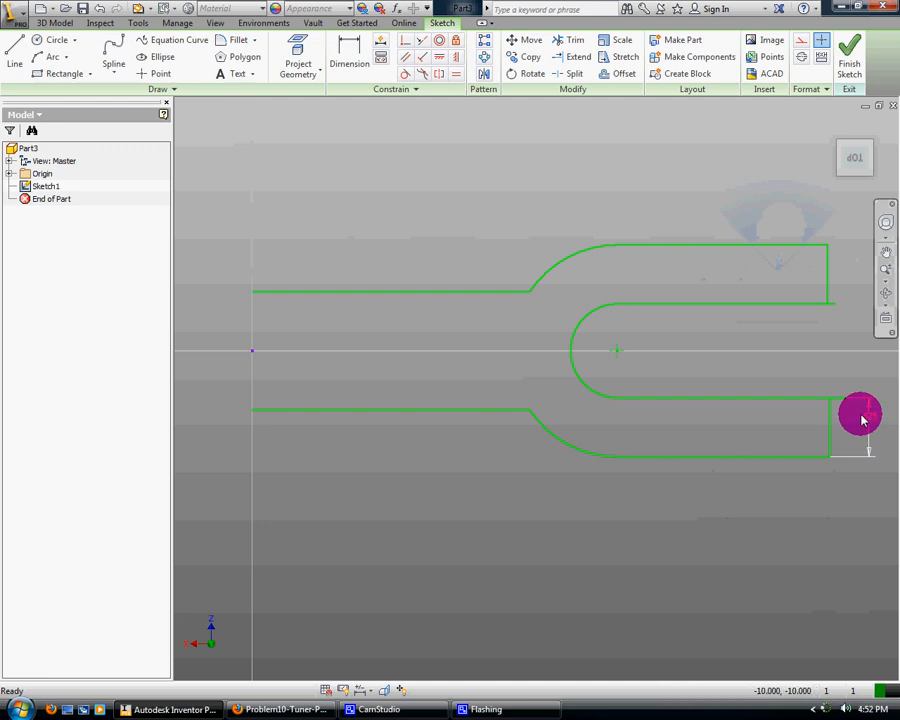
pyautogui.rightClick(862, 420)
pyautogui.click(776, 378)
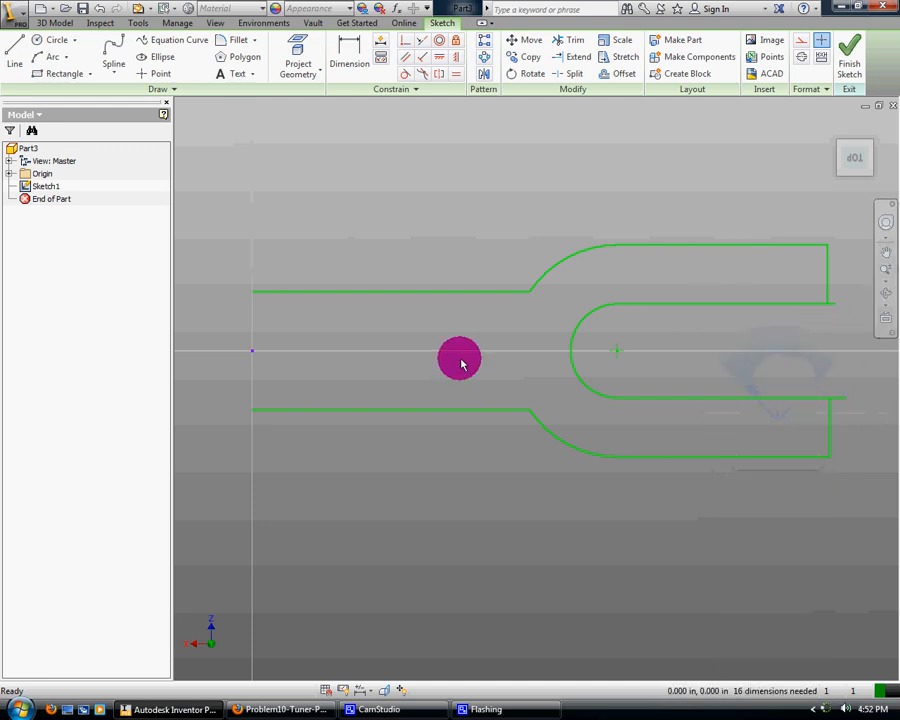
# Close the stem's left end with a vertical line joining the upper and lower horizontal lines' endpoints.
pyautogui.click(22, 42)
pyautogui.click(252, 292)
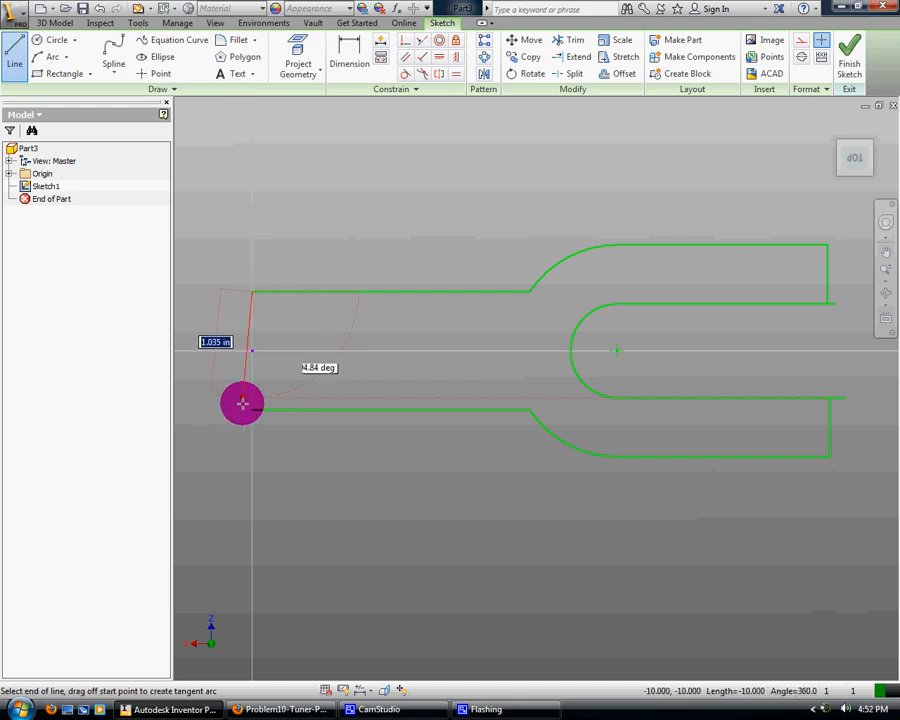
pyautogui.click(253, 409)
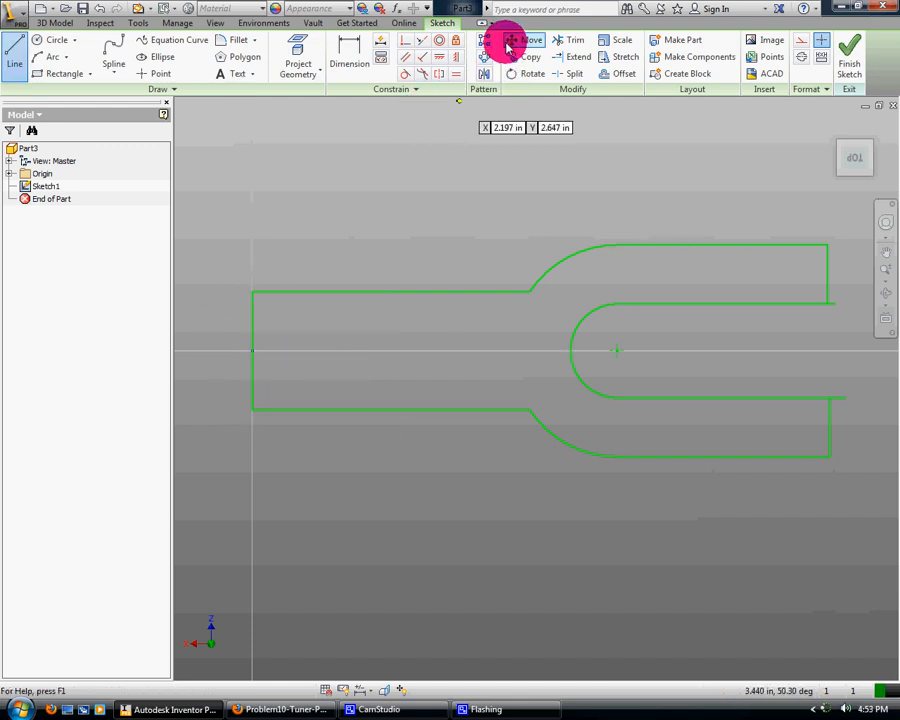
# Trim the slot lines' short overhangs beyond the ends of the upper and lower prongs.
pyautogui.click(566, 40)
pyautogui.click(836, 302)
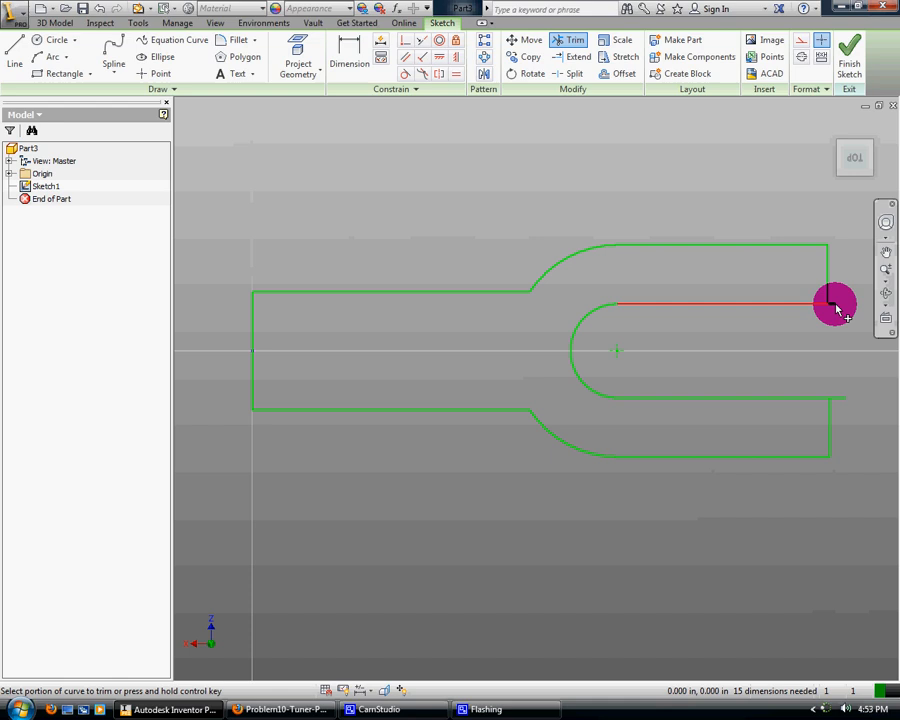
pyautogui.click(836, 397)
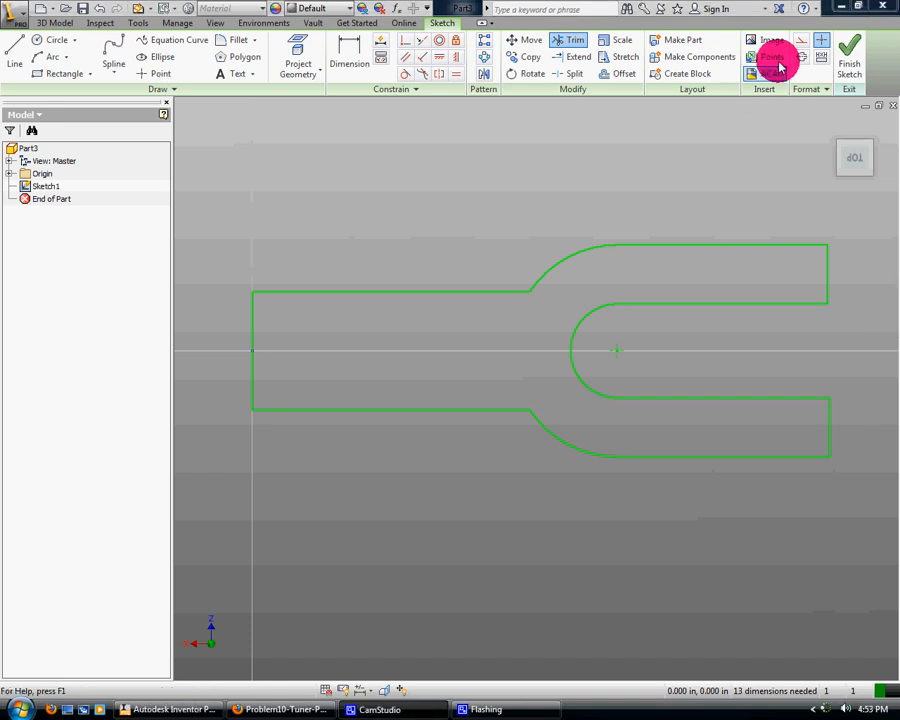
# Finish the sketch and extrude the forked profile 5/8 in symmetrically about the sketch plane as a solid.
pyautogui.click(848, 52)
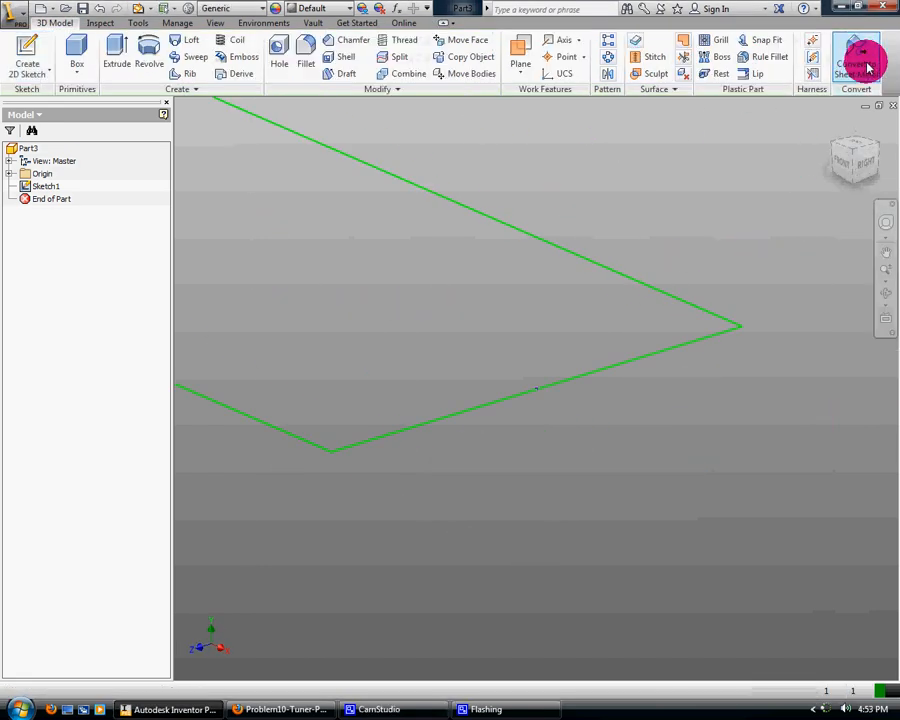
pyautogui.click(117, 54)
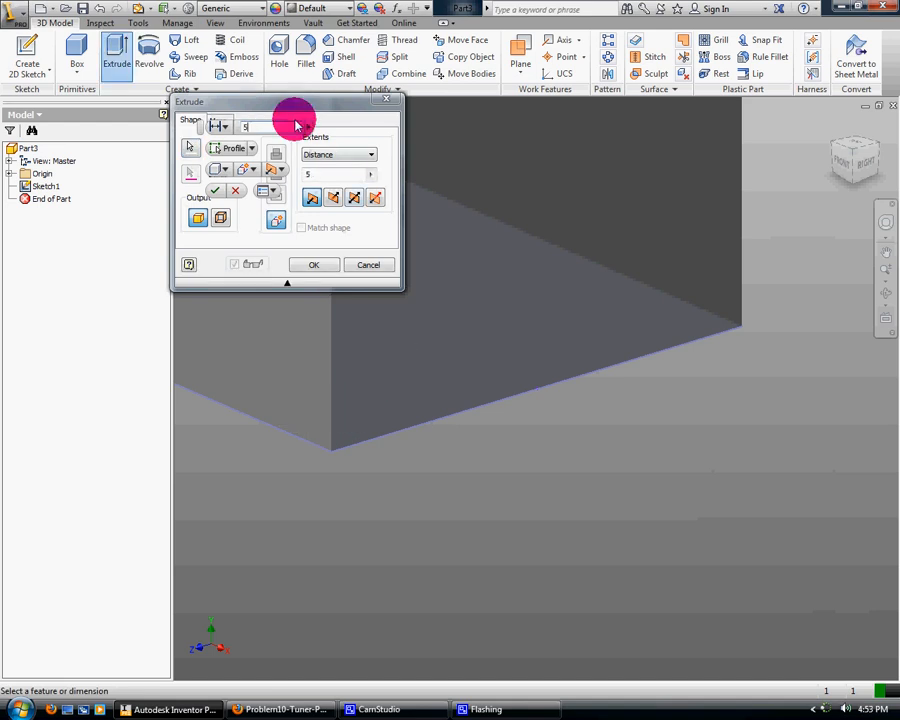
pyautogui.click(354, 197)
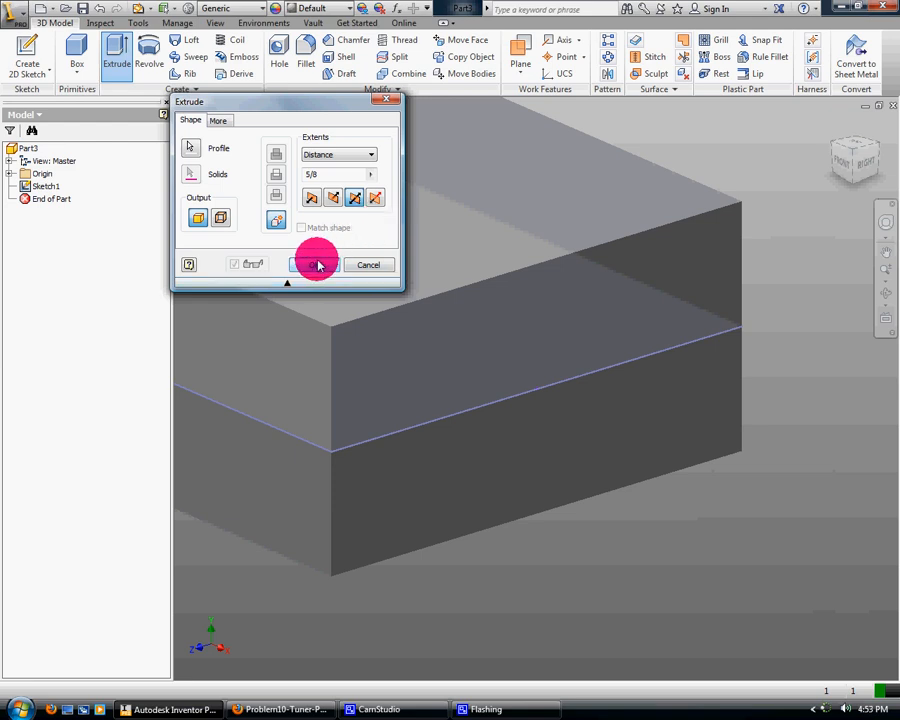
pyautogui.click(319, 264)
pyautogui.click(830, 131)
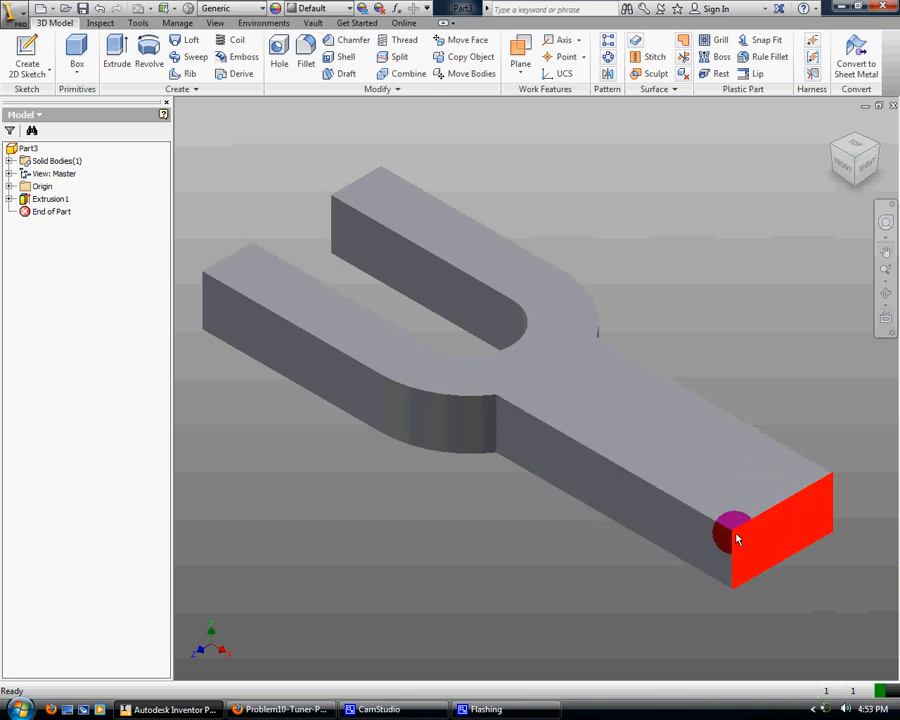
# Start a new 2D sketch on the rectangular end face of the stem.
pyautogui.click(48, 65)
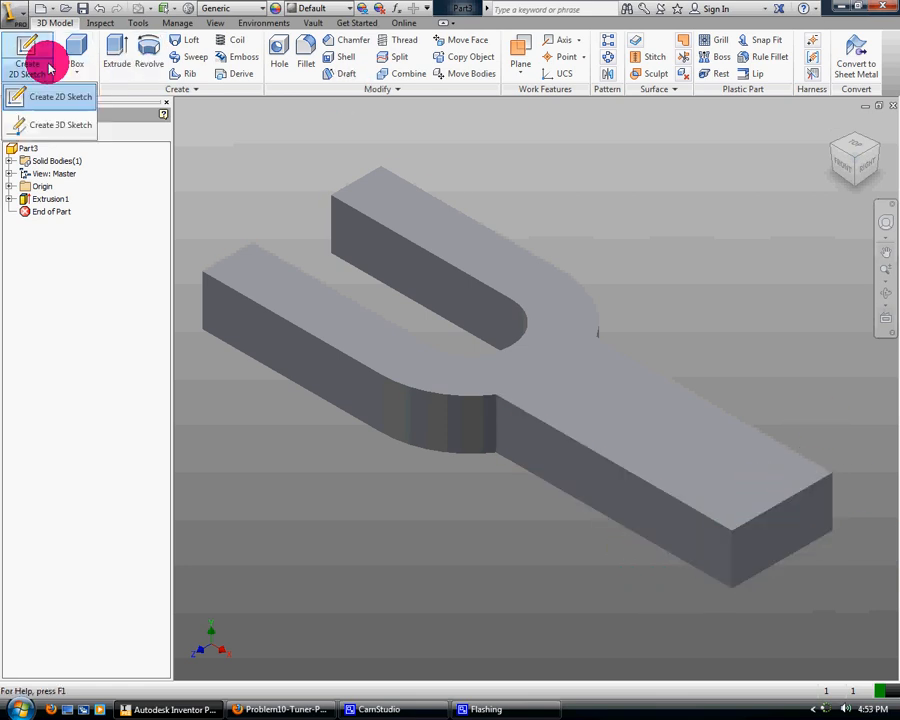
pyautogui.click(53, 95)
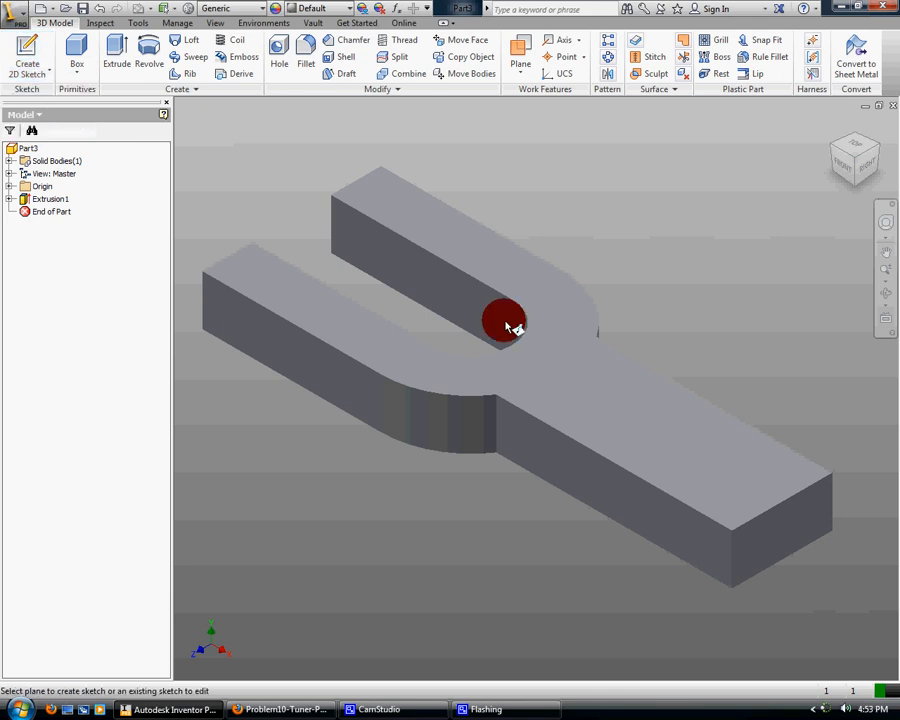
pyautogui.click(800, 545)
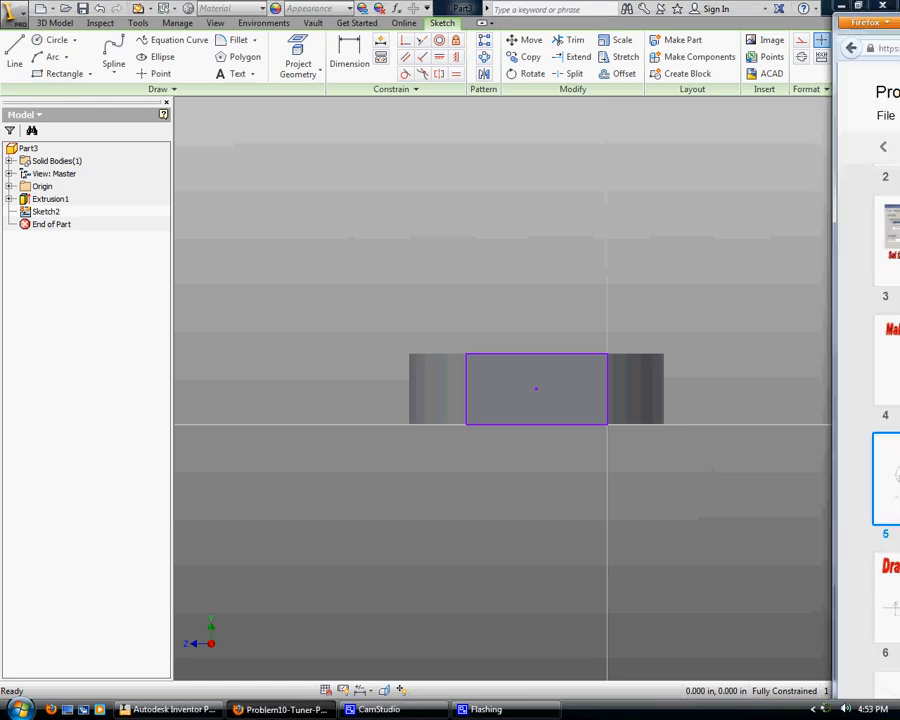
# Switch to the Problem 10 PDF and review slides 8 to 11 on sketching and extruding the upright, then return to Inventor.
pyautogui.moveTo(897, 40); pyautogui.dragTo(529, 20)
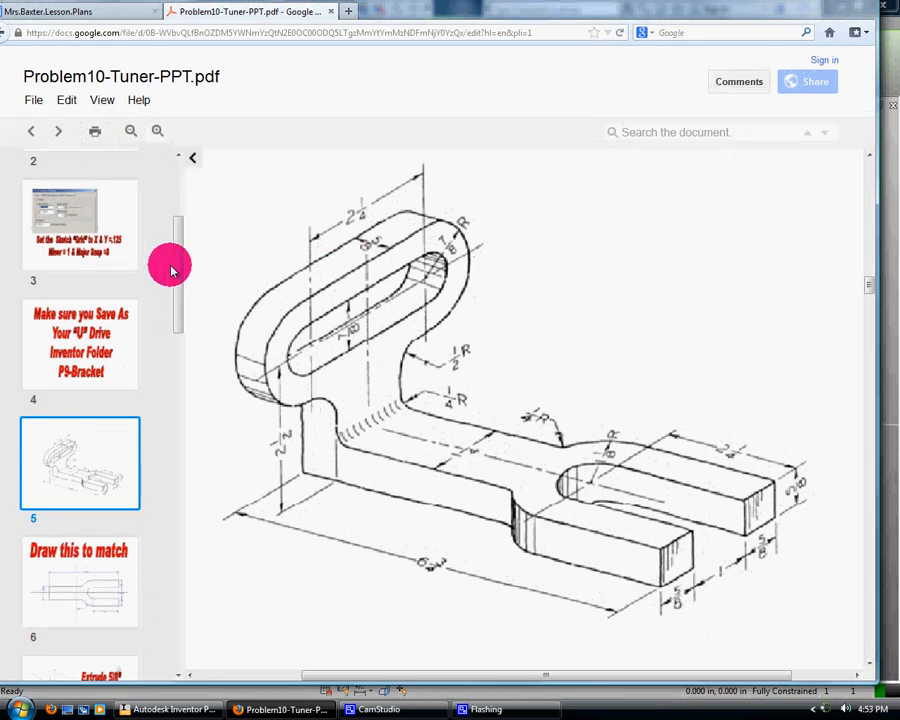
pyautogui.click(58, 131)
pyautogui.click(58, 131)
pyautogui.click(58, 131)
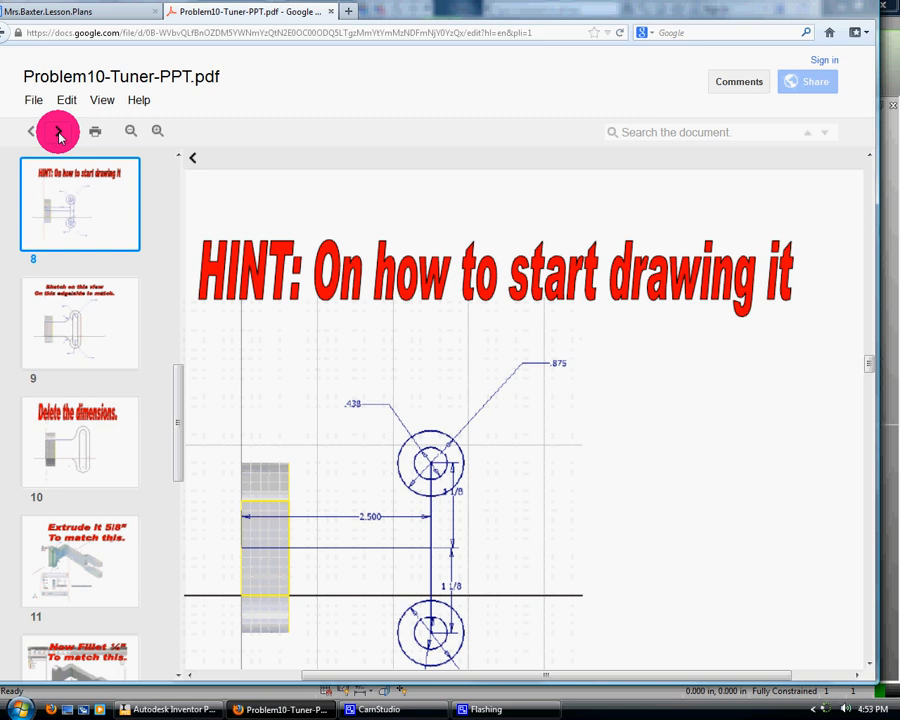
pyautogui.click(58, 131)
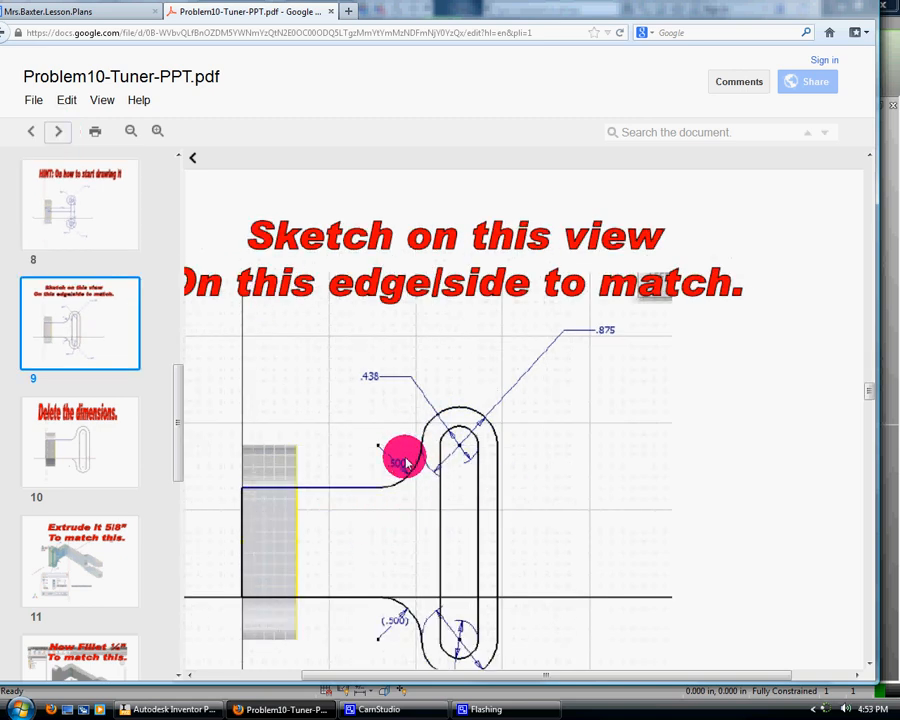
pyautogui.click(58, 131)
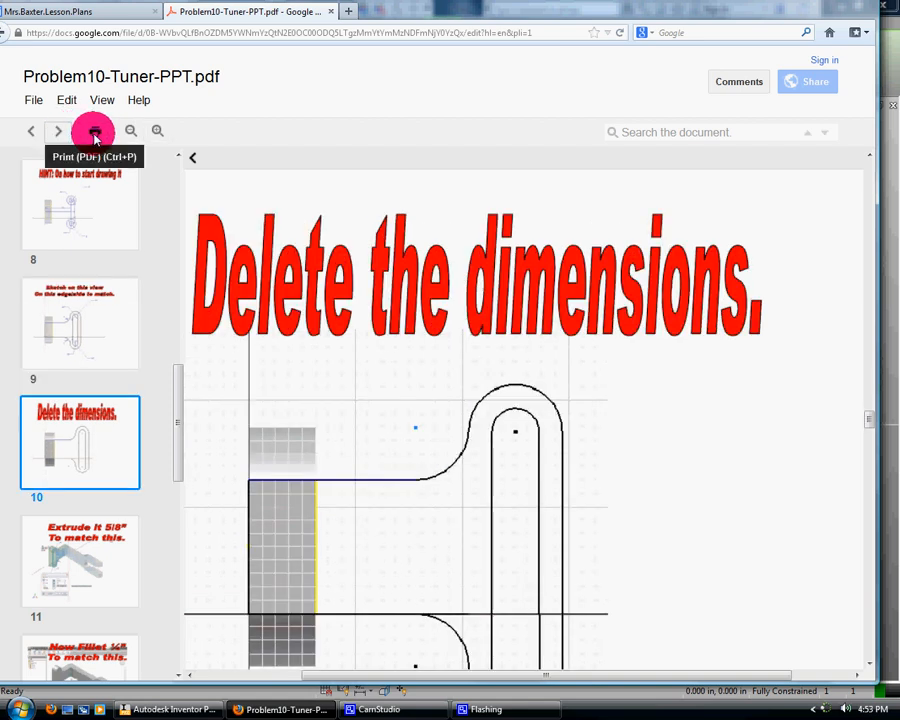
pyautogui.click(56, 132)
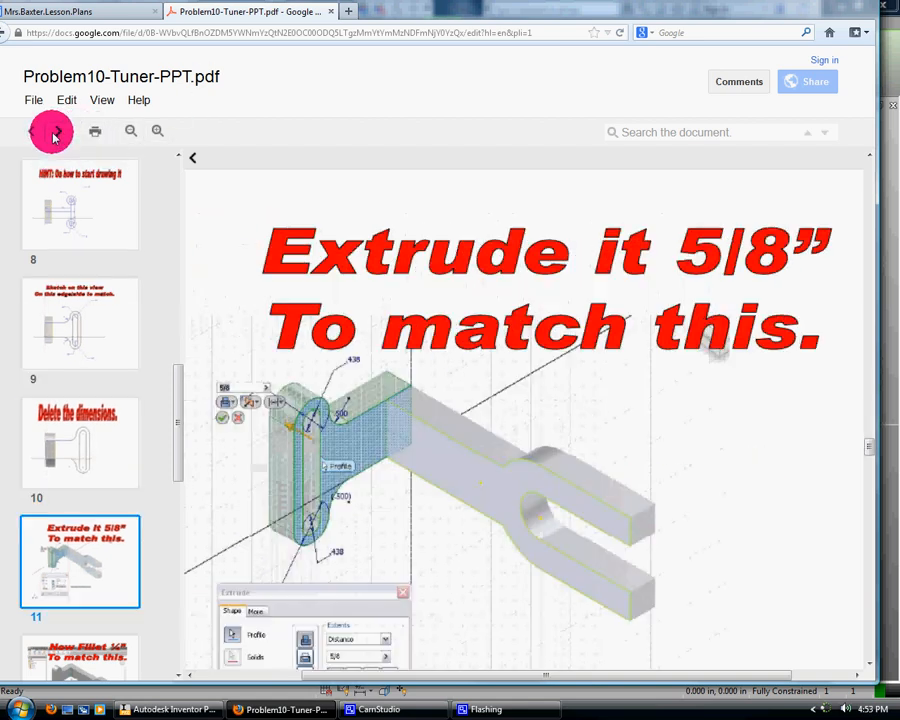
pyautogui.click(74, 218)
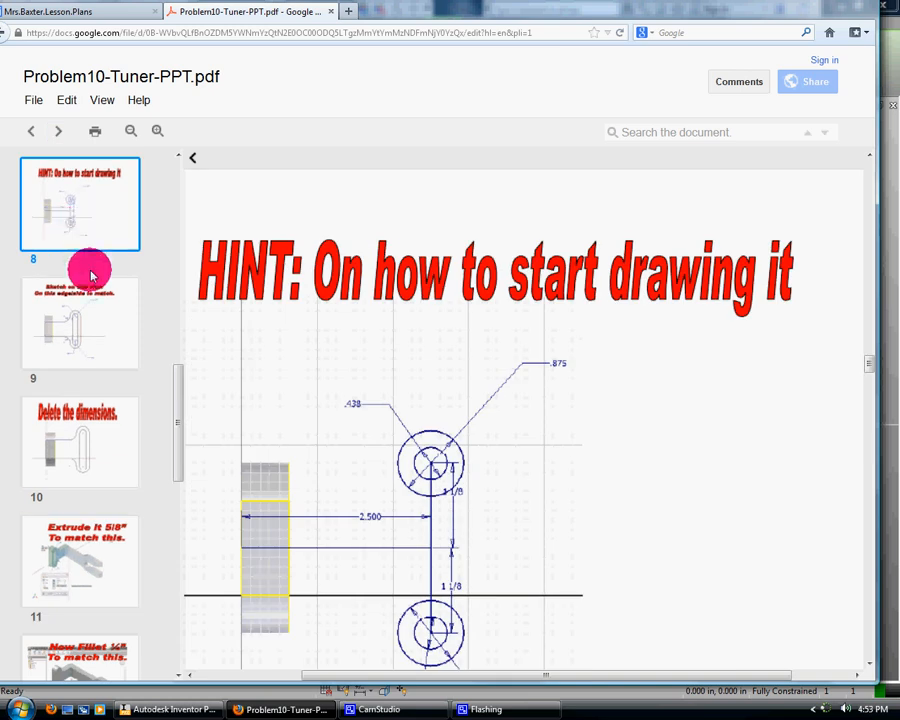
pyautogui.moveTo(720, 8); pyautogui.dragTo(899, 8)
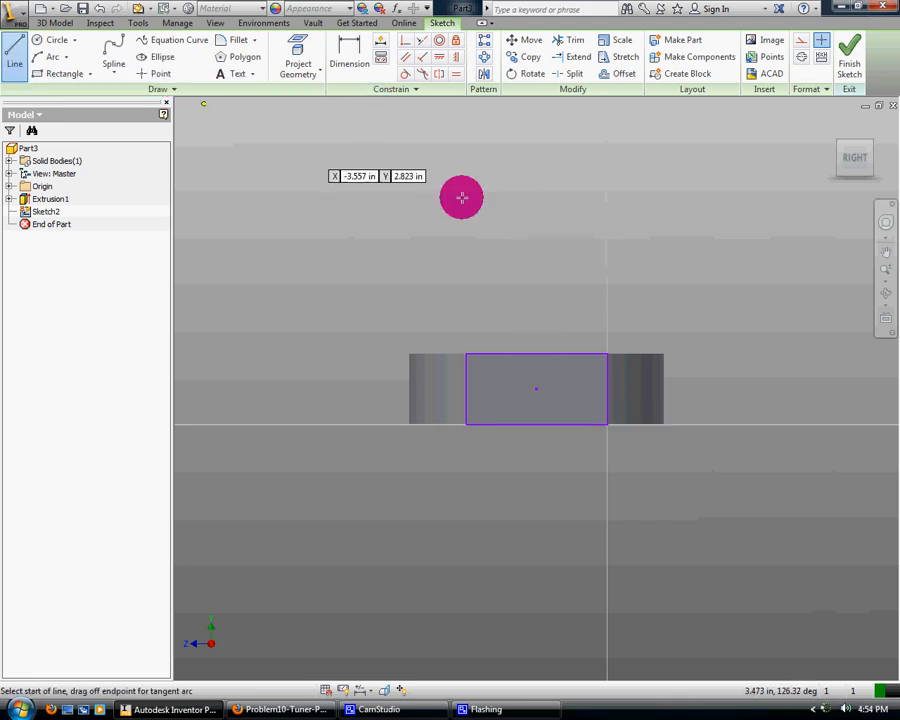
# Draw a vertical line up from the midpoint of the end face's bottom edge and dimension its height to 2 1/2 in.
pyautogui.click(538, 426)
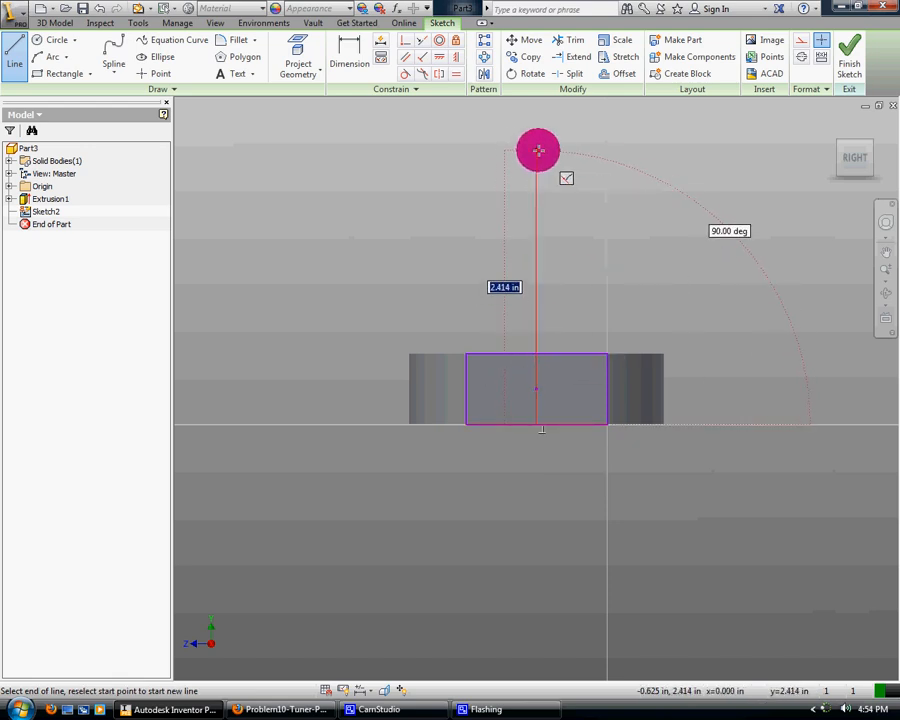
pyautogui.click(536, 150)
pyautogui.click(332, 62)
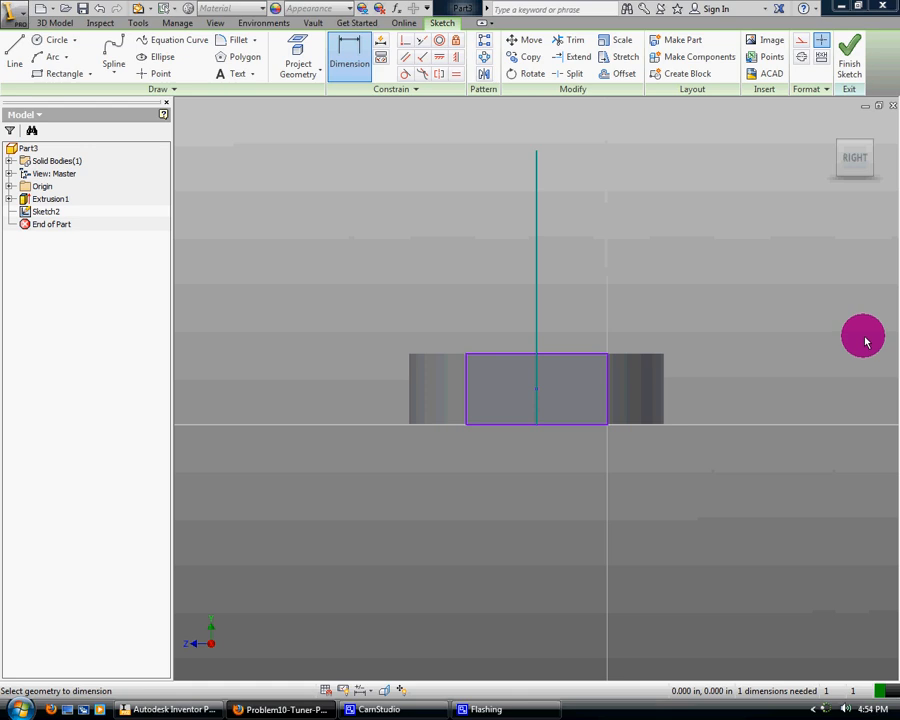
pyautogui.click(537, 274)
pyautogui.click(637, 268)
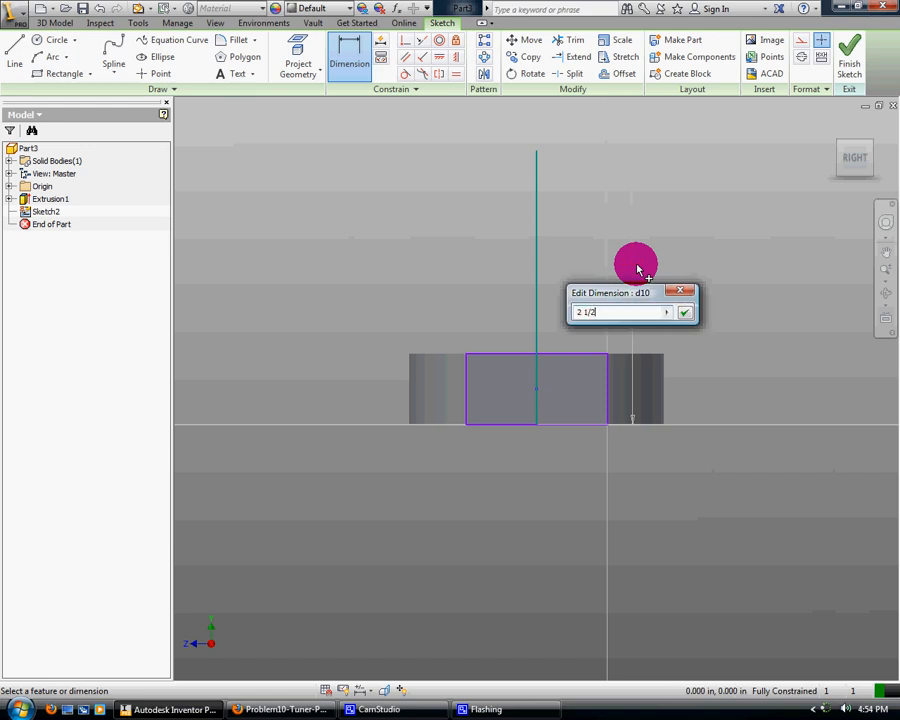
pyautogui.press('Return')
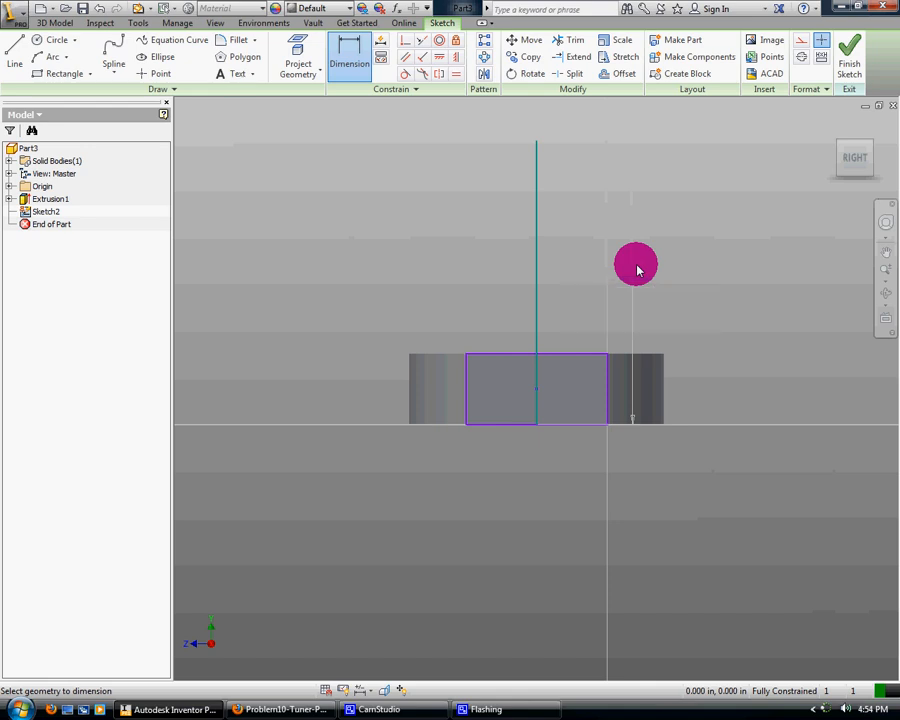
# Draw a horizontal line to the right from the vertical line's top endpoint and dimension it 1 1/8 in.
pyautogui.click(12, 50)
pyautogui.click(536, 142)
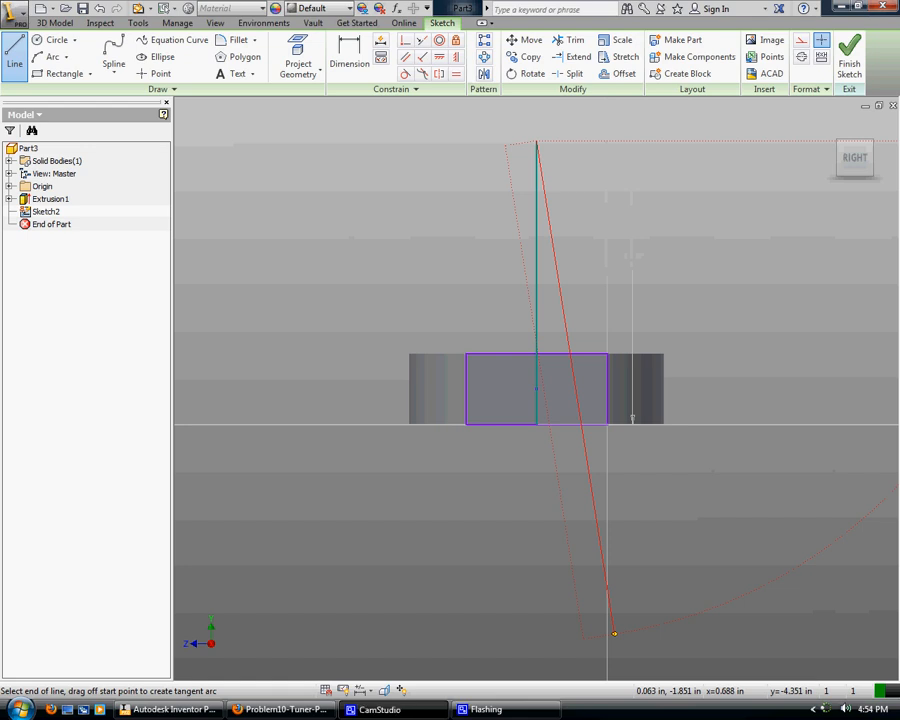
pyautogui.click(689, 142)
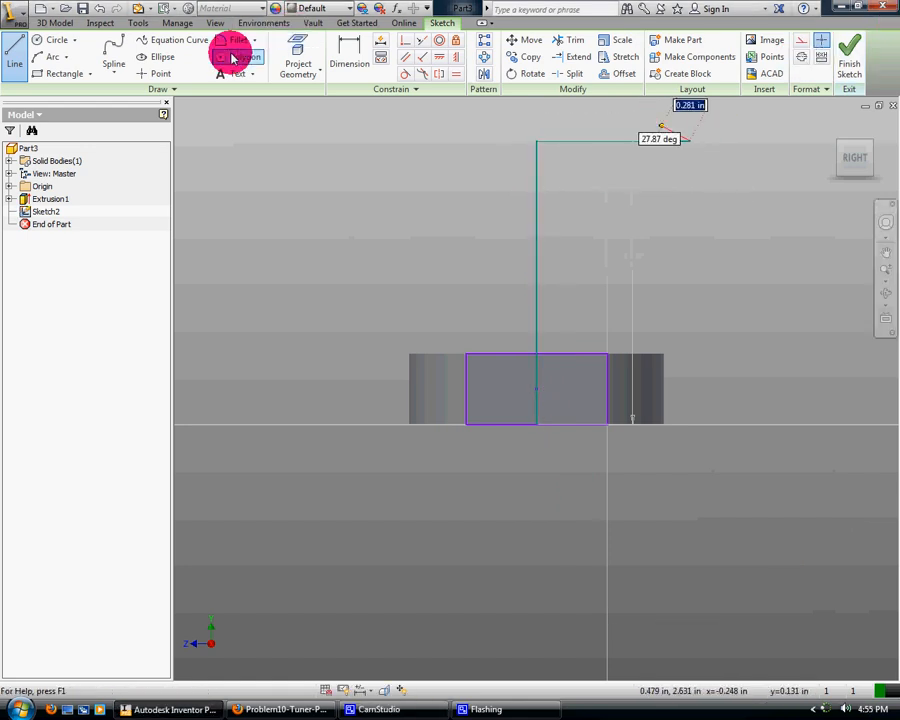
pyautogui.click(343, 55)
pyautogui.click(626, 145)
pyautogui.click(631, 131)
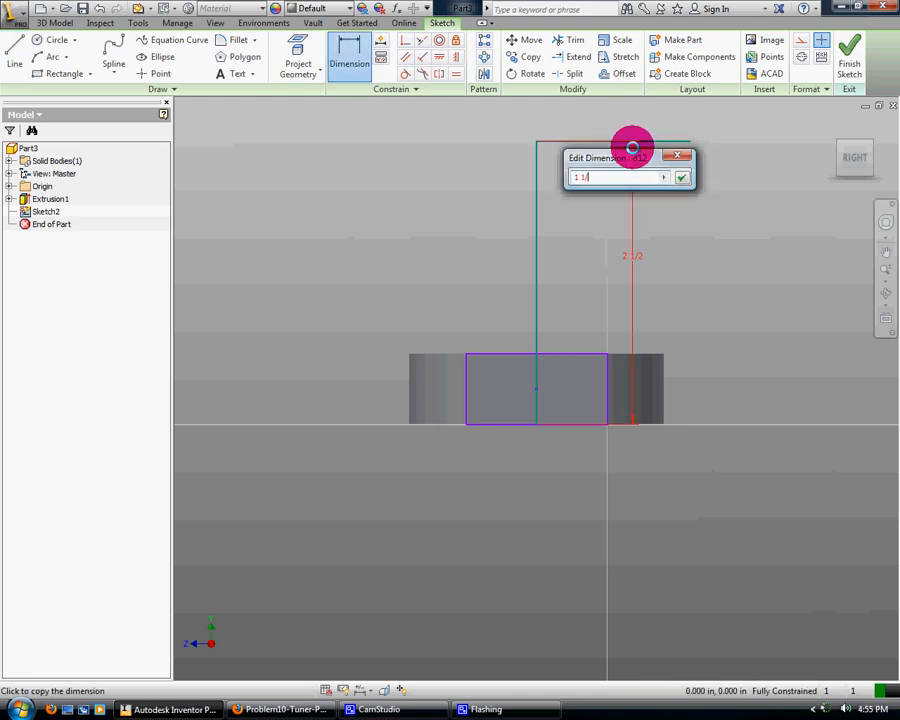
pyautogui.press('Return')
# Draw a matching horizontal line to the left from the vertical line's top endpoint and dimension it 1 1/8 in.
pyautogui.click(16, 50)
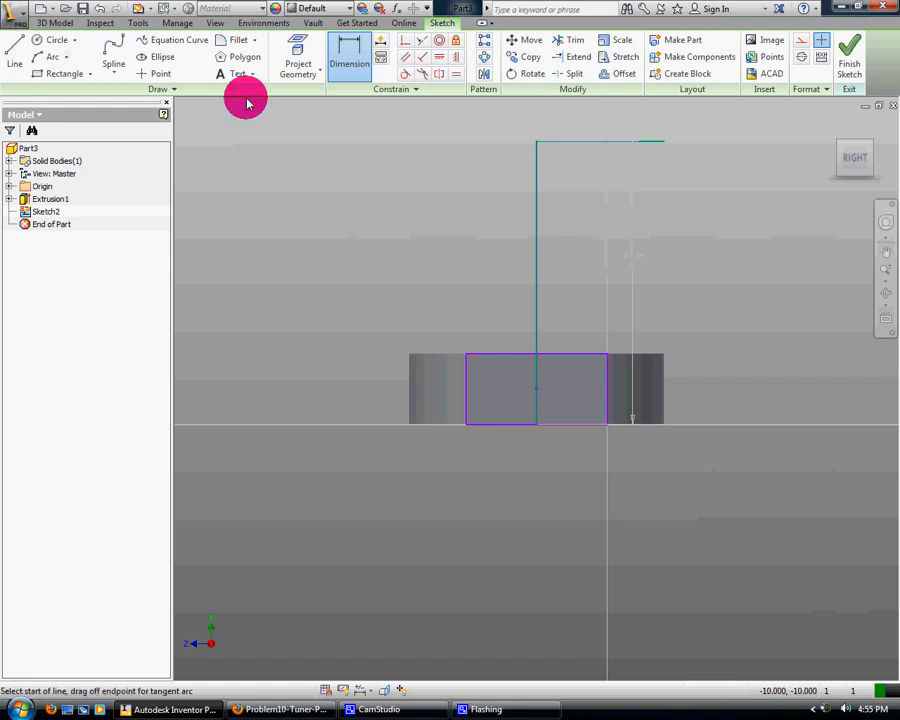
pyautogui.press('l')
pyautogui.click(535, 141)
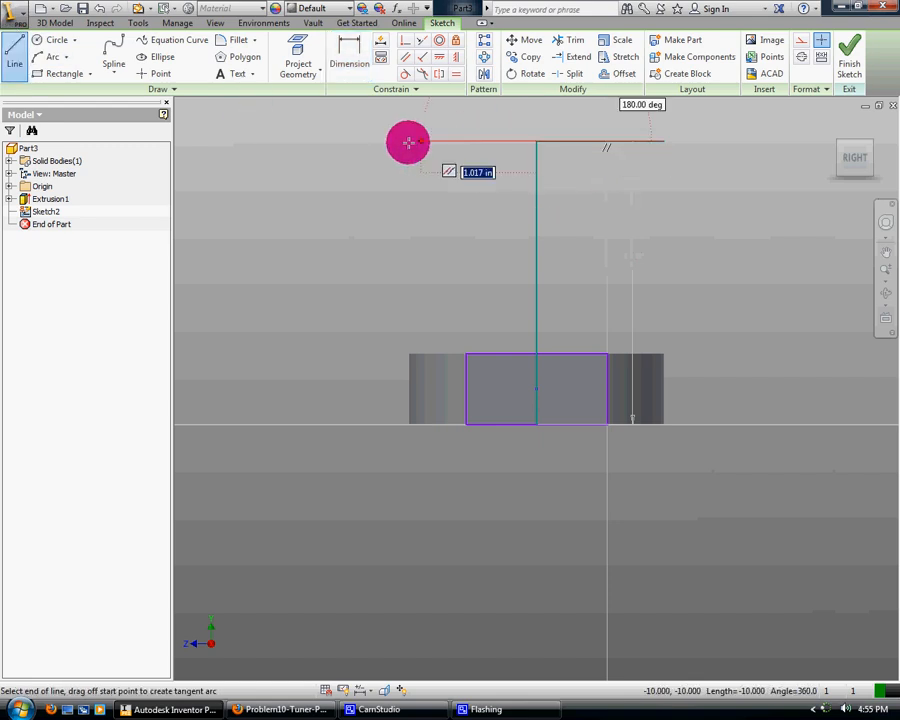
pyautogui.click(388, 143)
pyautogui.click(349, 50)
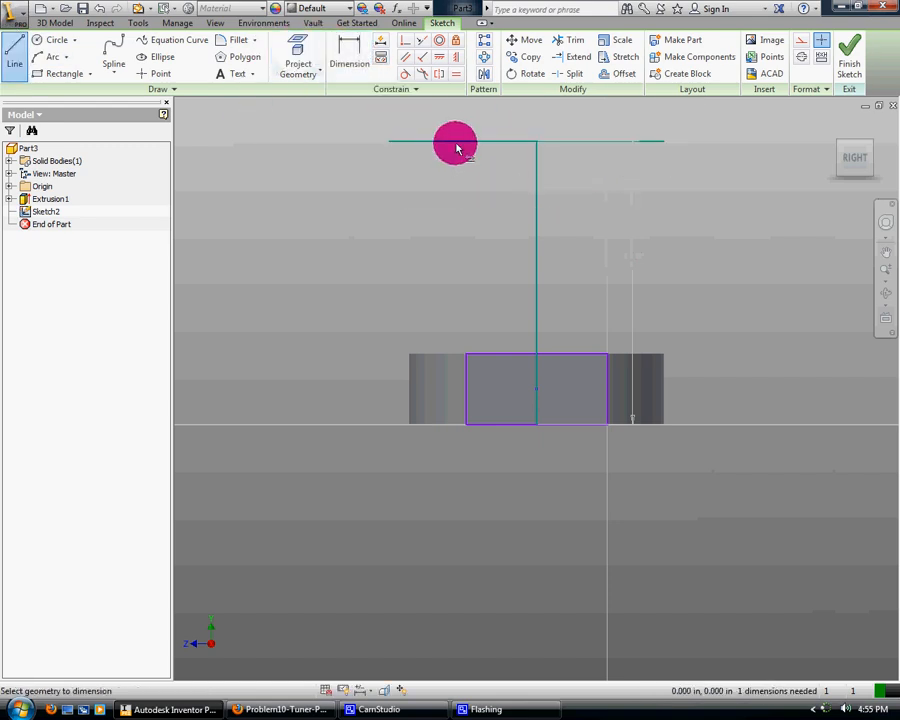
pyautogui.click(457, 141)
pyautogui.click(461, 135)
pyautogui.write('1')
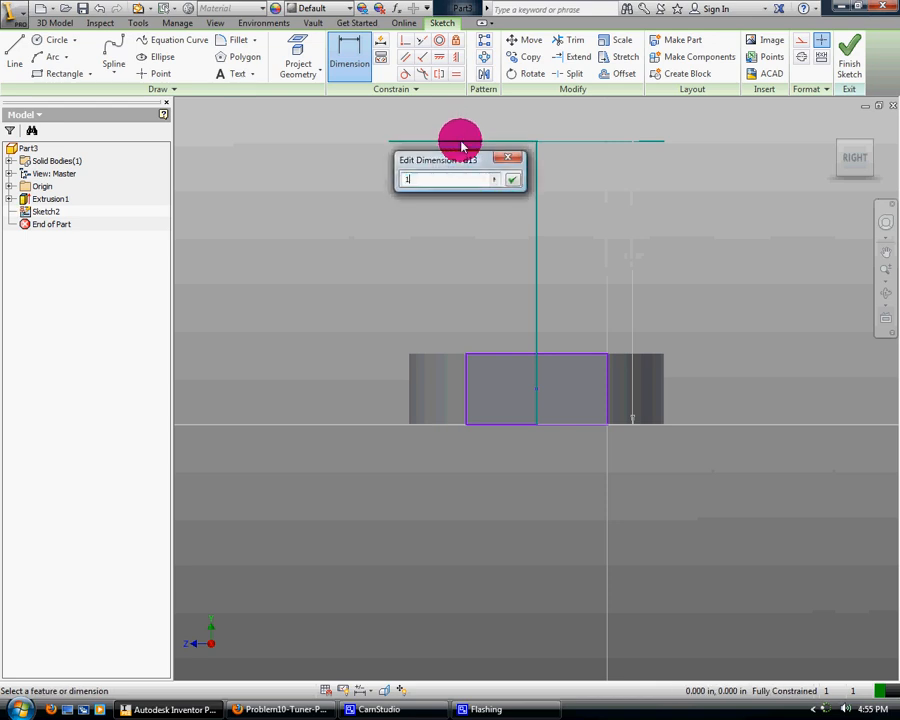
pyautogui.write(' 1/8')
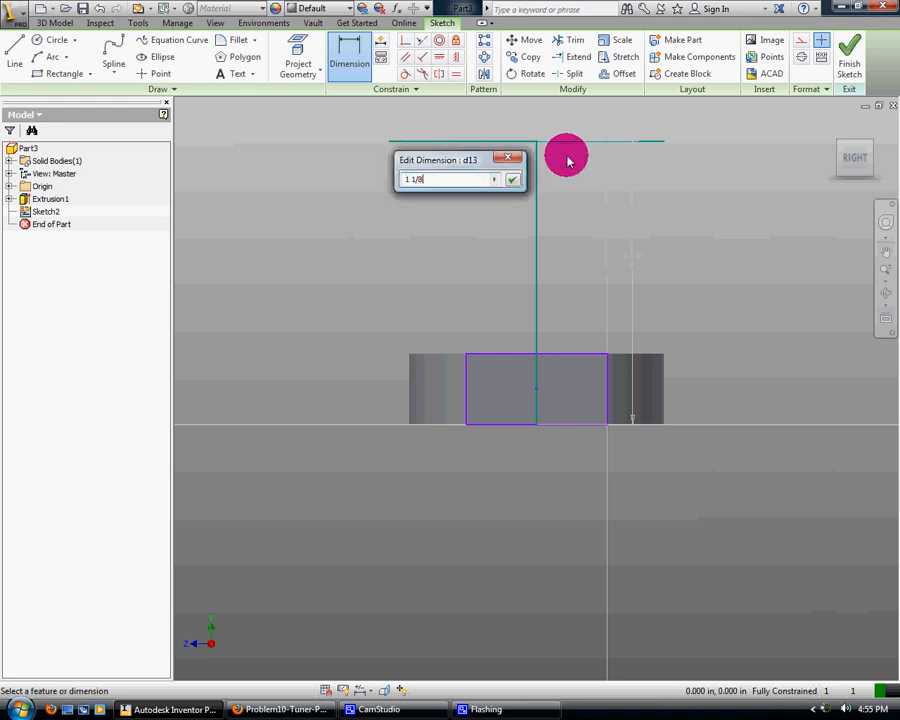
pyautogui.click(511, 179)
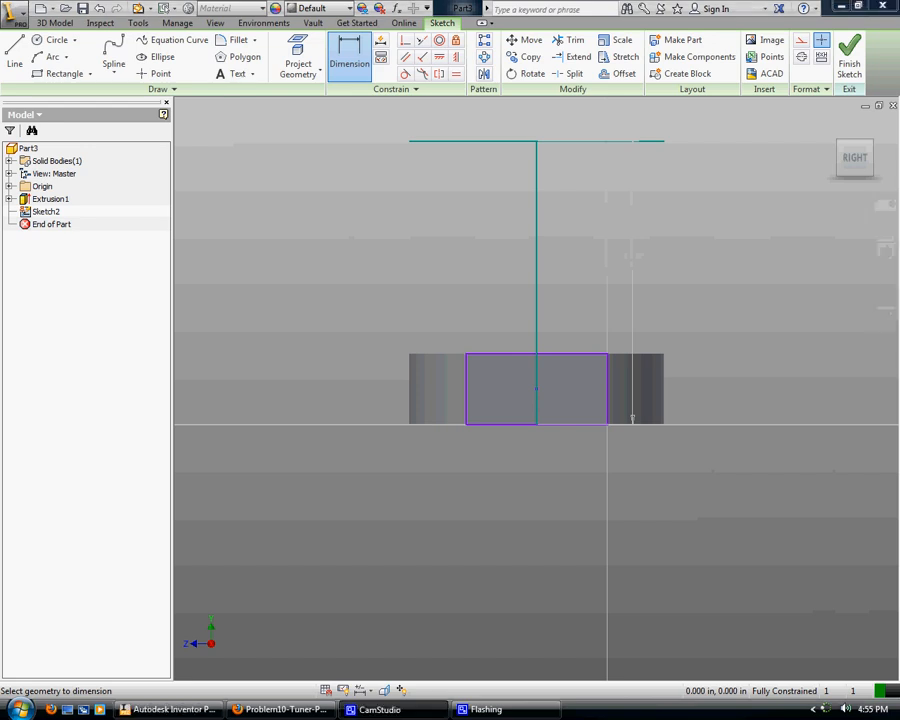
# Draw a 7/8 in diameter circle centred on each outer end of the horizontal lines.
pyautogui.click(40, 45)
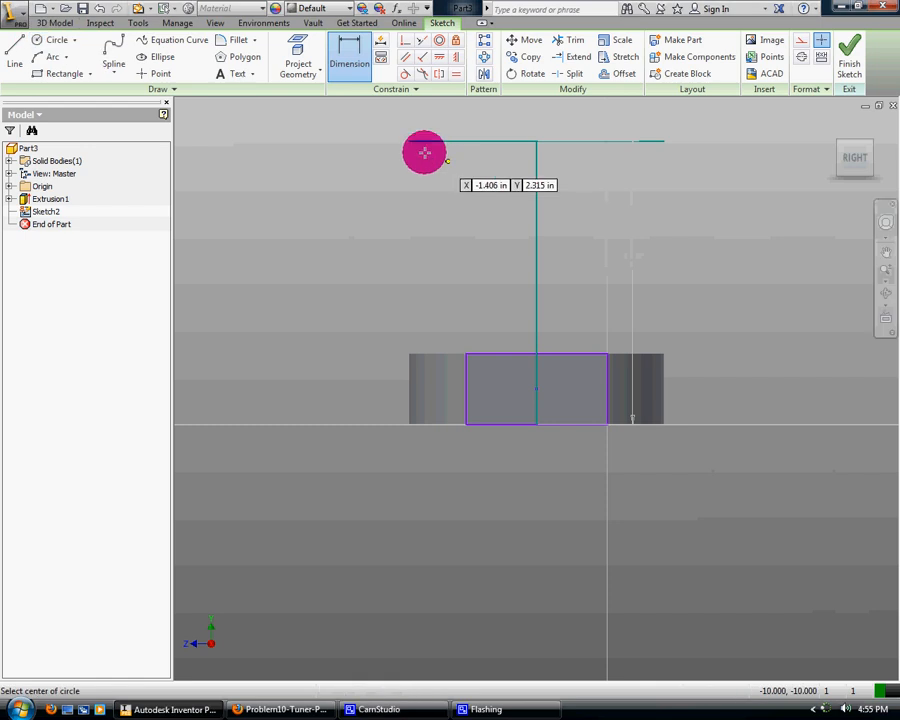
pyautogui.click(408, 142)
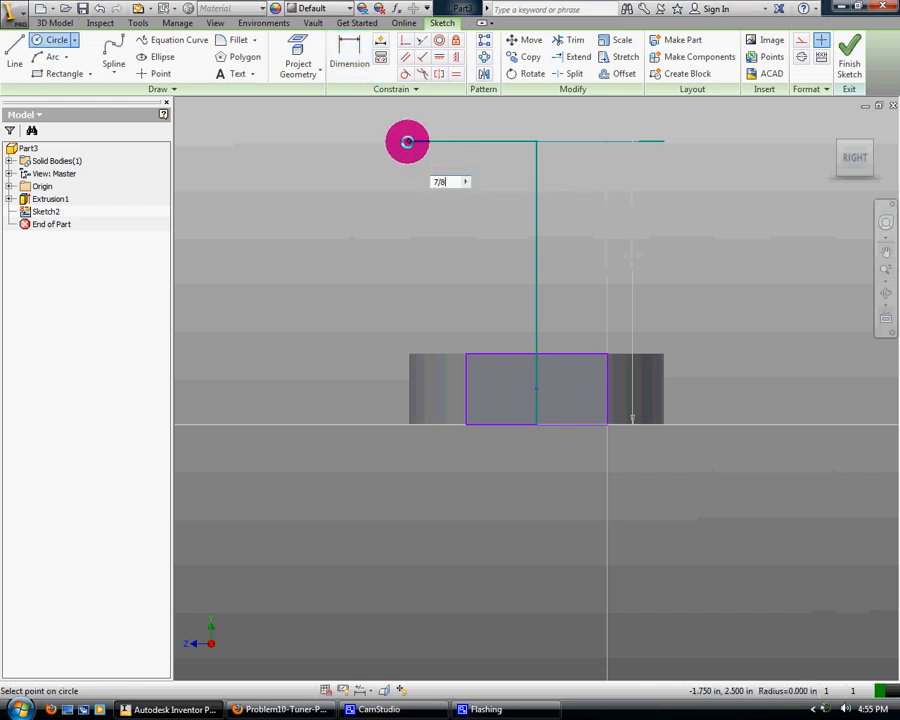
pyautogui.write('7/8')
pyautogui.press('Return')
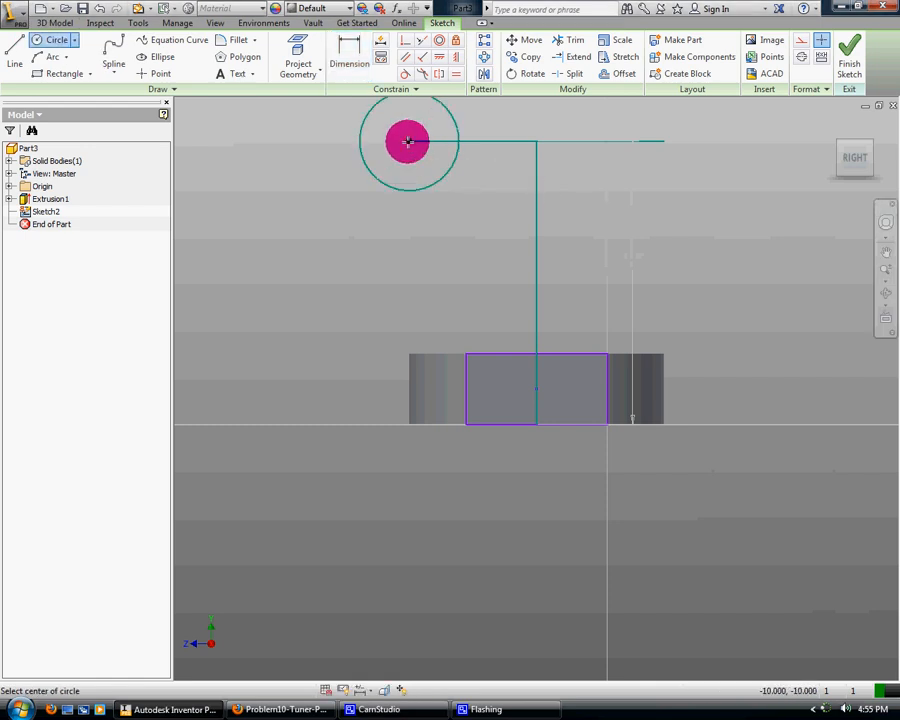
pyautogui.click(666, 143)
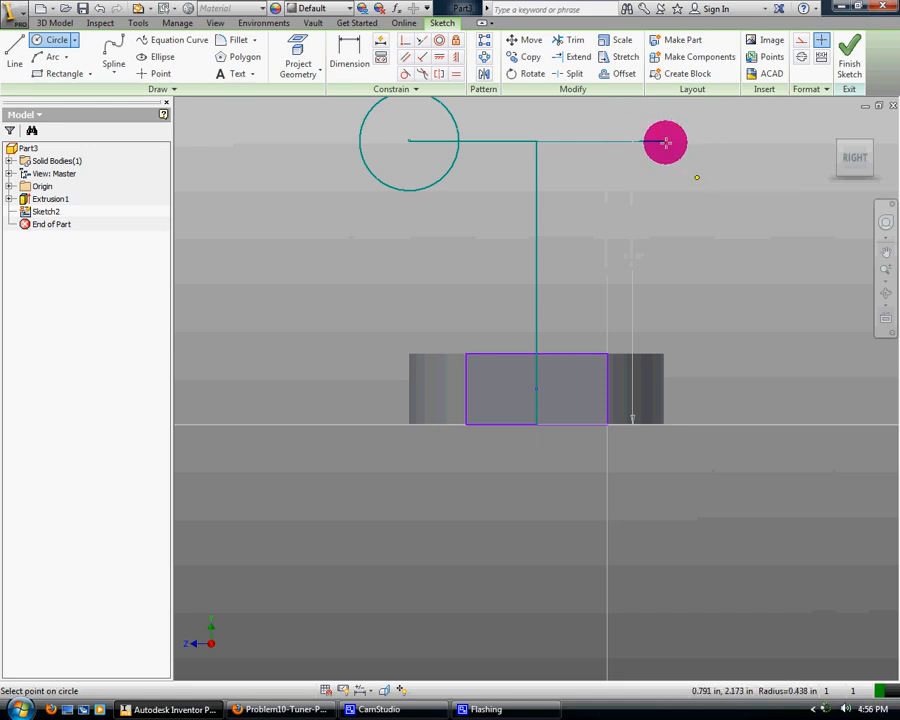
pyautogui.press('Return')
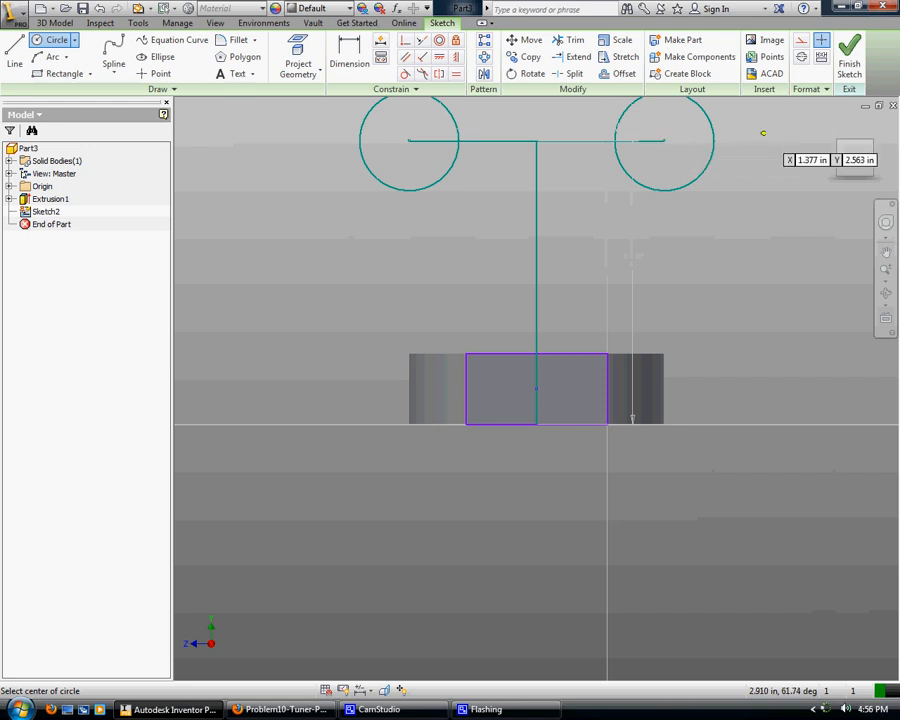
# Add a concentric 7/16 in diameter circle inside each of the two 7/8 in circles.
pyautogui.click(665, 141)
pyautogui.write('7/16')
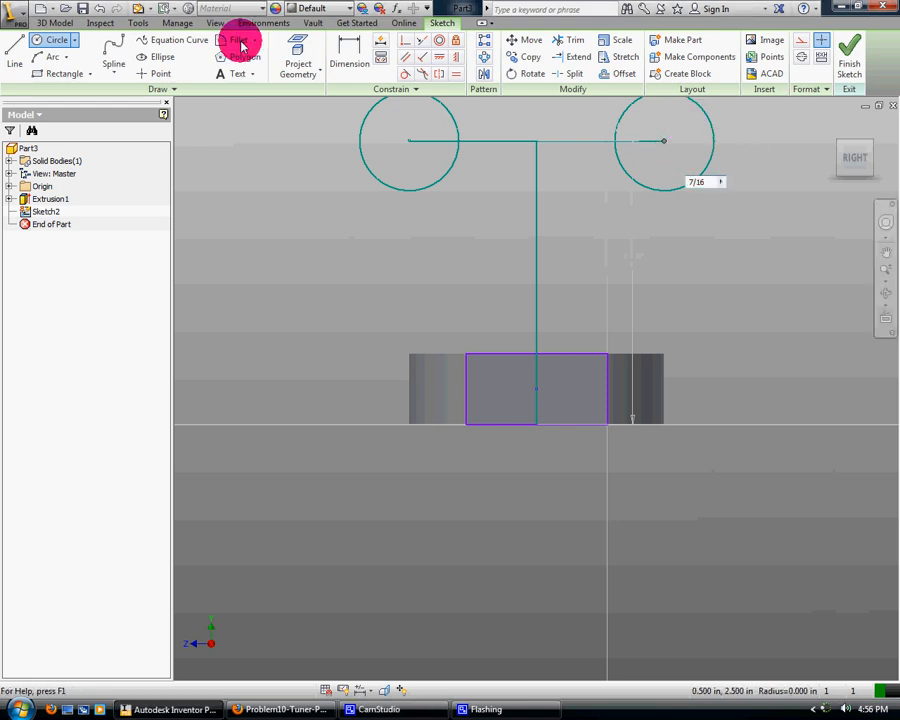
pyautogui.click(38, 40)
pyautogui.click(662, 142)
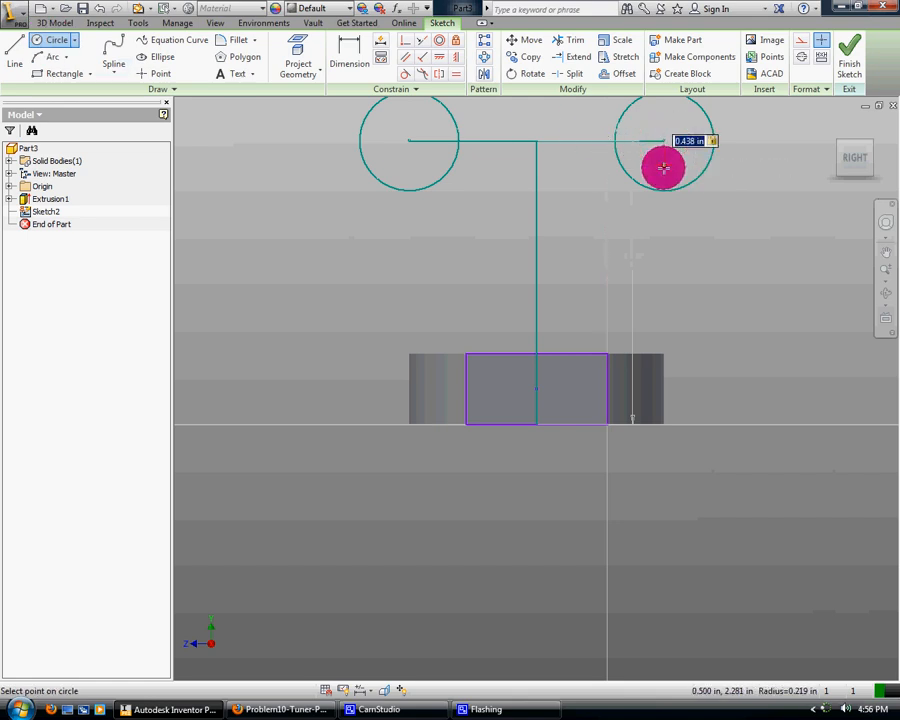
pyautogui.click(663, 168)
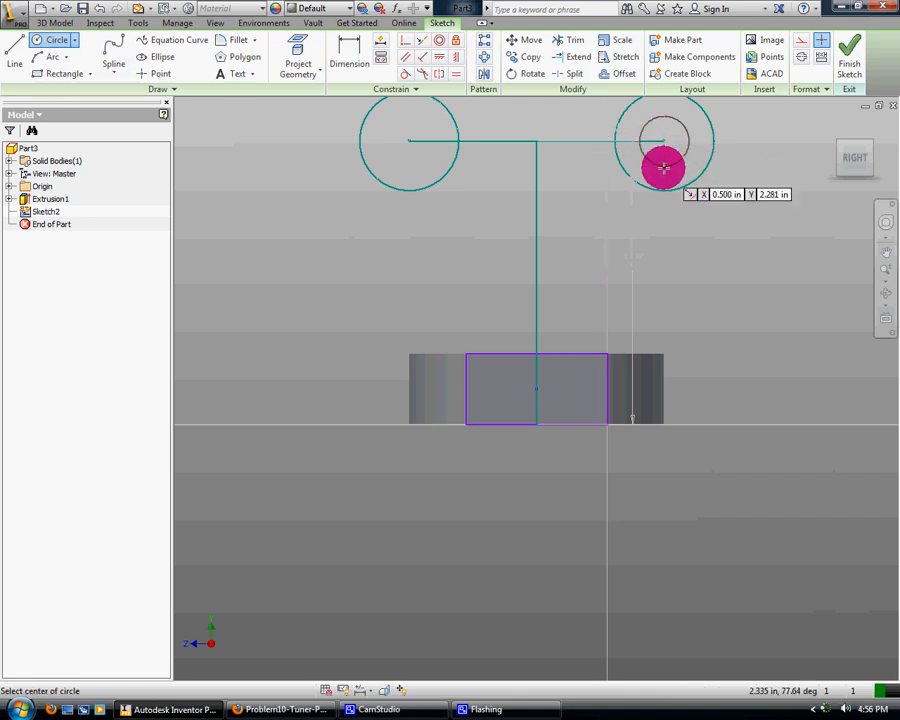
pyautogui.click(409, 141)
pyautogui.write('7/16')
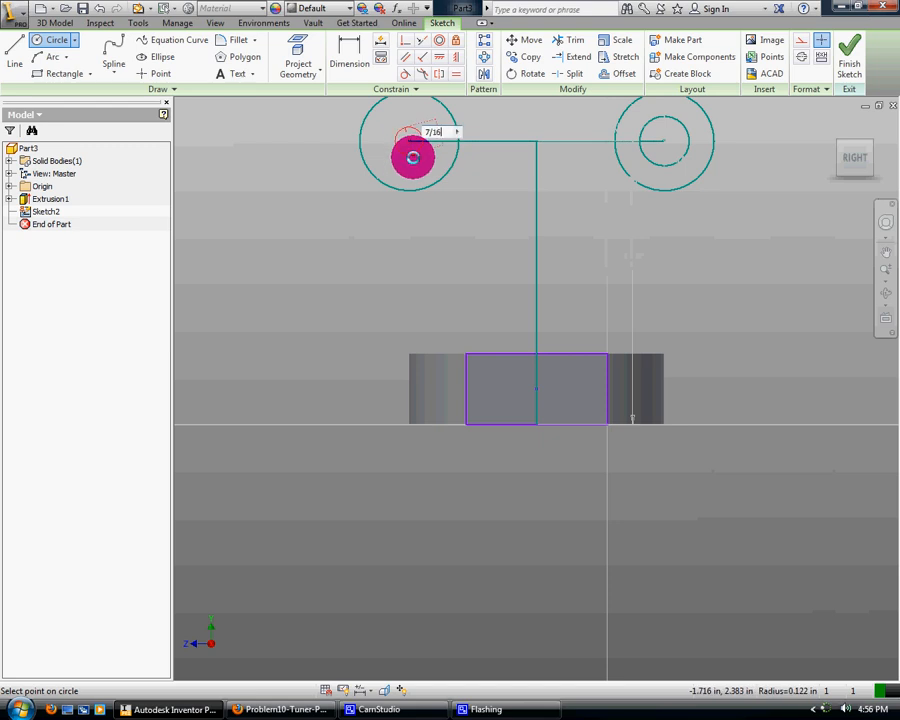
pyautogui.press('Return')
# Connect the top points of the two inner circles with a horizontal line.
pyautogui.click(22, 50)
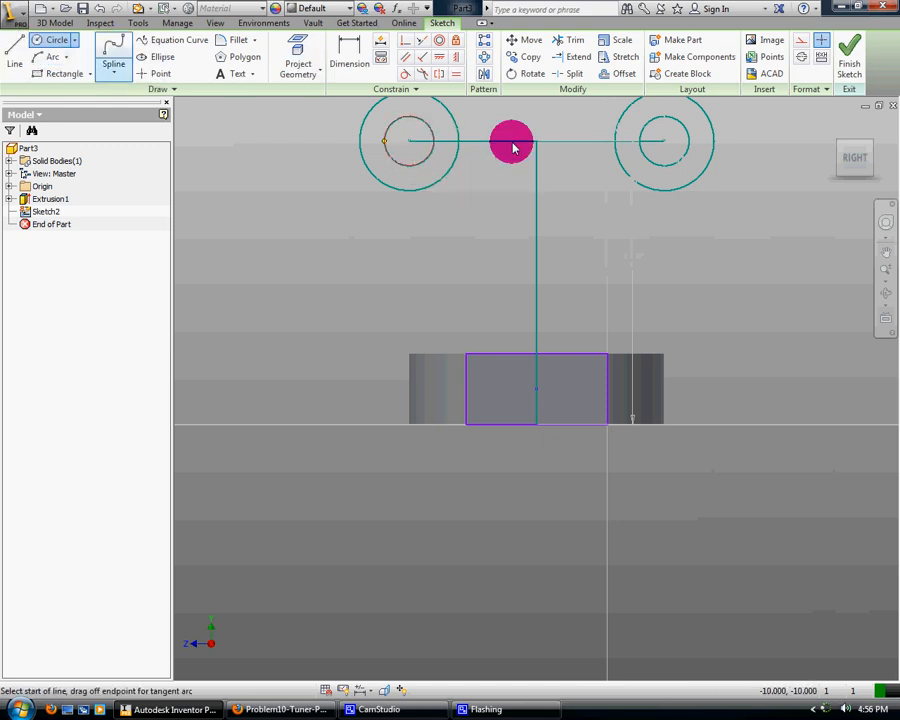
pyautogui.click(410, 117)
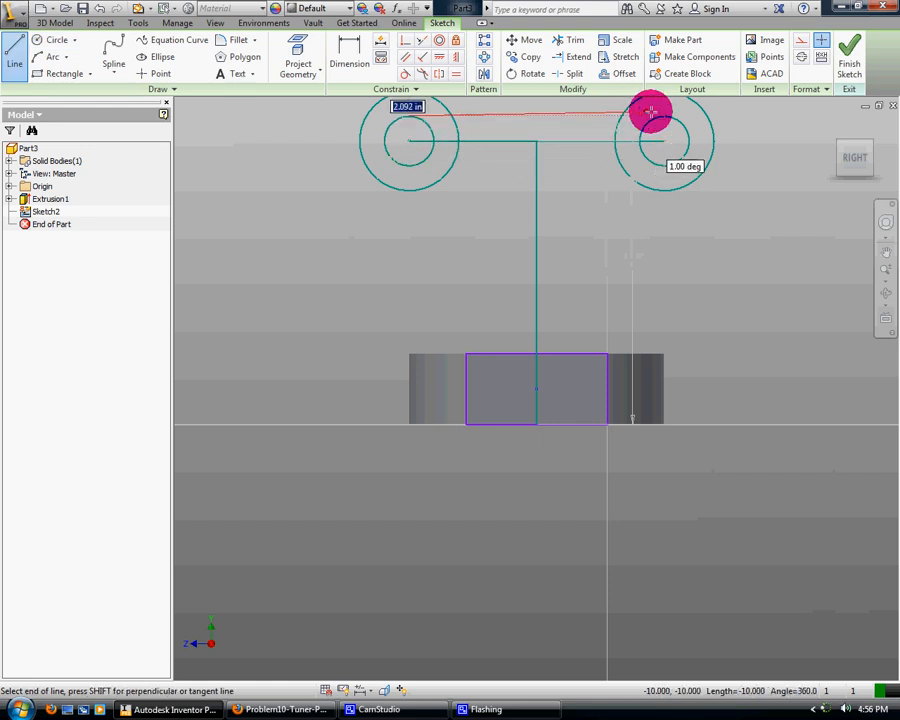
pyautogui.click(663, 117)
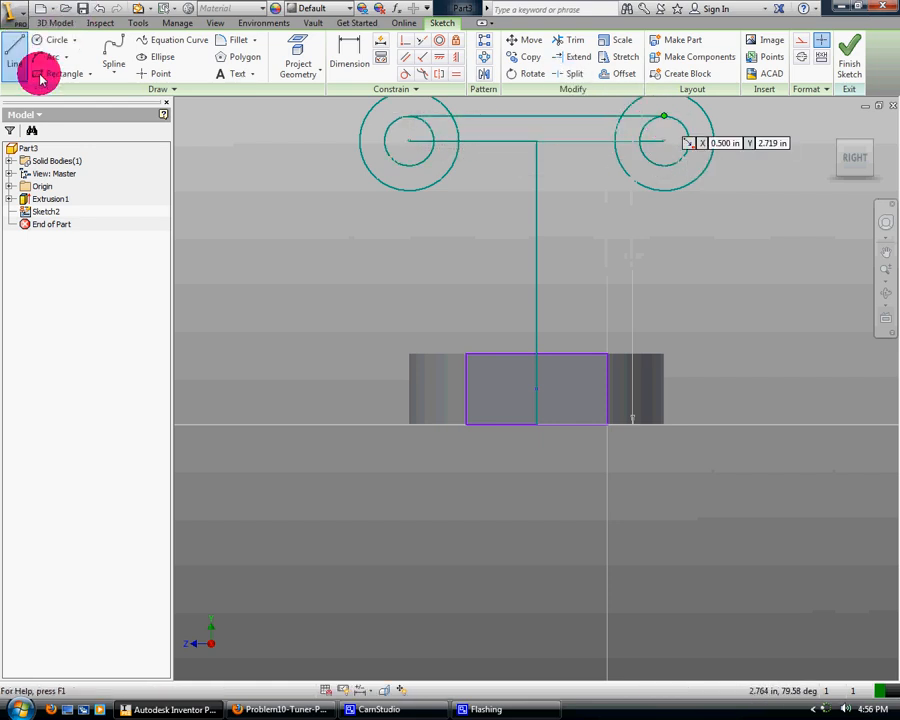
# Draw horizontal lines connecting the bottom points of the two inner circles and the bottom points of the two outer circles.
pyautogui.click(26, 66)
pyautogui.click(410, 164)
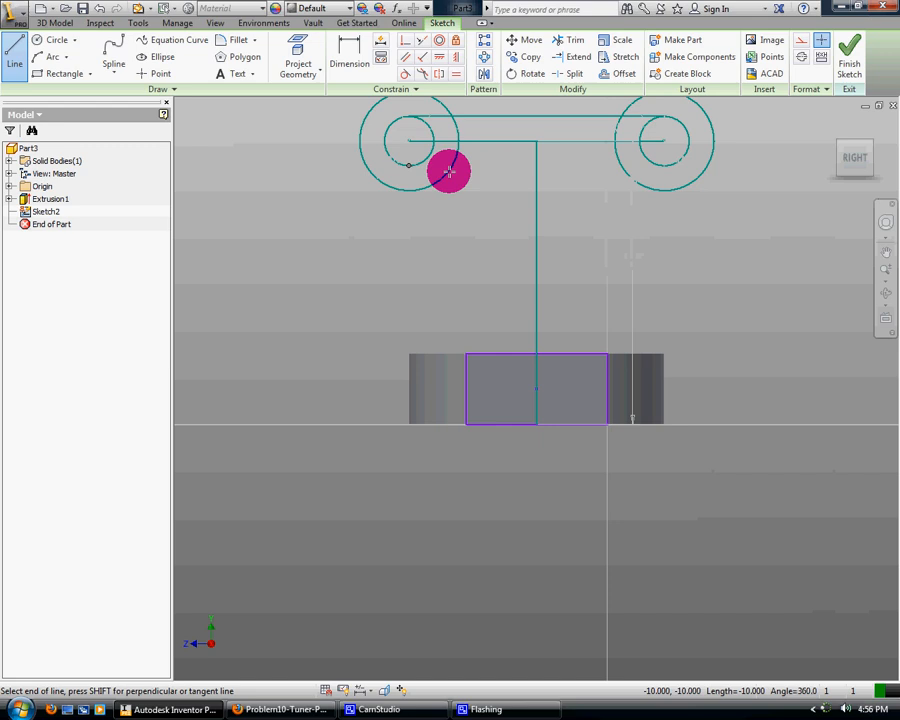
pyautogui.click(662, 167)
pyautogui.click(20, 56)
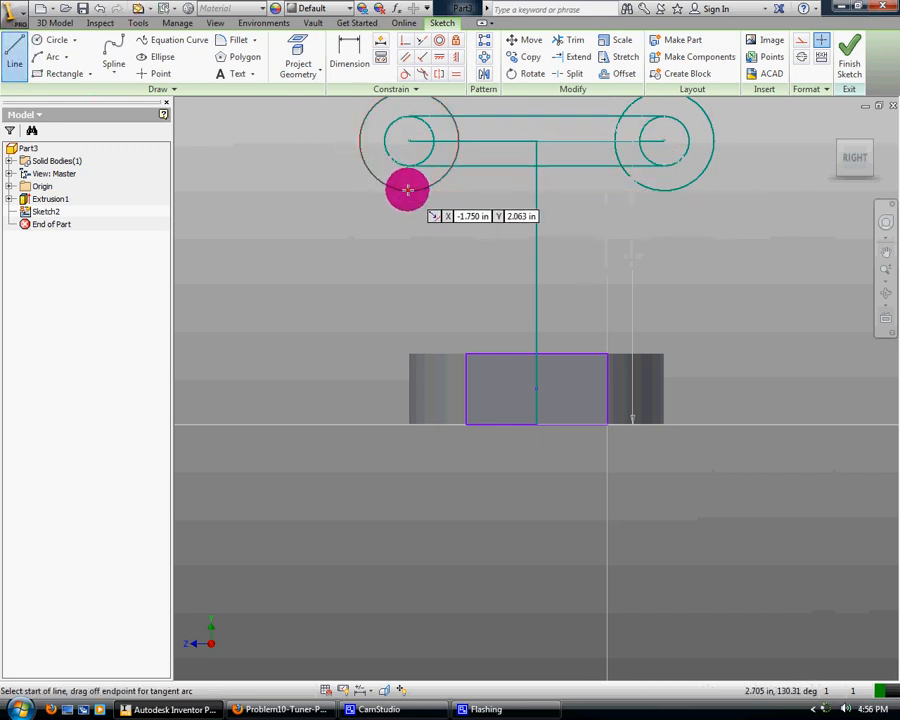
pyautogui.click(409, 186)
pyautogui.click(668, 190)
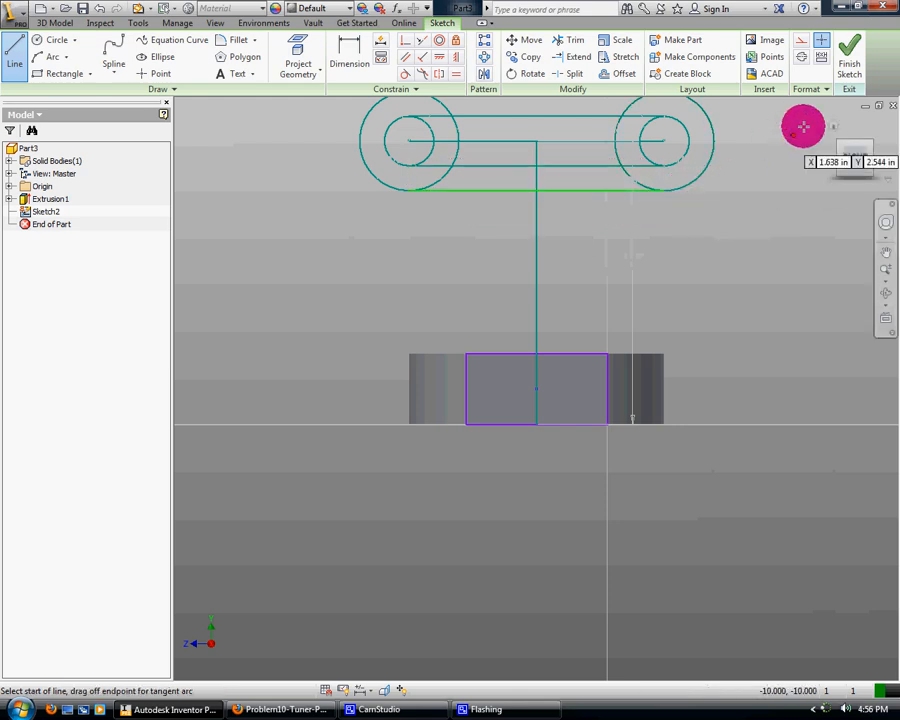
# Connect the top points of the two outer circles with a horizontal line.
pyautogui.click(886, 248)
pyautogui.moveTo(655, 237); pyautogui.dragTo(637, 292)
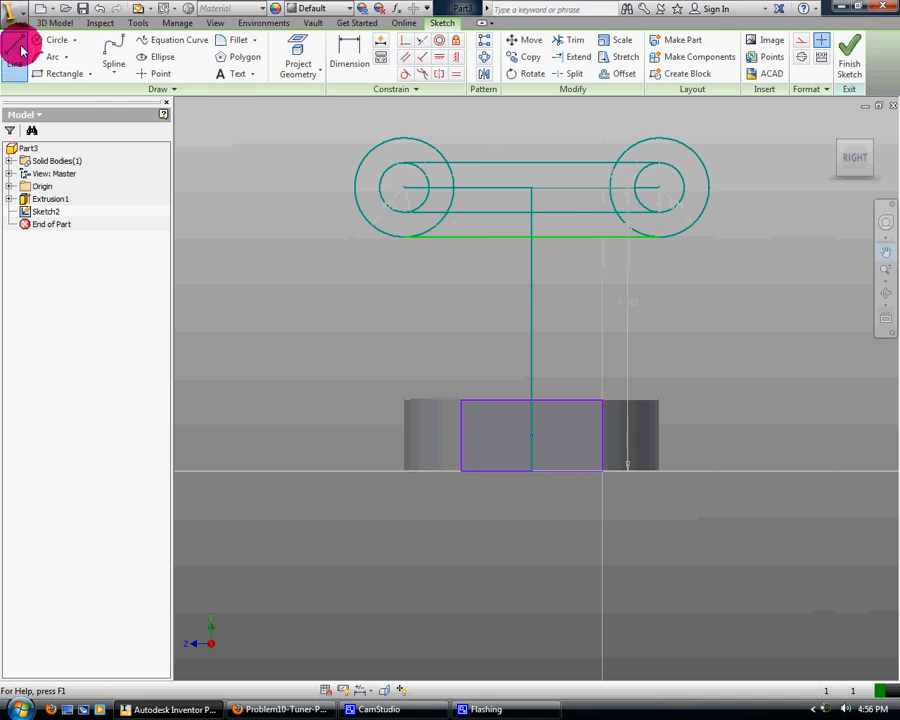
pyautogui.click(15, 50)
pyautogui.click(407, 137)
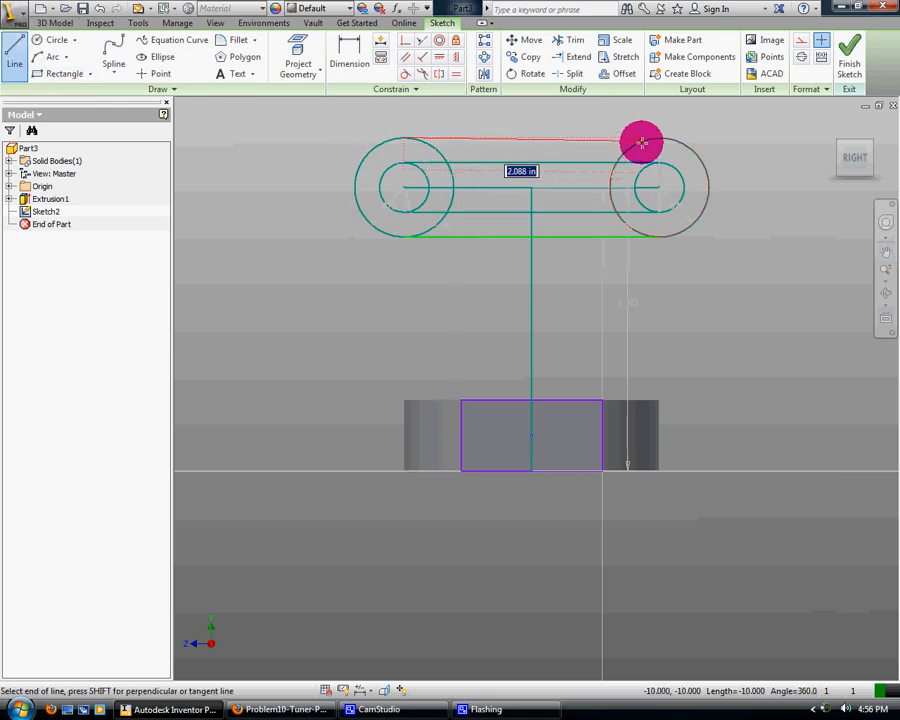
pyautogui.click(640, 139)
# Trim the inward-facing halves of all four circles to leave two nested slot outlines.
pyautogui.click(567, 42)
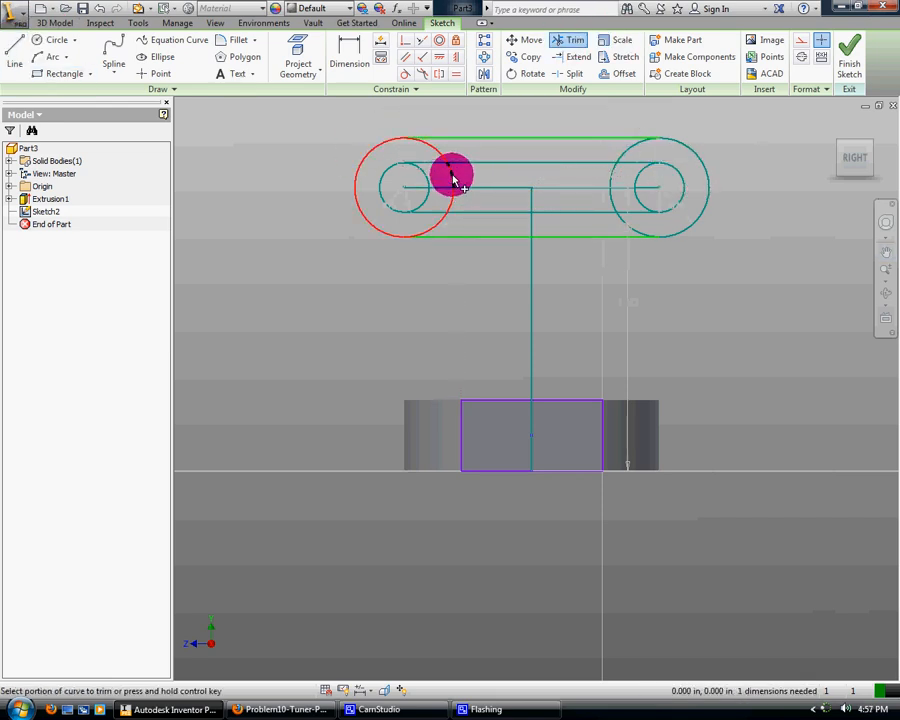
pyautogui.click(430, 204)
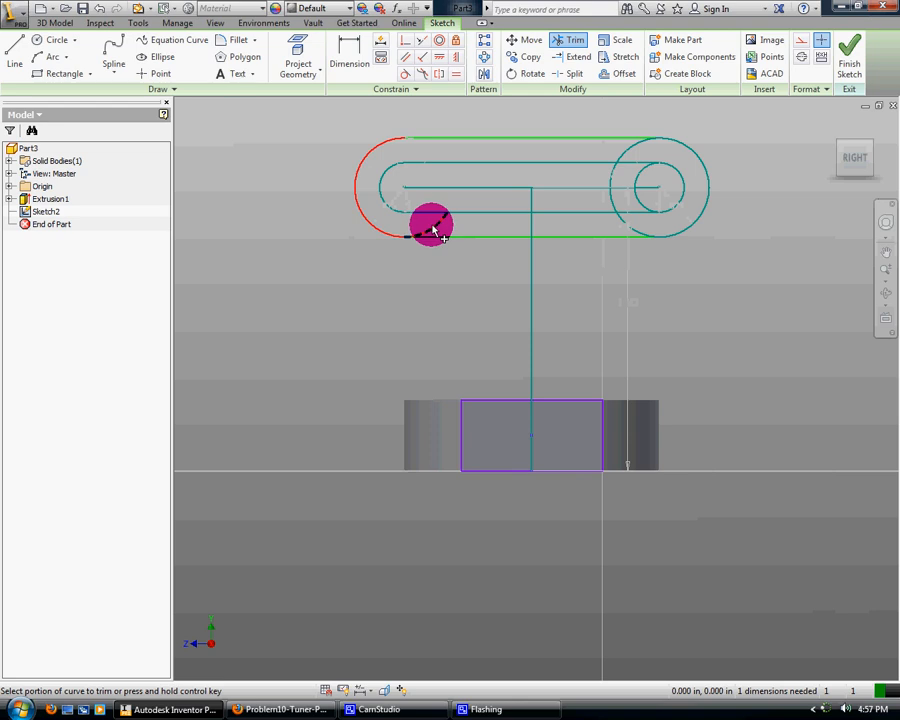
pyautogui.moveTo(433, 229)
pyautogui.mouseDown()
pyautogui.moveTo(647, 237)
pyautogui.moveTo(633, 231)
pyautogui.moveTo(611, 183)
pyautogui.moveTo(628, 158)
pyautogui.moveTo(641, 229)
pyautogui.mouseUp()
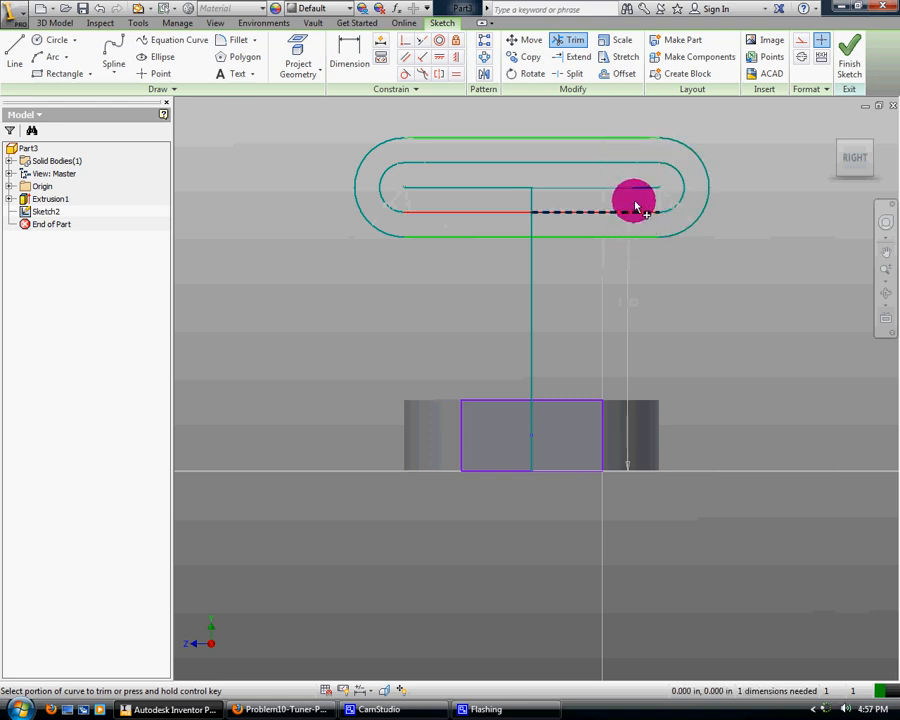
pyautogui.rightClick(487, 290)
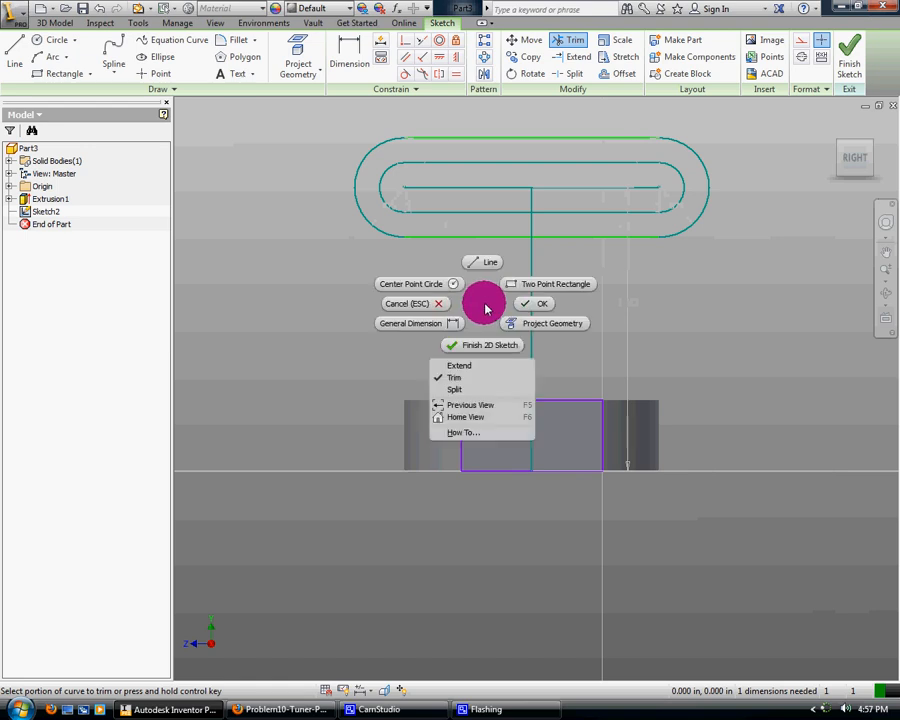
pyautogui.click(442, 305)
# Draw vertical lines from both bottom corners of the stem's end face up past the outer slot's lower edge.
pyautogui.press('l')
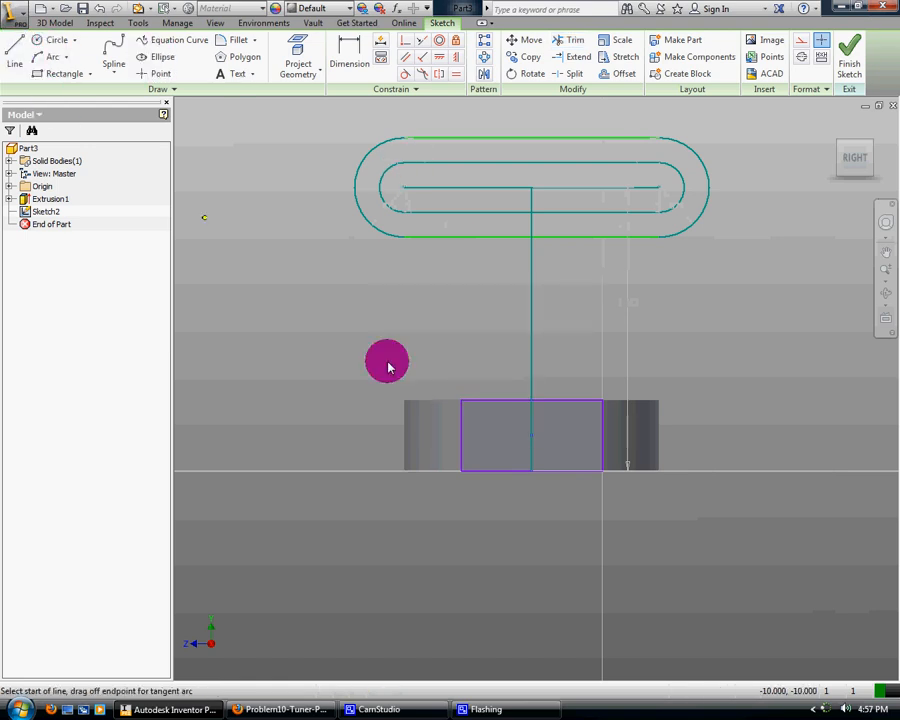
pyautogui.click(460, 471)
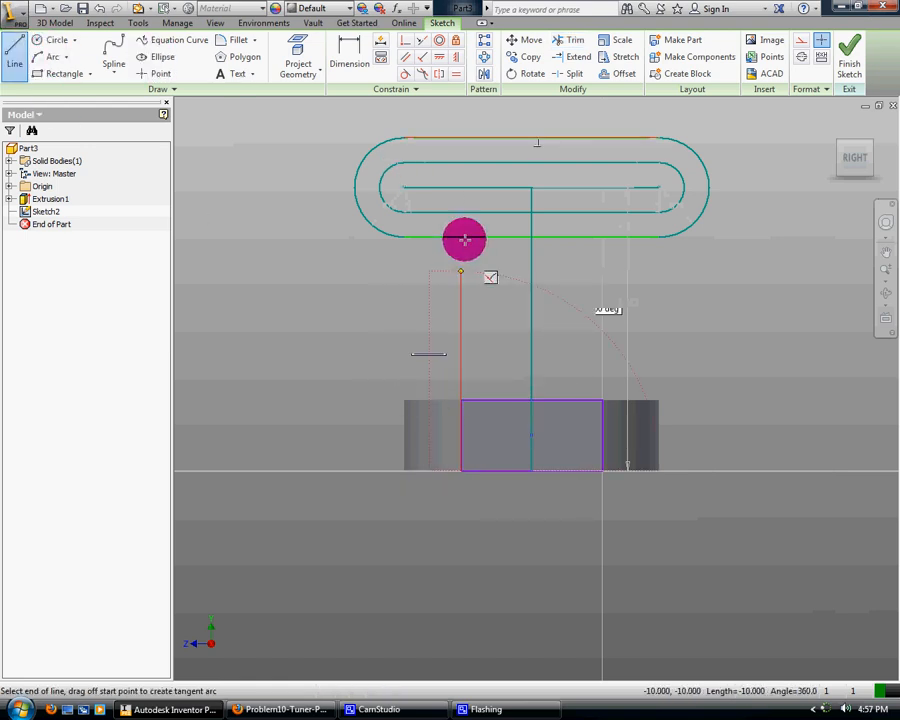
pyautogui.click(458, 225)
pyautogui.click(15, 45)
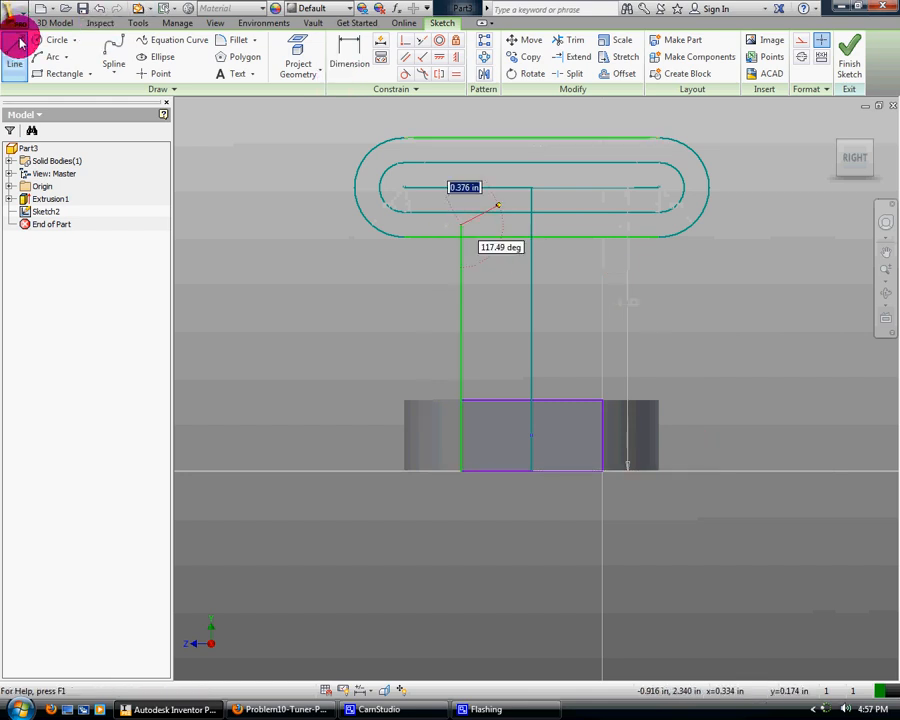
pyautogui.click(602, 470)
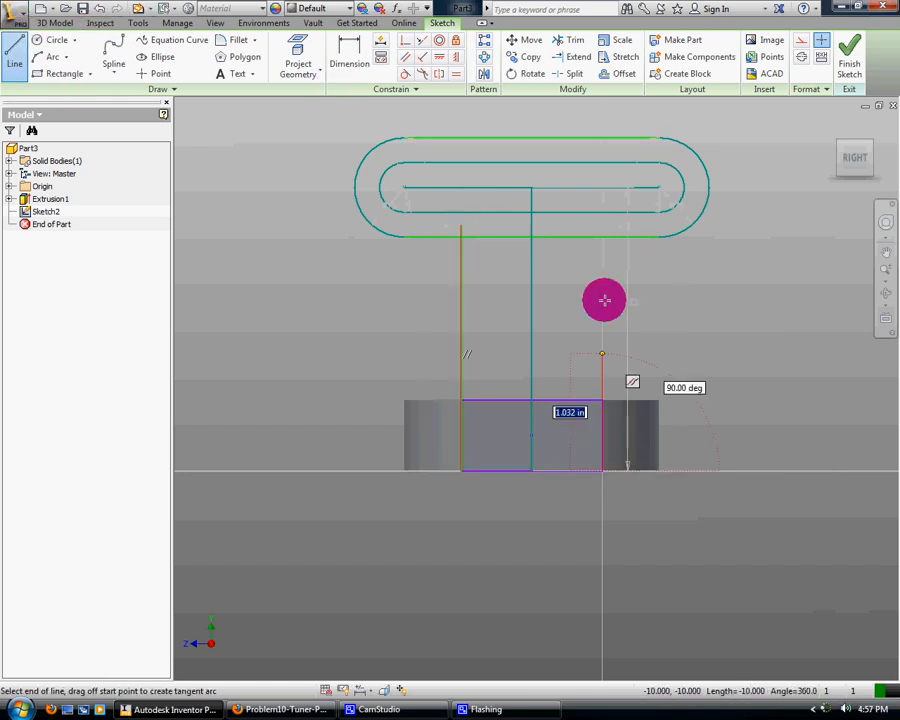
pyautogui.click(601, 224)
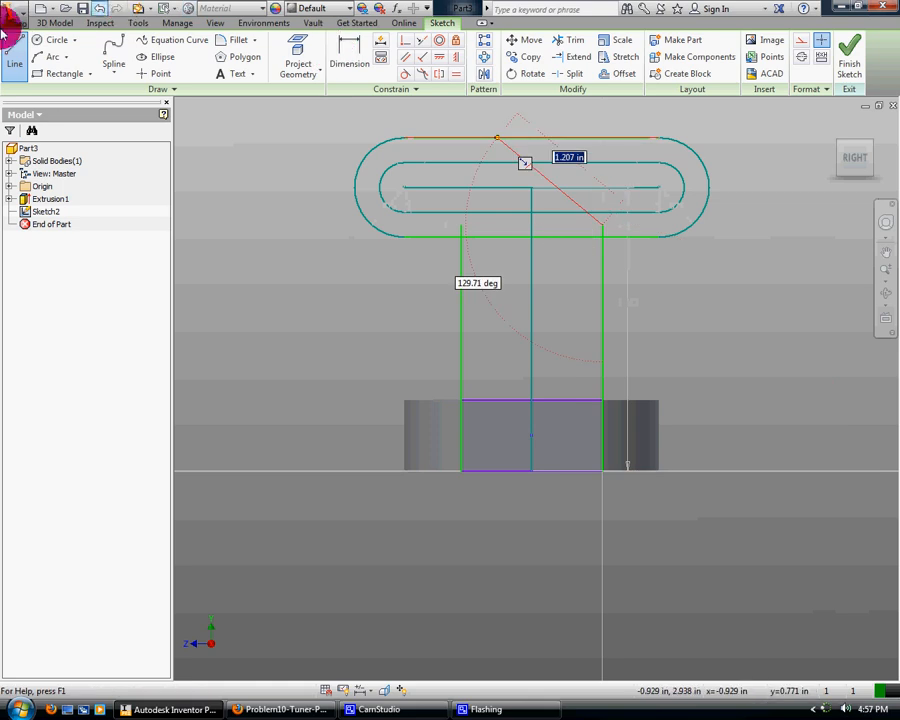
# Close the upright's base with a horizontal line between the bottom corners of the stem's end face.
pyautogui.click(15, 42)
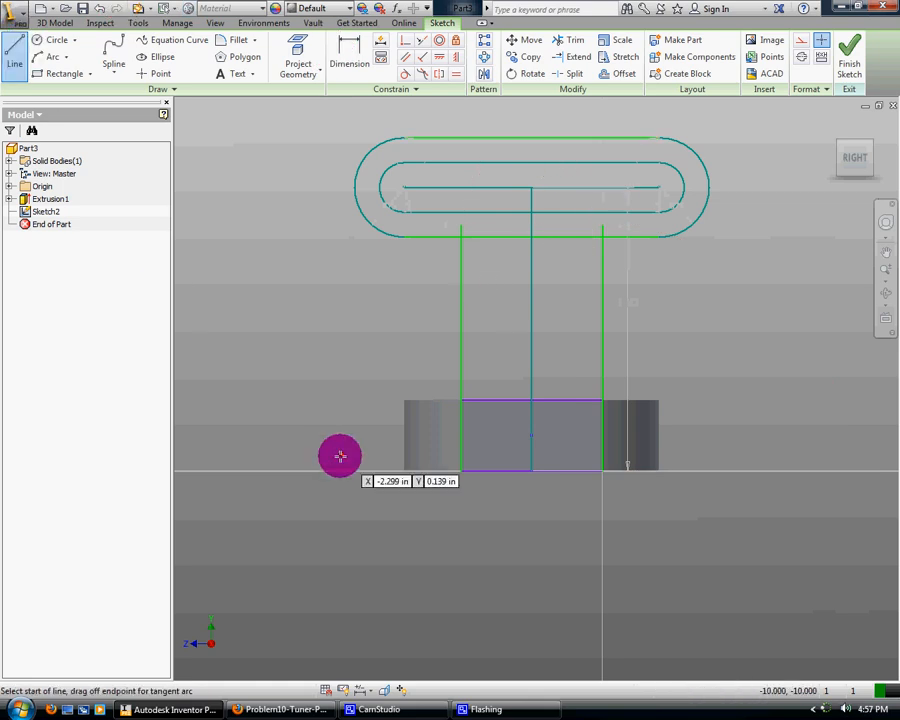
pyautogui.click(460, 470)
pyautogui.click(602, 470)
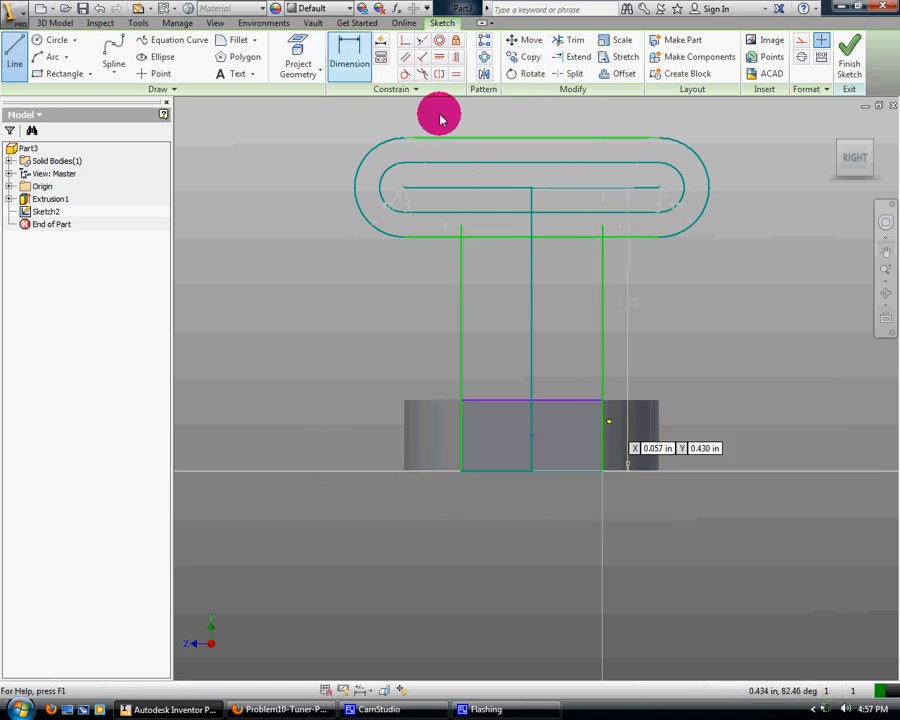
# Trim the vertical line ends above the outer slot's lower edge and the part of that edge between them.
pyautogui.click(575, 40)
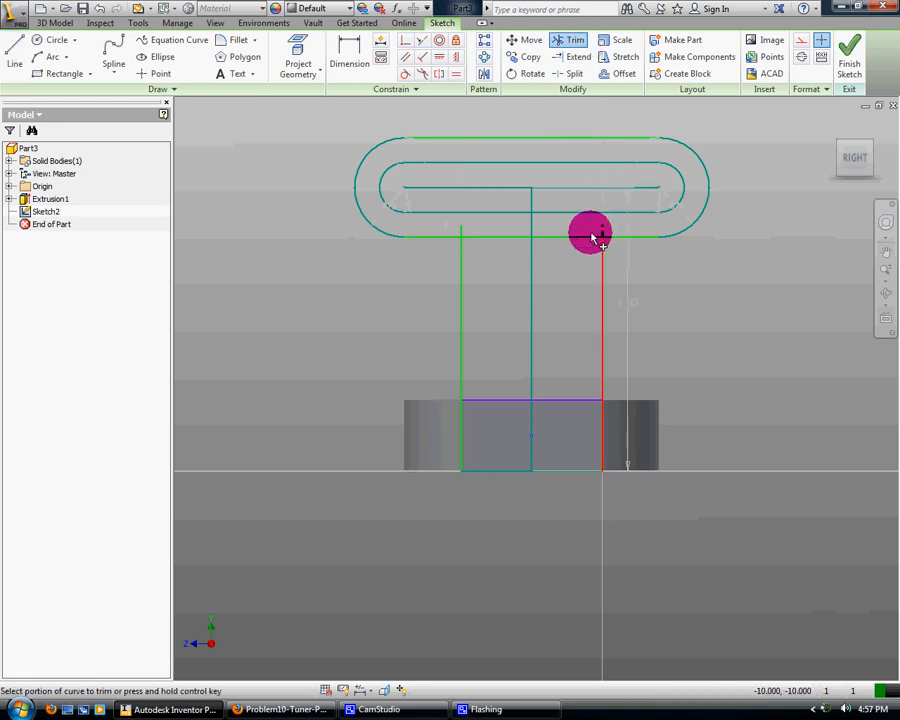
pyautogui.click(531, 246)
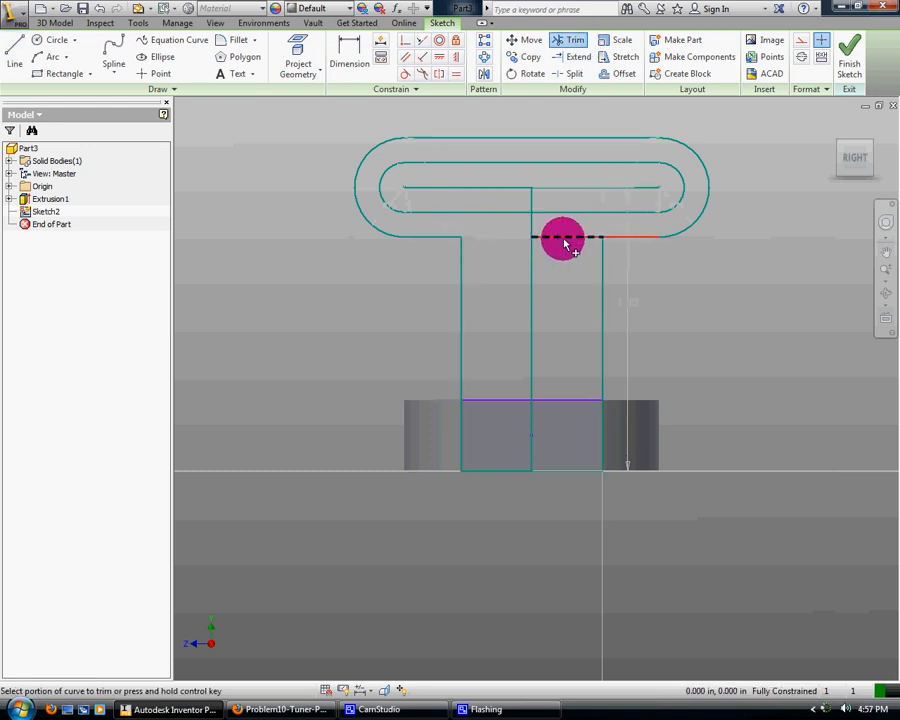
pyautogui.click(568, 242)
pyautogui.rightClick(566, 288)
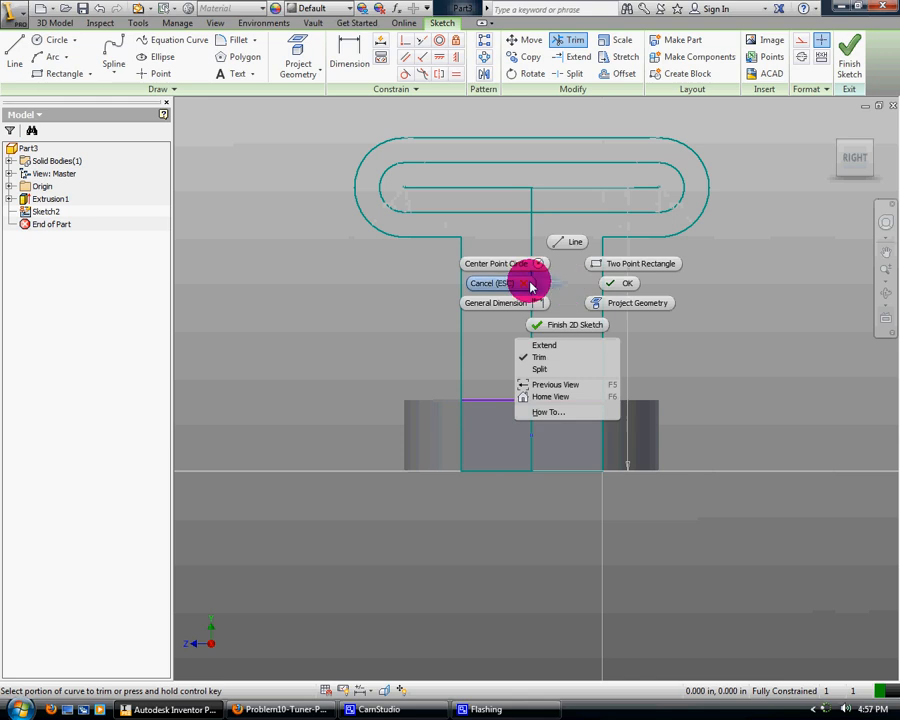
pyautogui.click(534, 283)
# Delete the central vertical line and both horizontal layout lines through the slot's centre.
pyautogui.rightClick(534, 283)
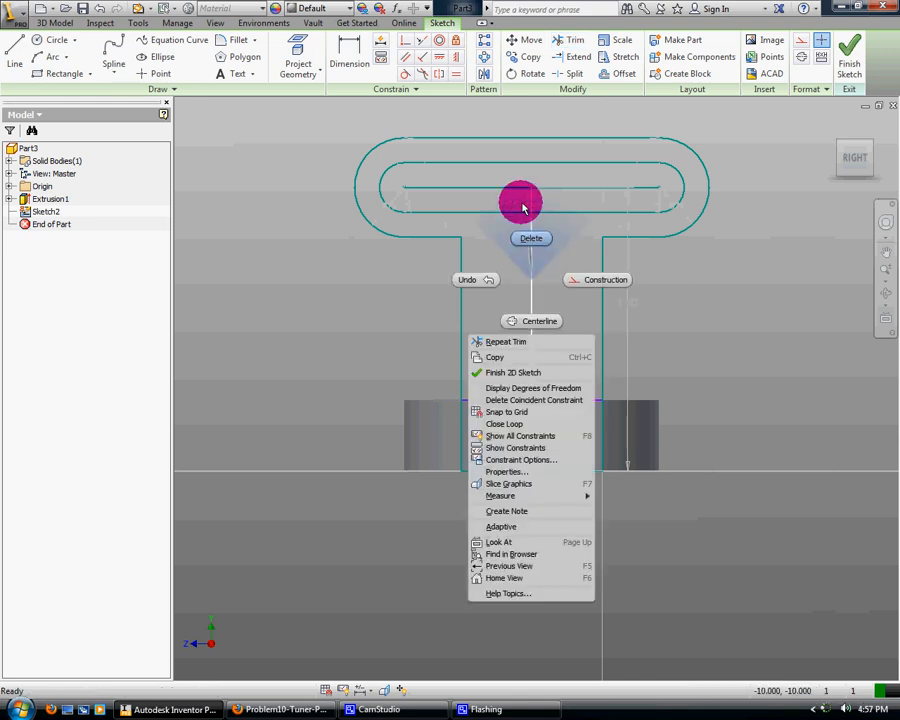
pyautogui.click(521, 201)
pyautogui.rightClick(523, 189)
pyautogui.click(526, 150)
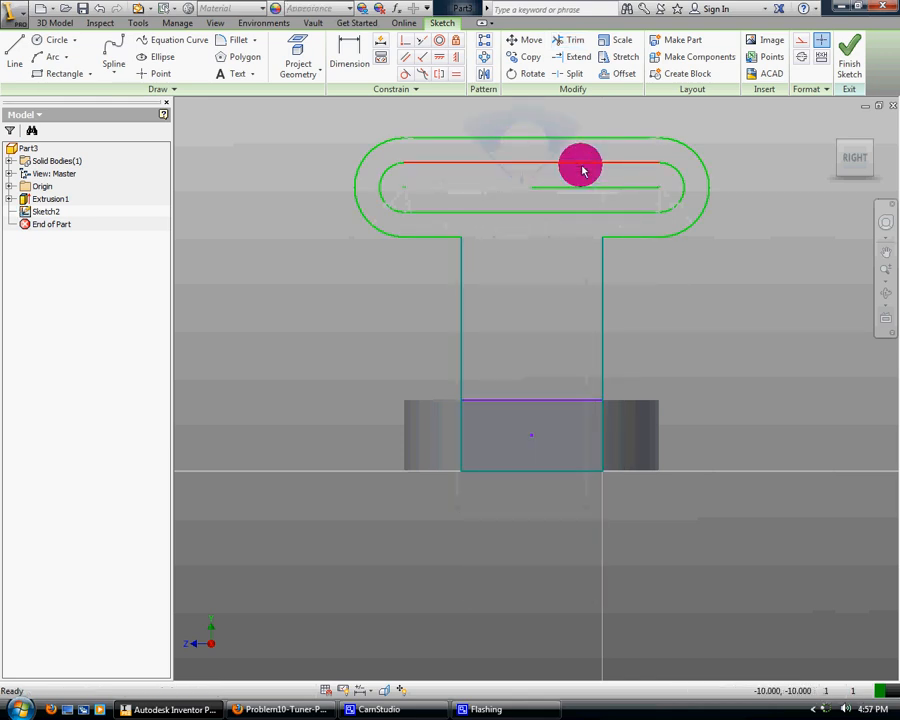
pyautogui.rightClick(576, 187)
pyautogui.click(576, 150)
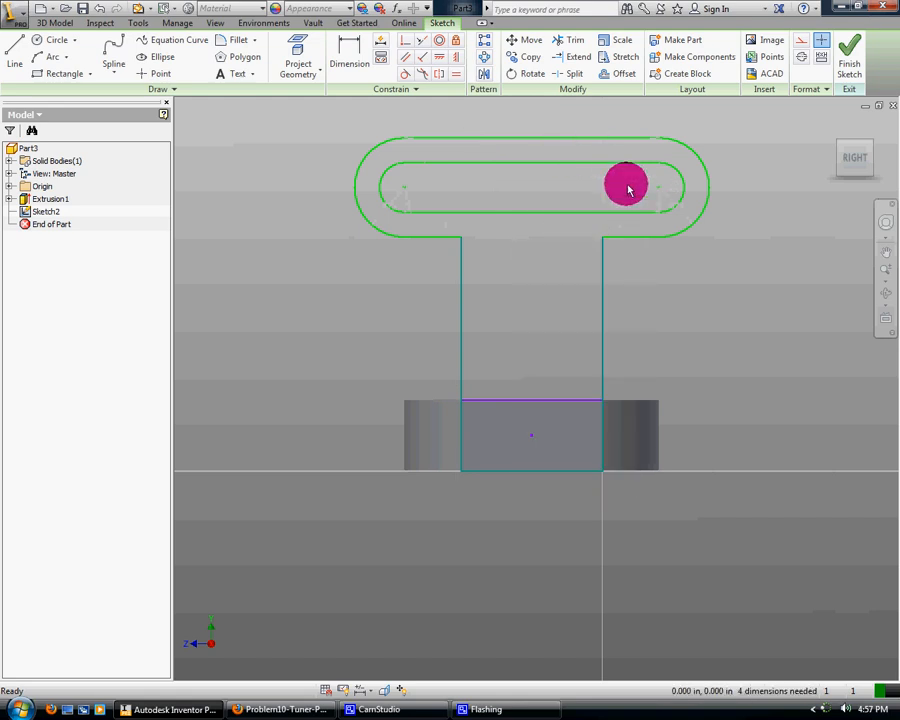
# Delete the diameter dimensions of both inner slot arcs and of the left outer arc.
pyautogui.rightClick(641, 226)
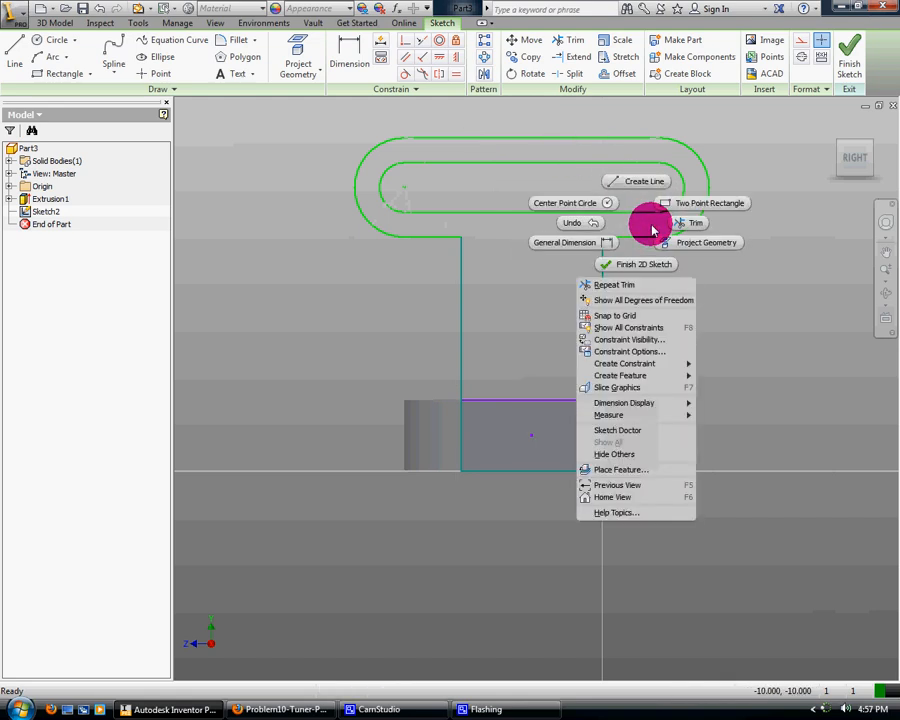
pyautogui.click(592, 222)
pyautogui.rightClick(660, 205)
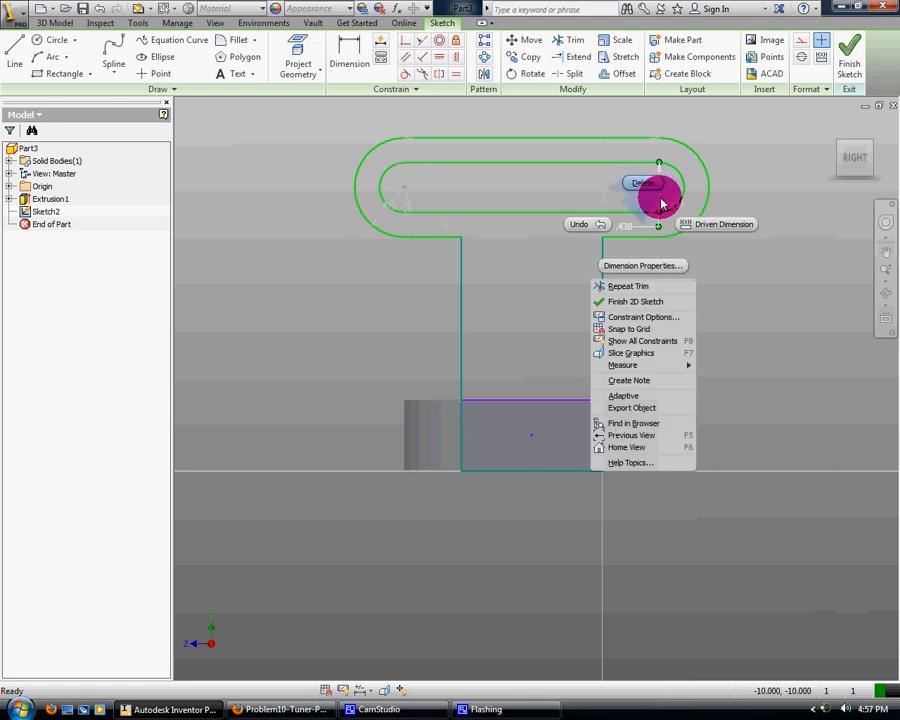
pyautogui.click(644, 183)
pyautogui.rightClick(434, 193)
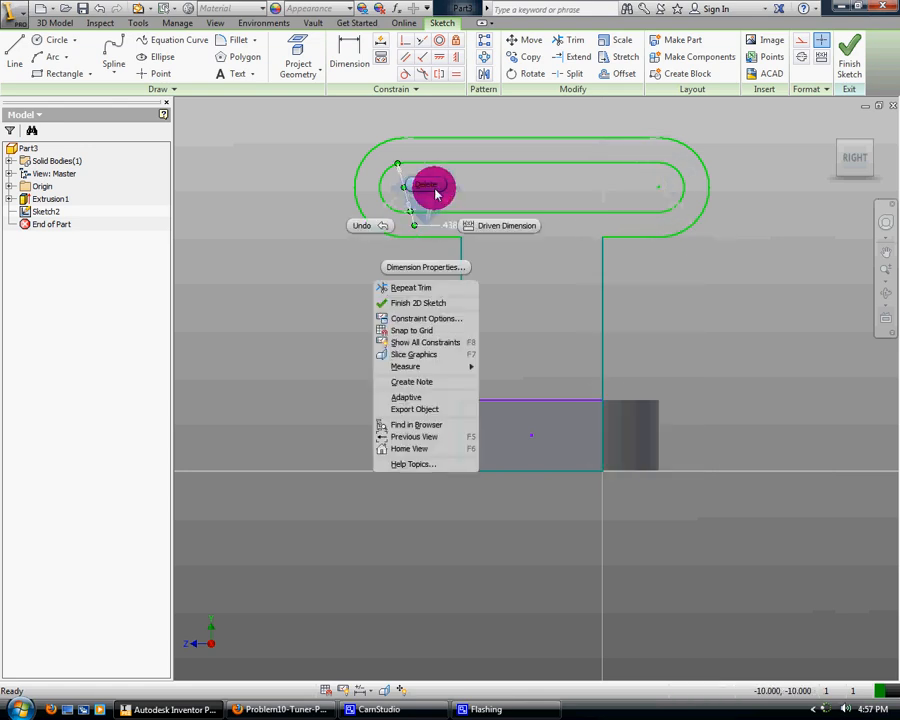
pyautogui.click(434, 190)
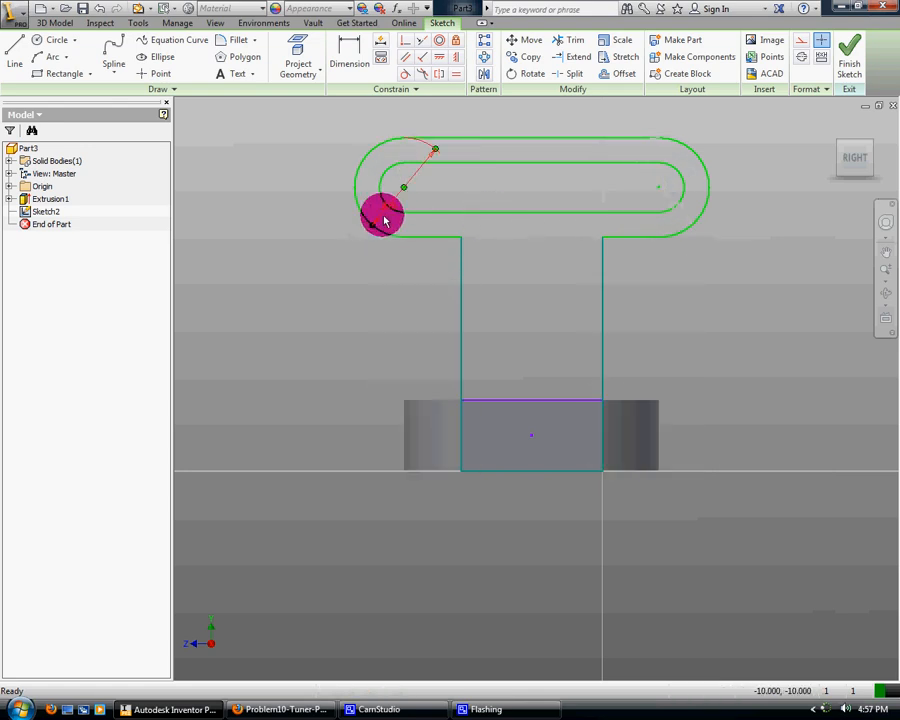
pyautogui.rightClick(384, 218)
pyautogui.click(388, 178)
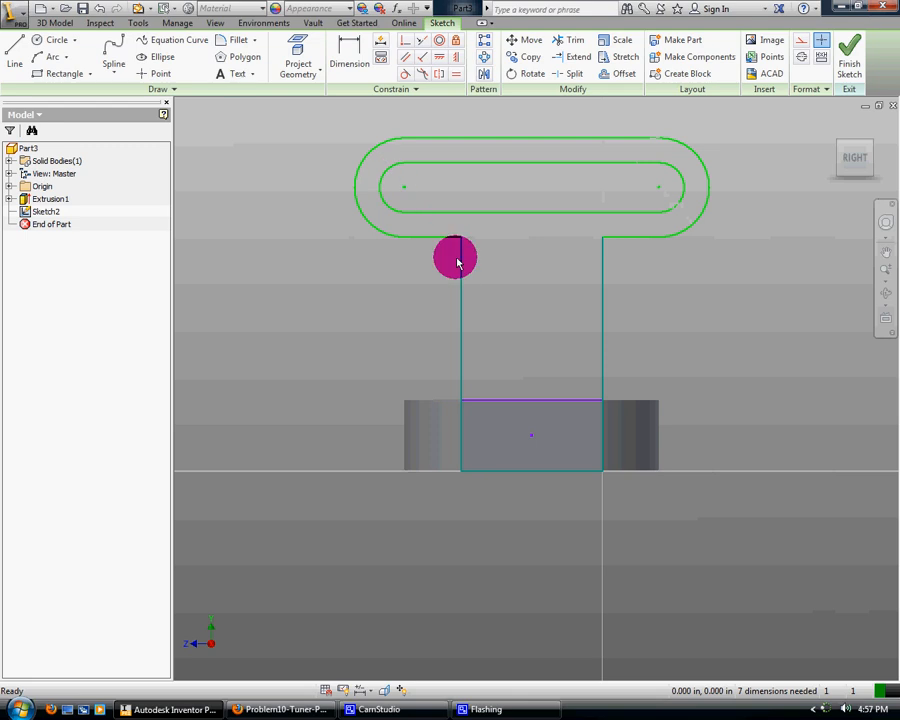
# Fillet both corners where the upright meets the outer slot with a 1/2 in radius.
pyautogui.click(237, 38)
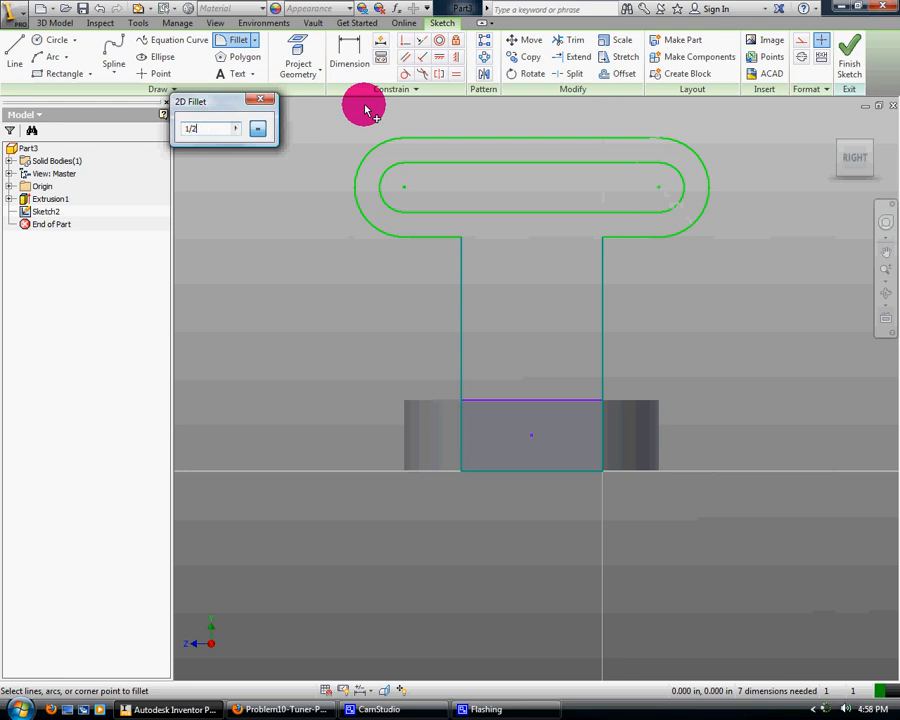
pyautogui.press('Escape')
pyautogui.click(231, 40)
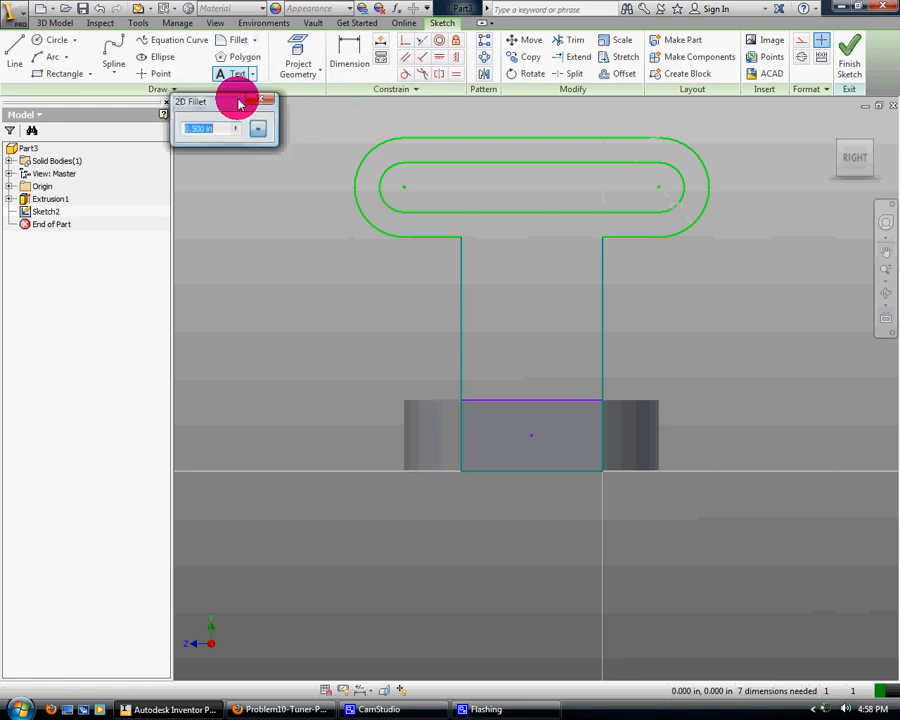
pyautogui.click(425, 241)
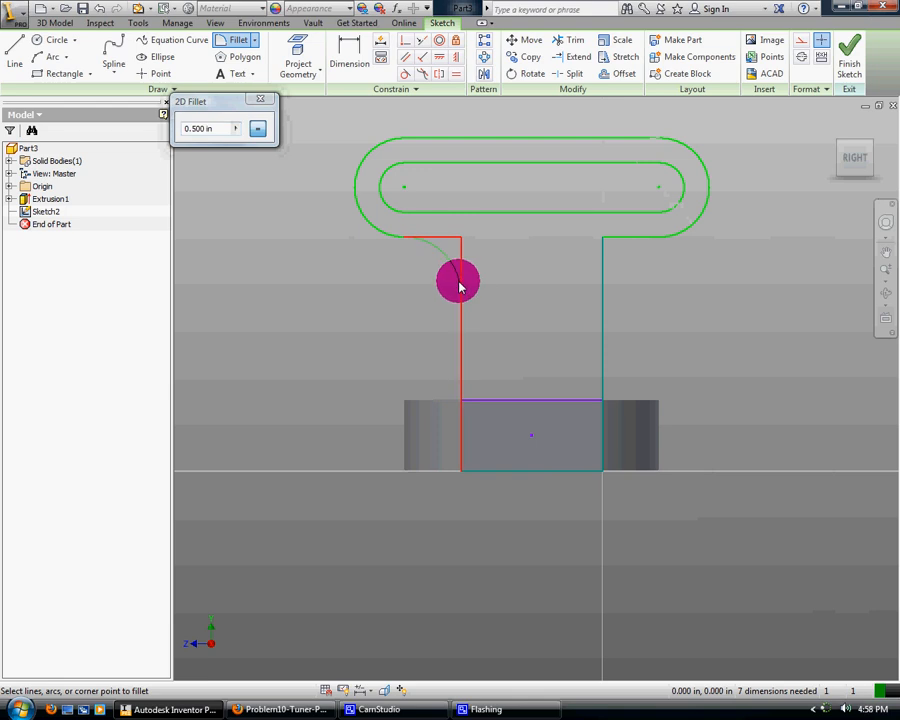
pyautogui.click(460, 283)
pyautogui.click(601, 277)
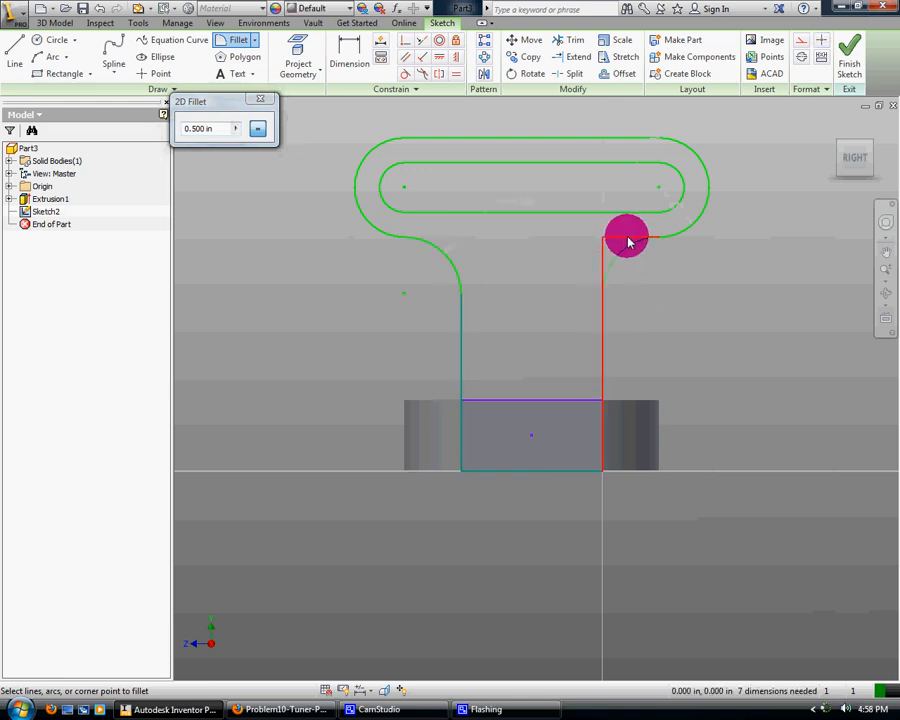
pyautogui.click(628, 238)
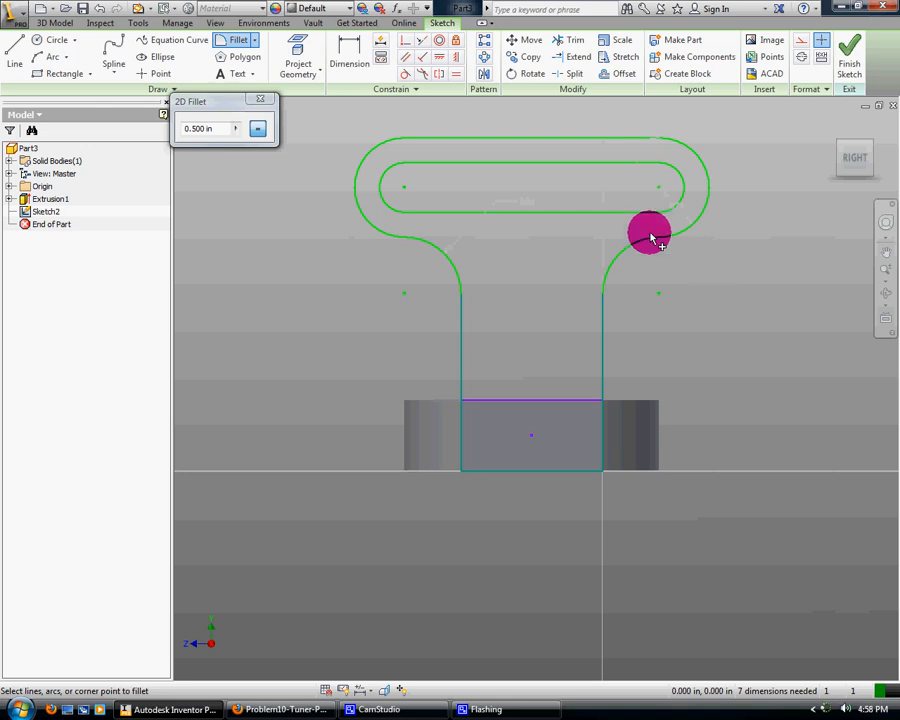
pyautogui.click(259, 99)
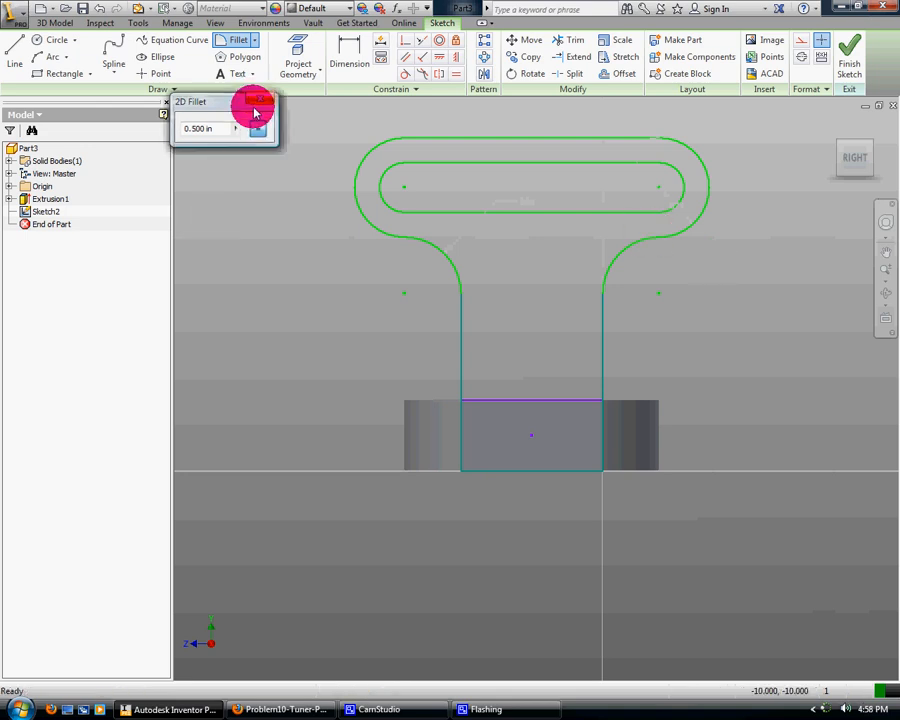
# Finish the sketch and extrude the slotted upright profile together with the stem end region outward by 5/8 in.
pyautogui.click(857, 62)
pyautogui.click(116, 45)
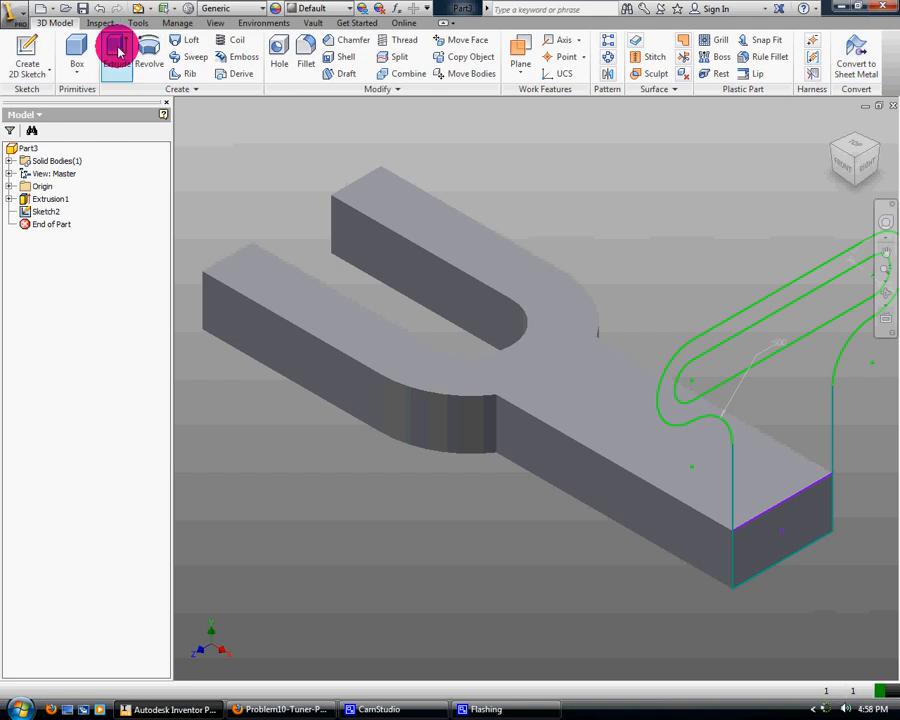
pyautogui.click(820, 486)
pyautogui.click(802, 449)
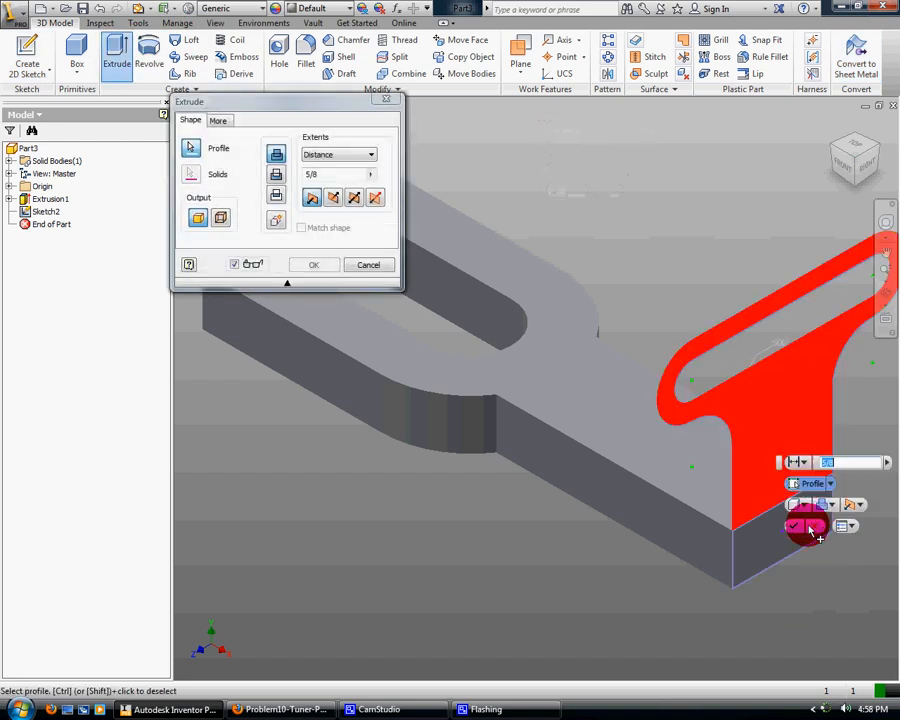
pyautogui.click(746, 563)
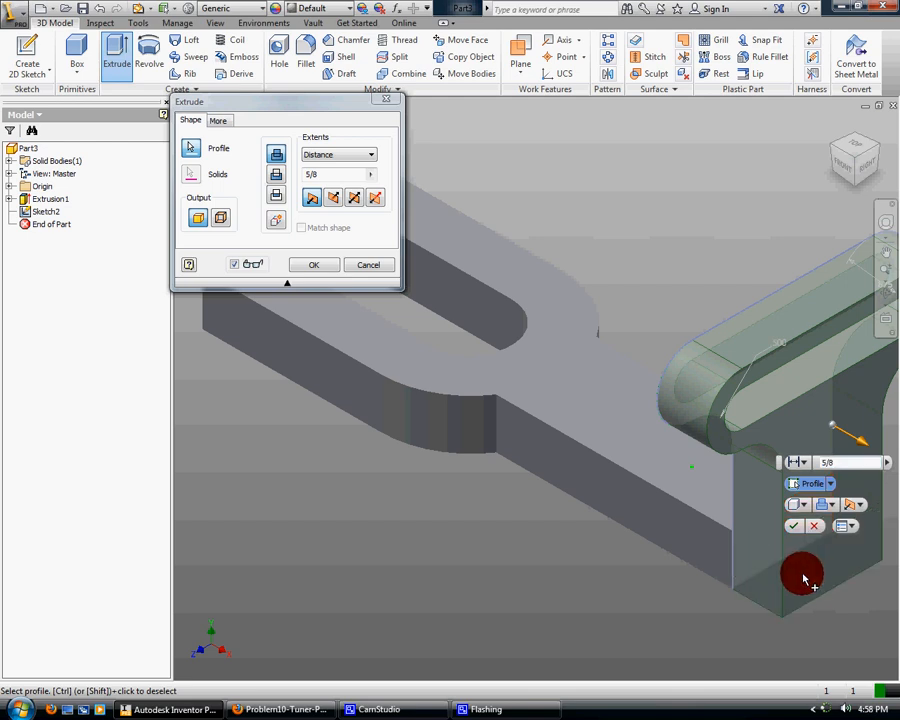
pyautogui.click(795, 527)
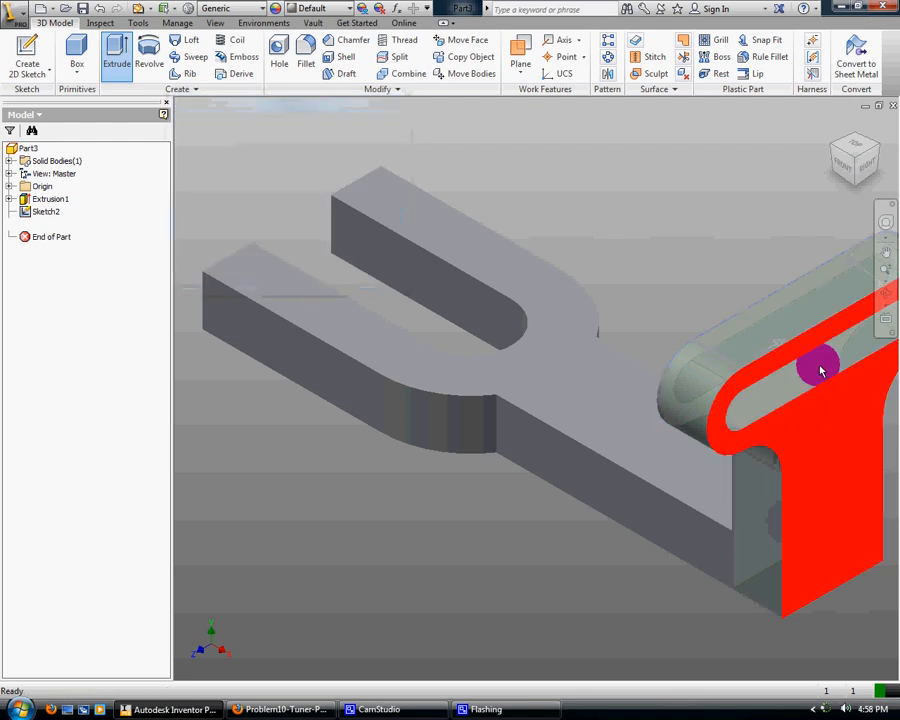
# Fillet the inner edge where the upright meets the top face of the stem with a 1/4 in radius.
pyautogui.click(840, 145)
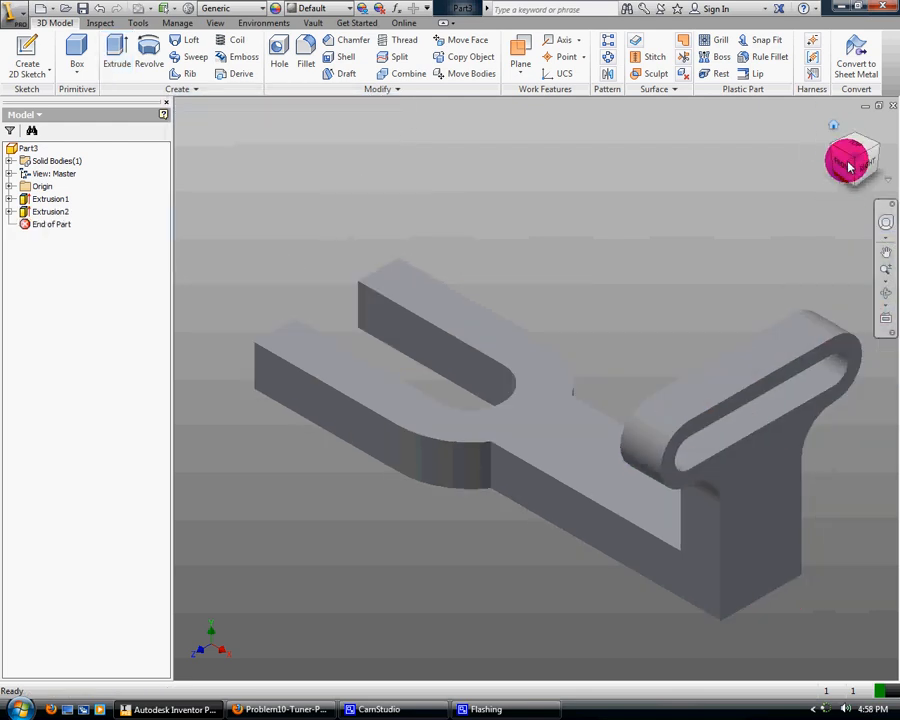
pyautogui.click(886, 291)
pyautogui.moveTo(687, 563); pyautogui.dragTo(522, 472)
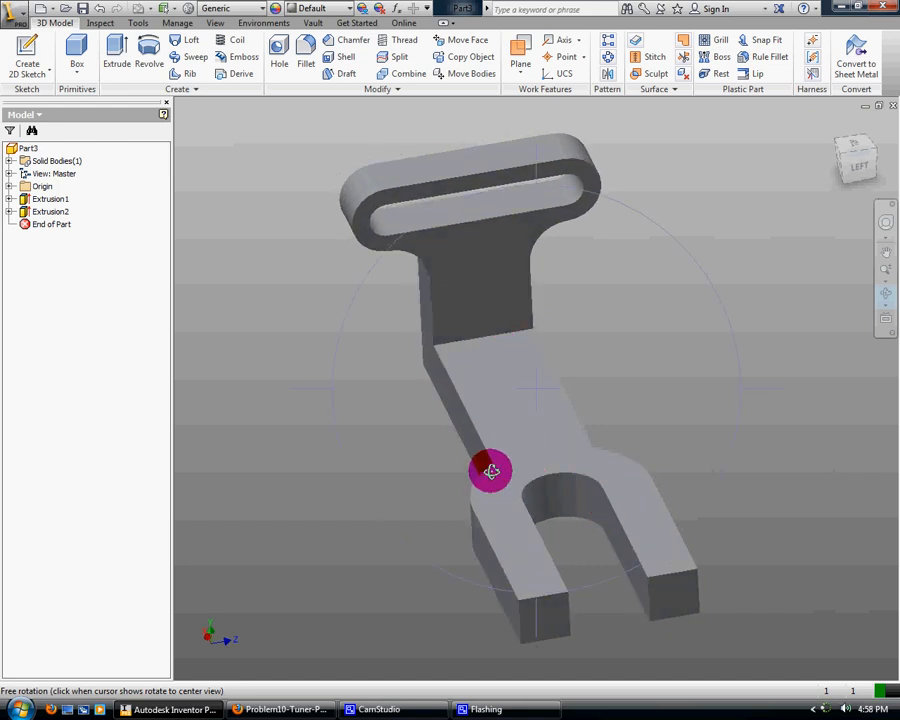
pyautogui.moveTo(527, 479); pyautogui.dragTo(546, 474)
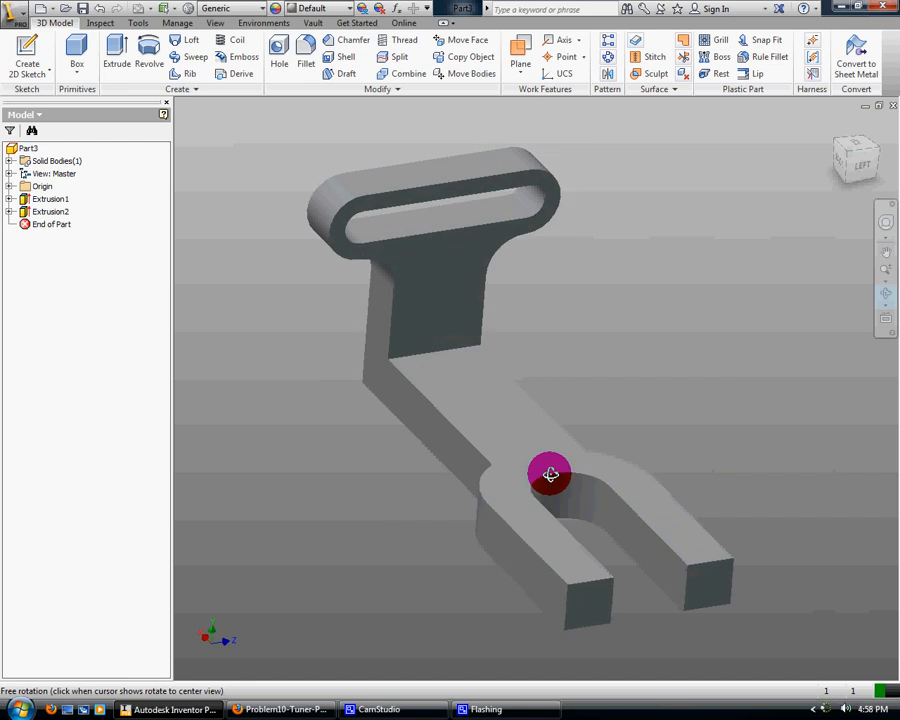
pyautogui.click(305, 50)
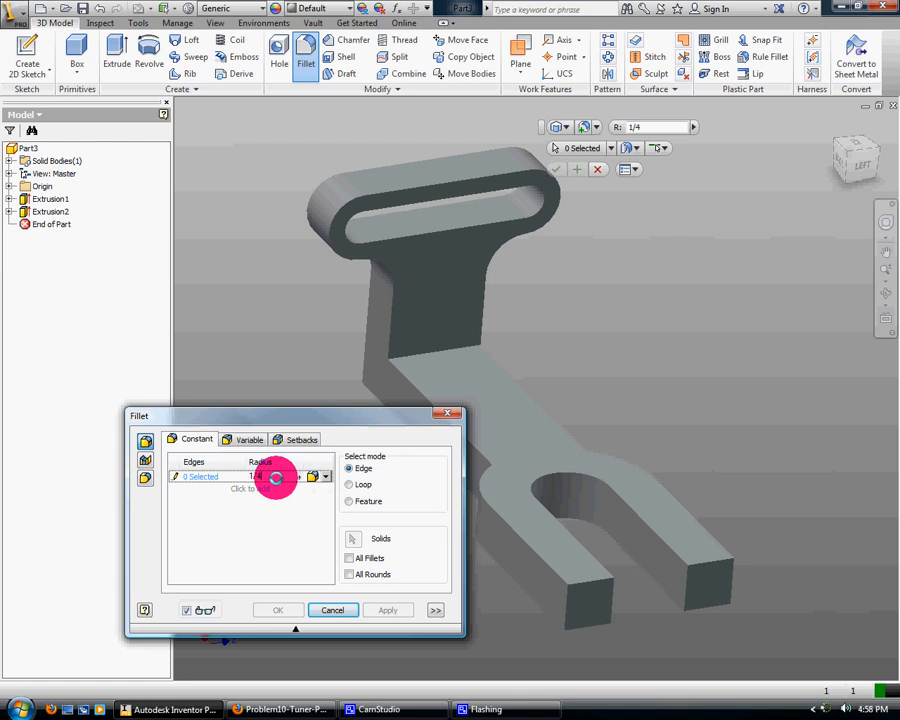
pyautogui.click(434, 360)
pyautogui.click(407, 612)
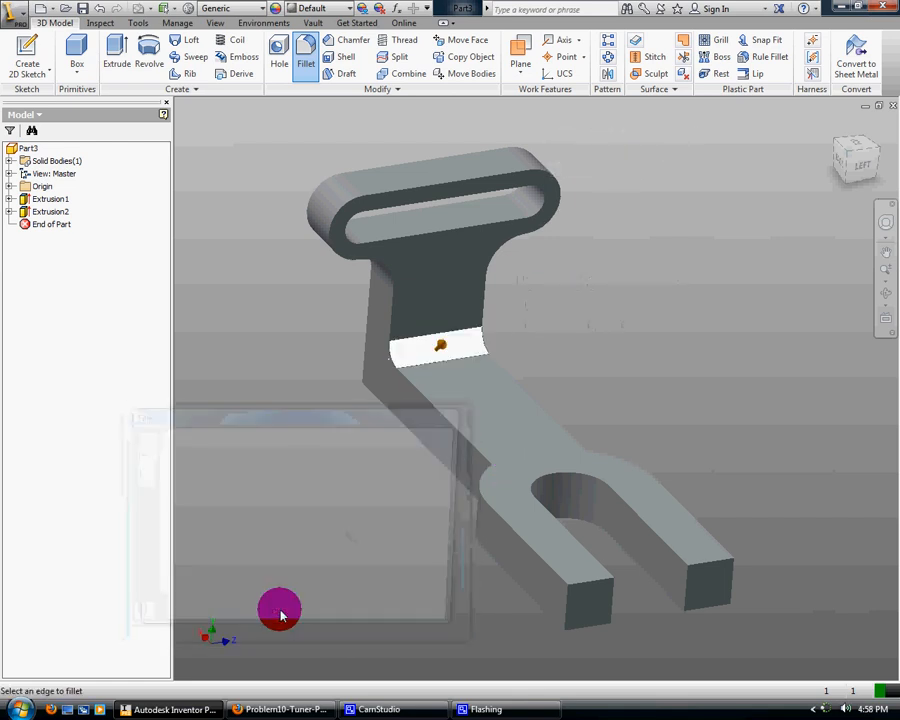
# Fillet the vertical edge where one side of the stem meets the fork's curved shoulder with a 1/4 in radius.
pyautogui.moveTo(646, 508); pyautogui.dragTo(842, 275)
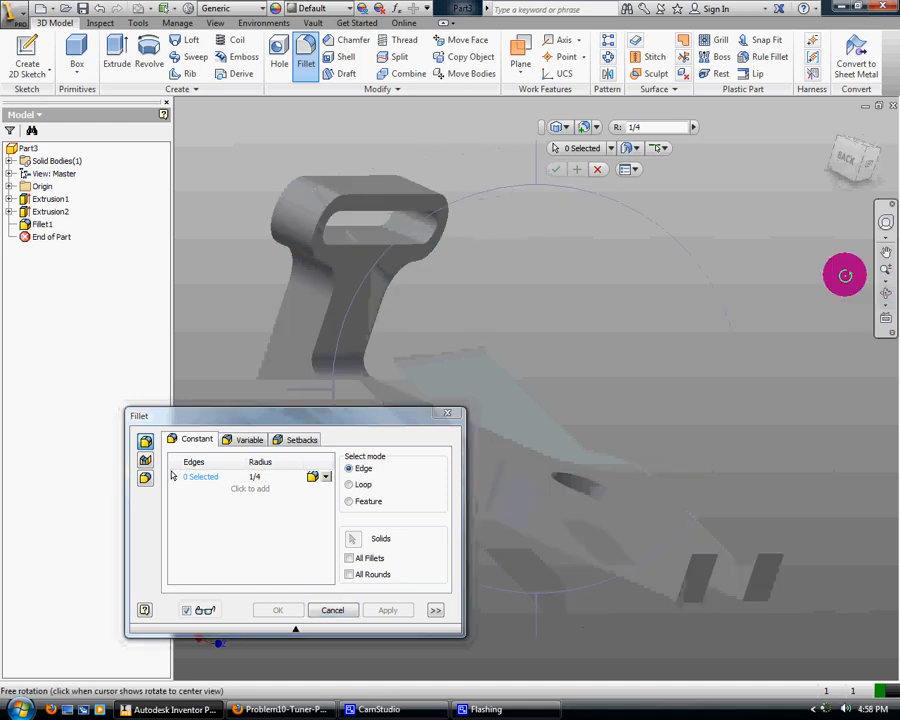
pyautogui.moveTo(595, 542); pyautogui.dragTo(263, 490)
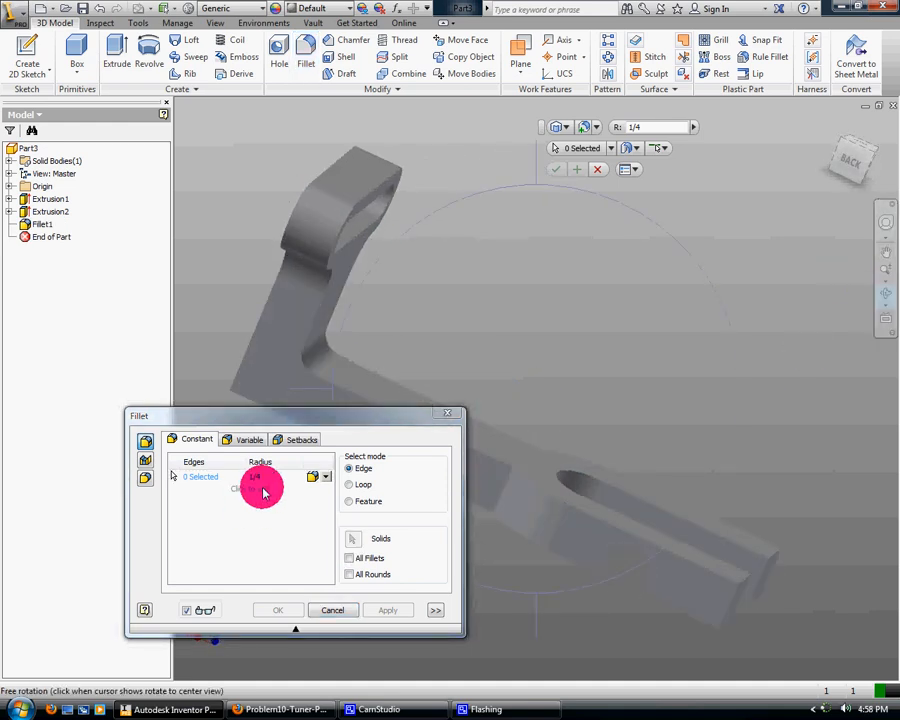
pyautogui.rightClick(499, 494)
pyautogui.click(557, 494)
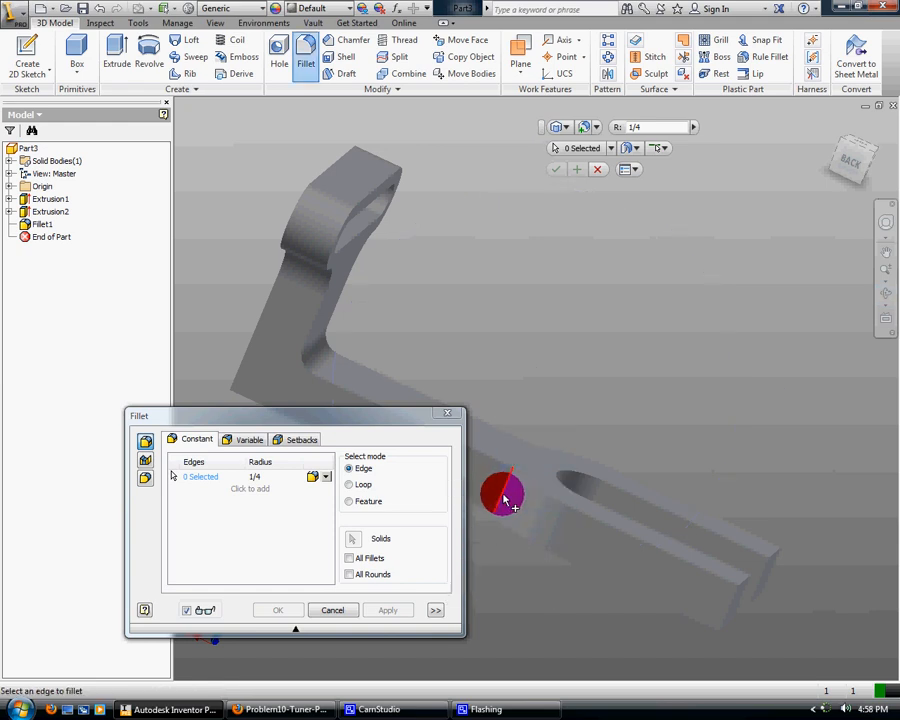
pyautogui.click(503, 497)
pyautogui.click(381, 610)
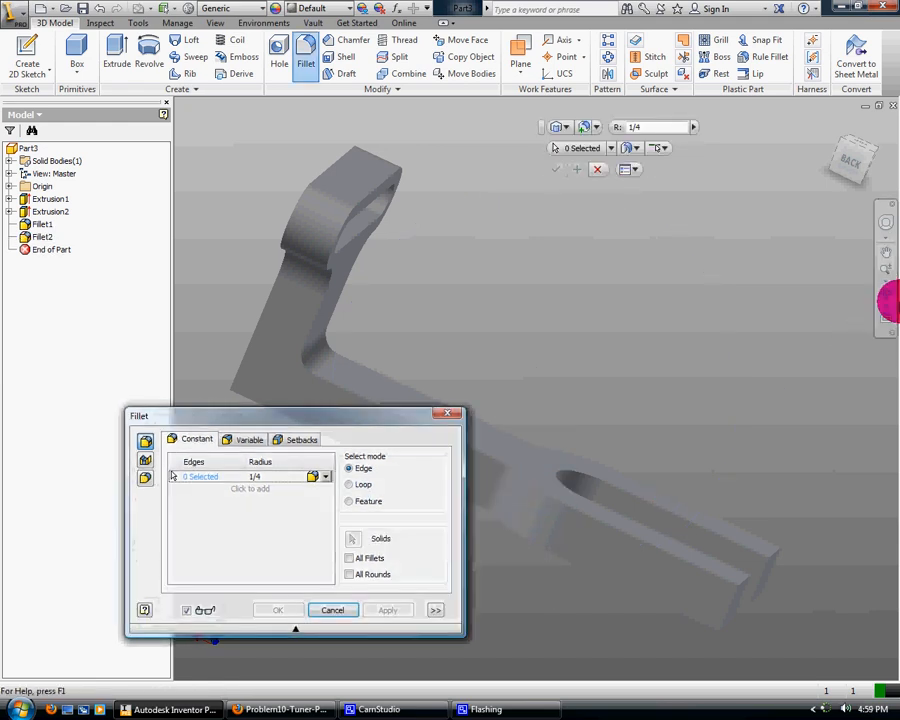
pyautogui.click(885, 293)
pyautogui.moveTo(628, 497); pyautogui.dragTo(532, 544)
pyautogui.rightClick(530, 513)
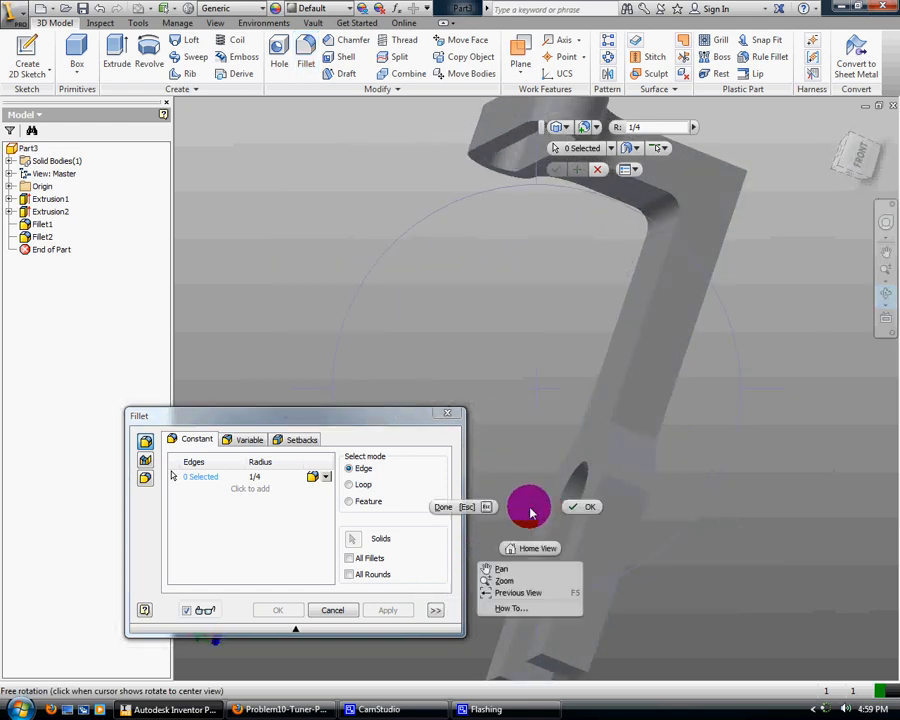
pyautogui.click(577, 512)
pyautogui.click(281, 487)
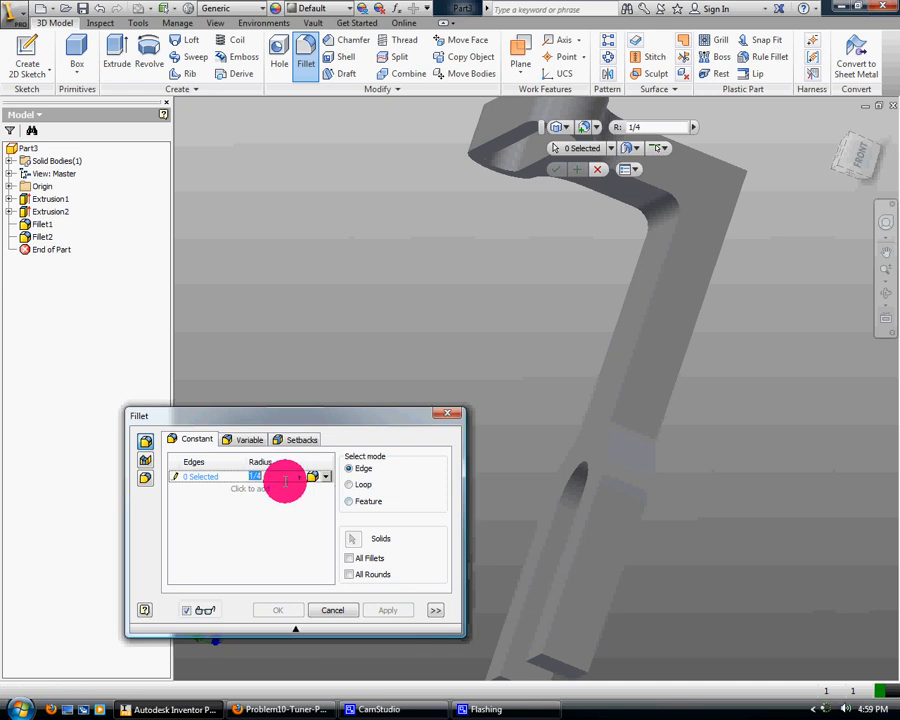
pyautogui.click(318, 480)
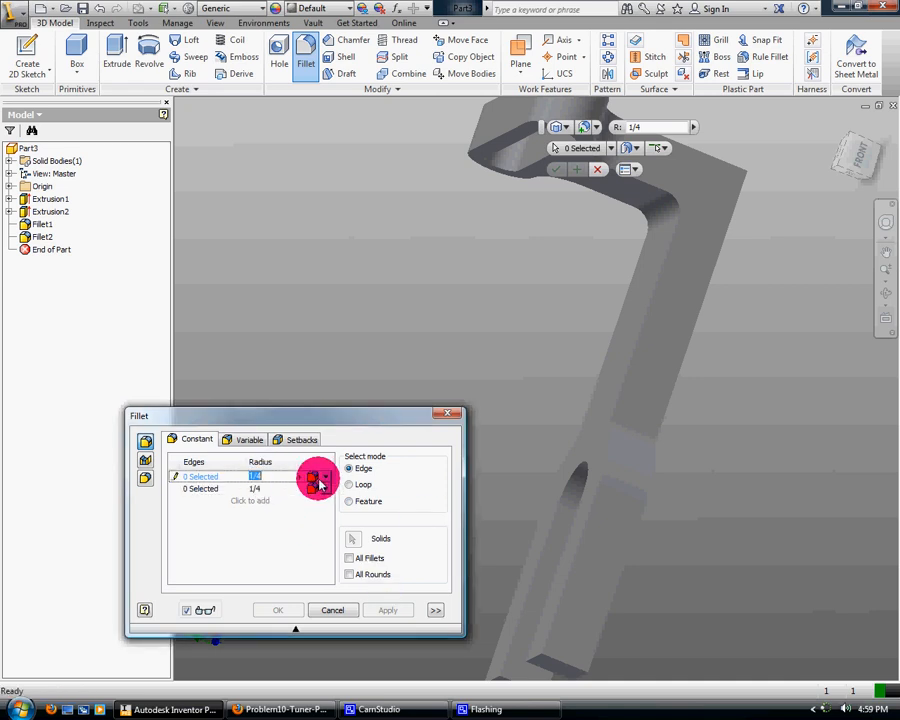
pyautogui.click(319, 483)
pyautogui.click(637, 430)
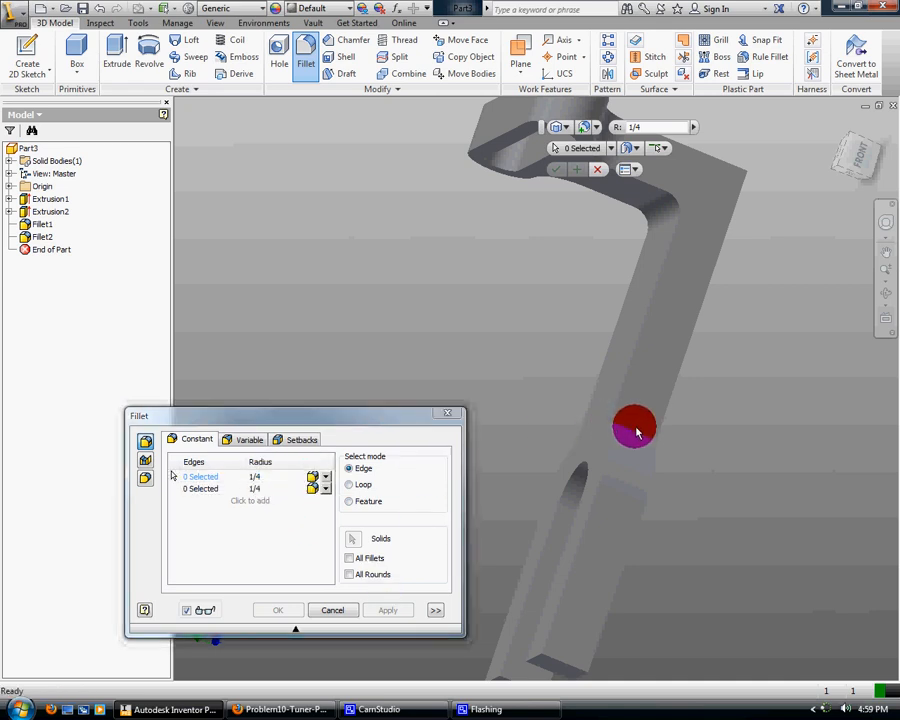
pyautogui.click(350, 613)
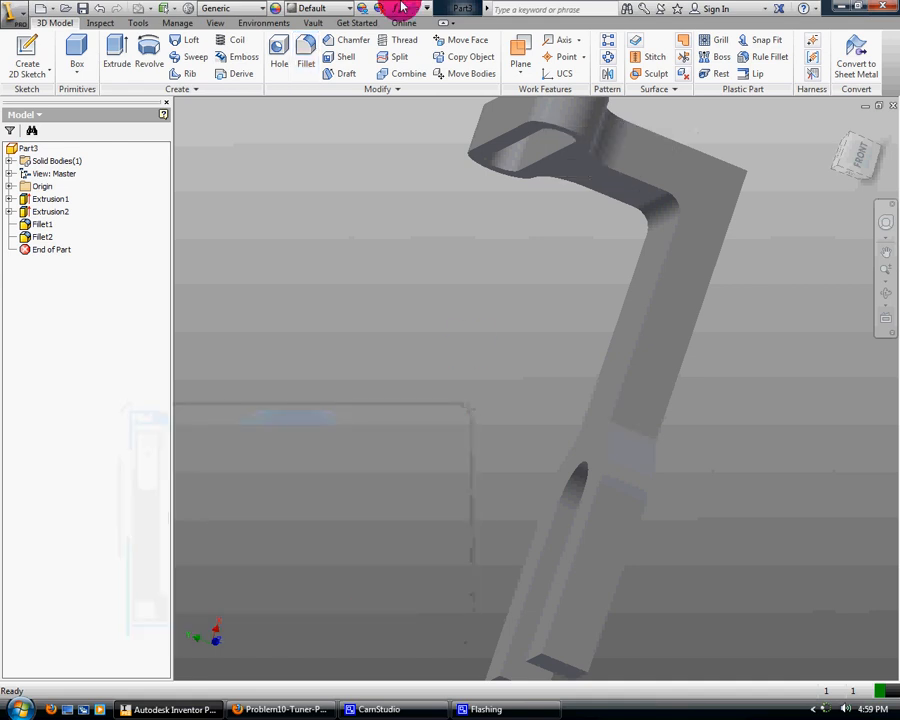
# Fillet the matching stem-to-fork edge on the opposite side with a 1/4 in radius.
pyautogui.click(307, 45)
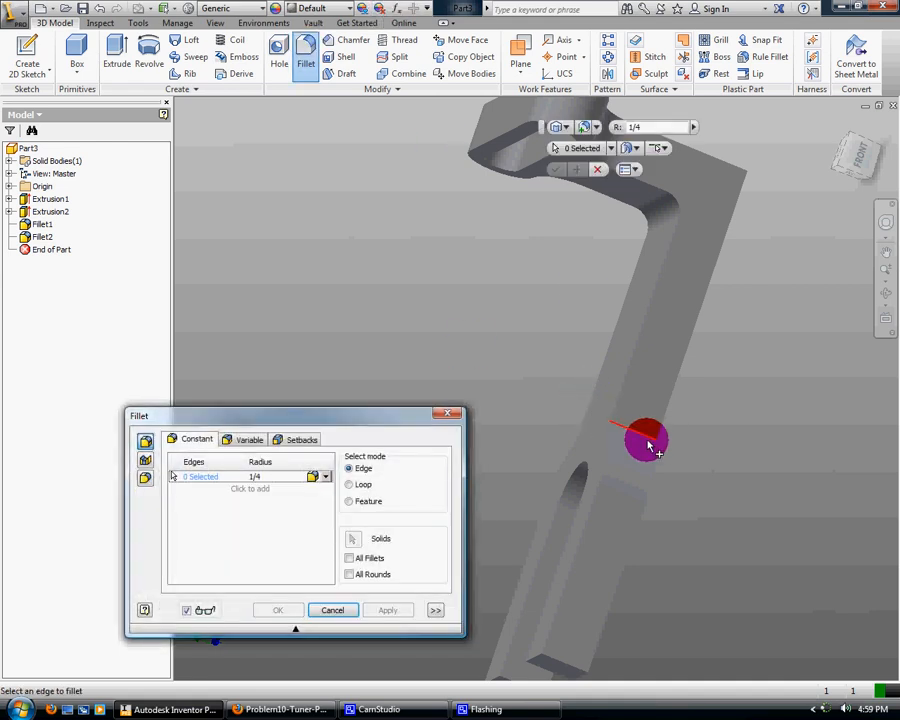
pyautogui.click(652, 442)
pyautogui.click(364, 614)
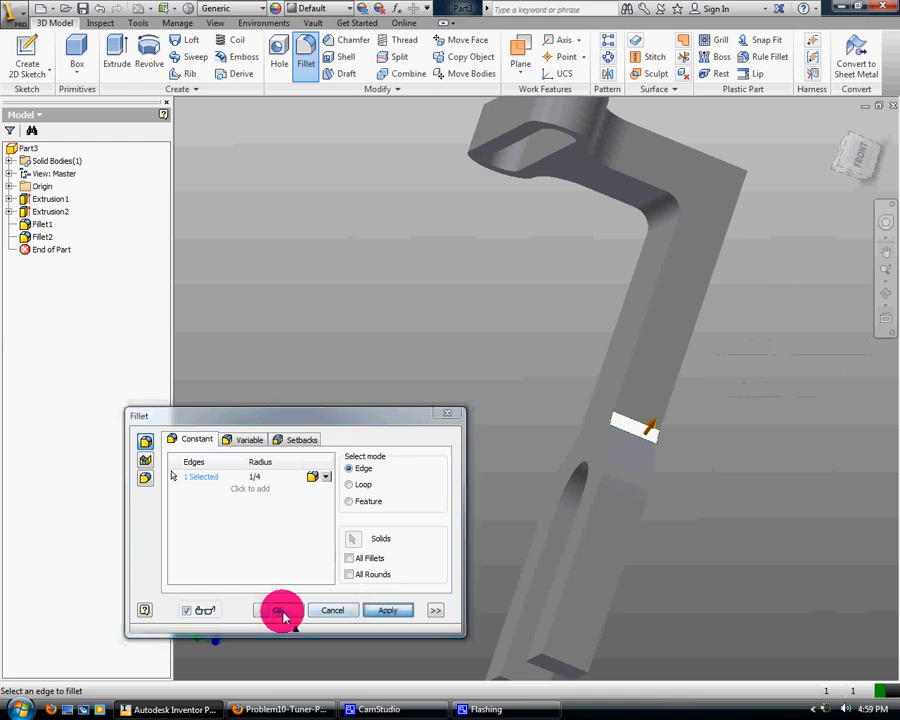
pyautogui.click(447, 418)
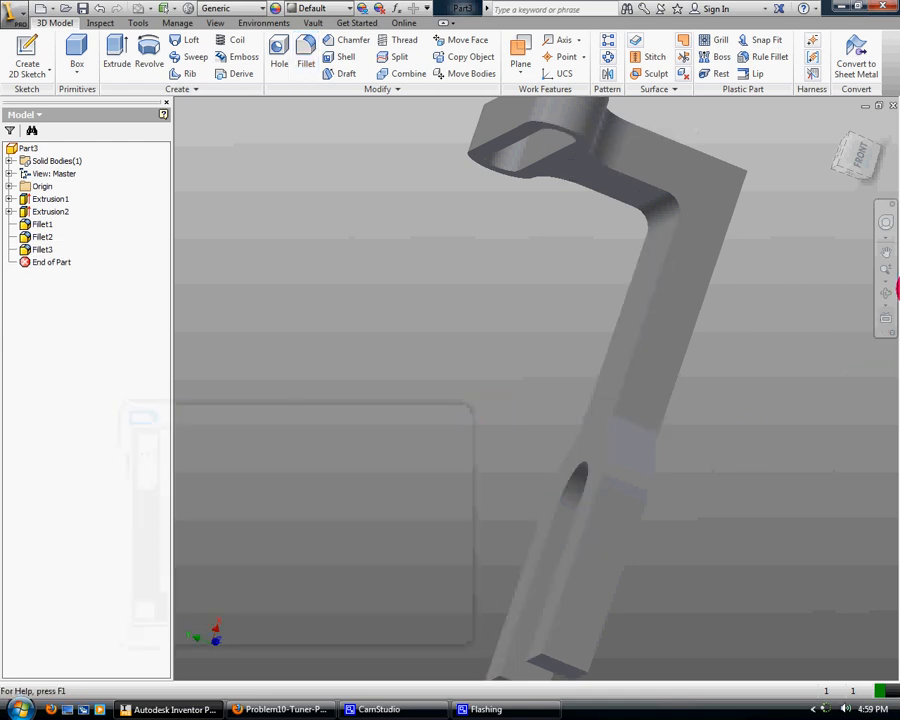
# Set the Back view, rotated so the upright stands vertically, as the Front view and return to the home view.
pyautogui.click(884, 293)
pyautogui.moveTo(613, 269); pyautogui.dragTo(406, 522)
pyautogui.press('Escape')
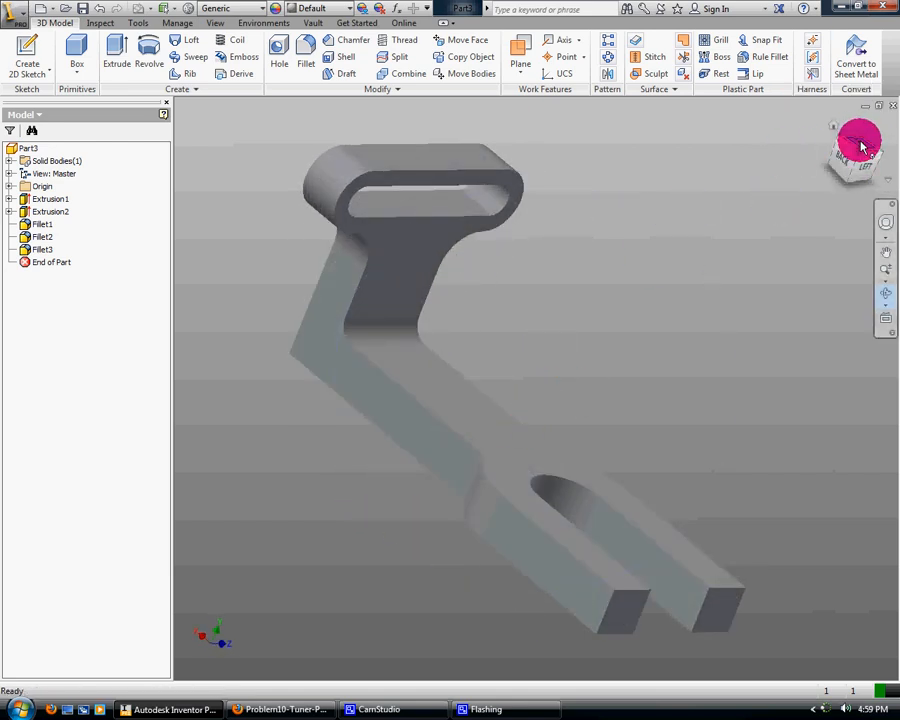
pyautogui.click(862, 146)
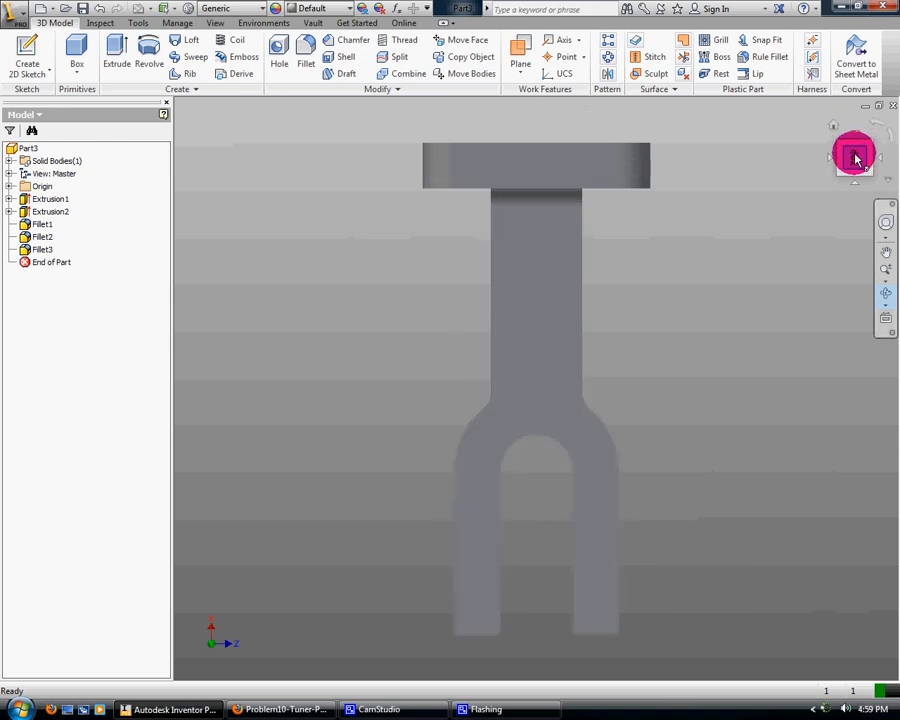
pyautogui.click(834, 163)
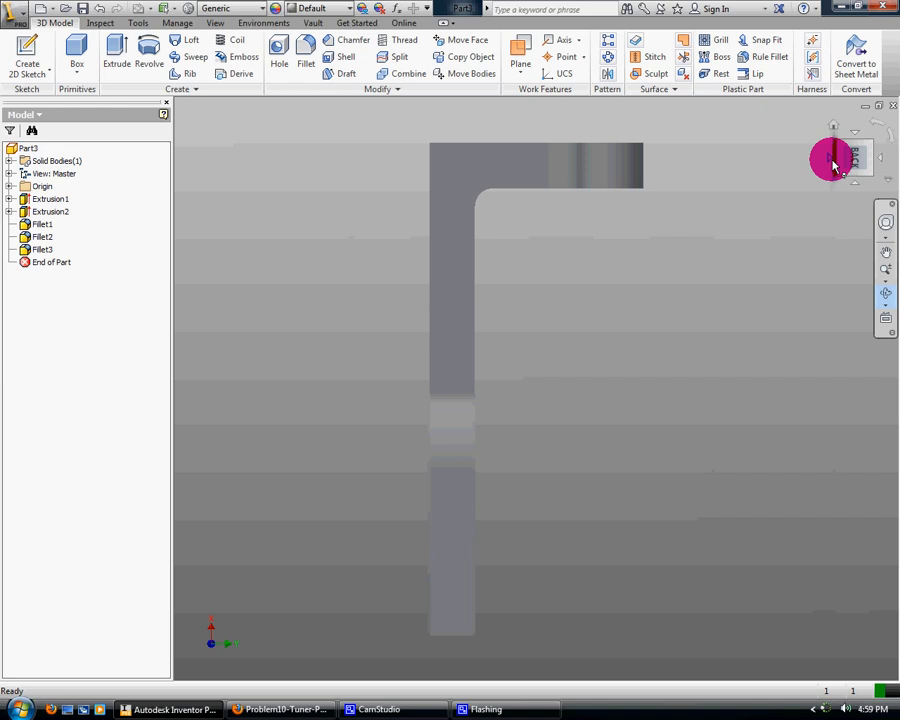
pyautogui.click(883, 127)
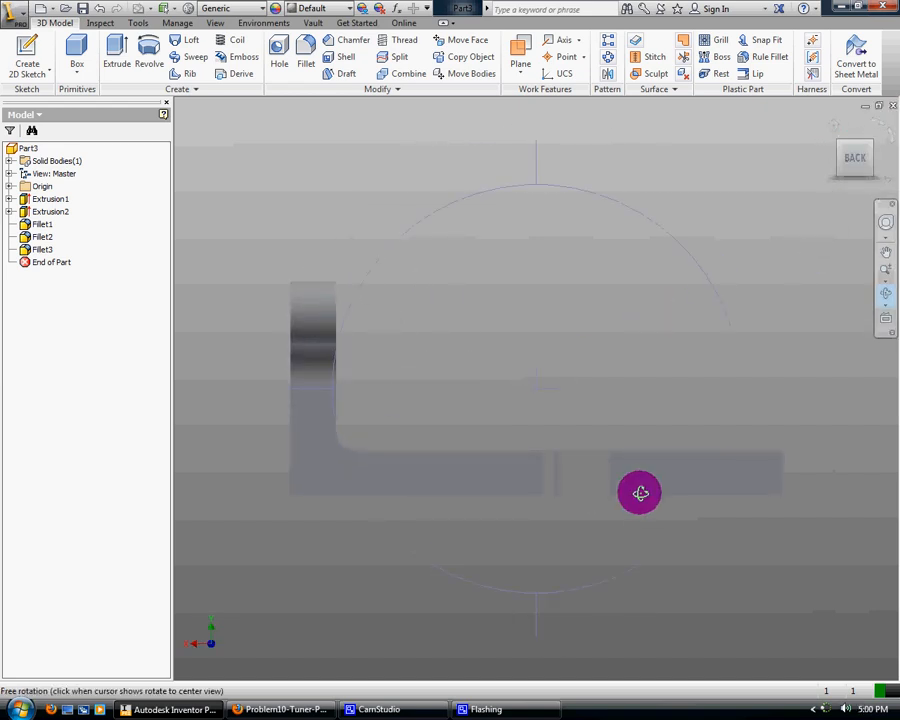
pyautogui.rightClick(856, 167)
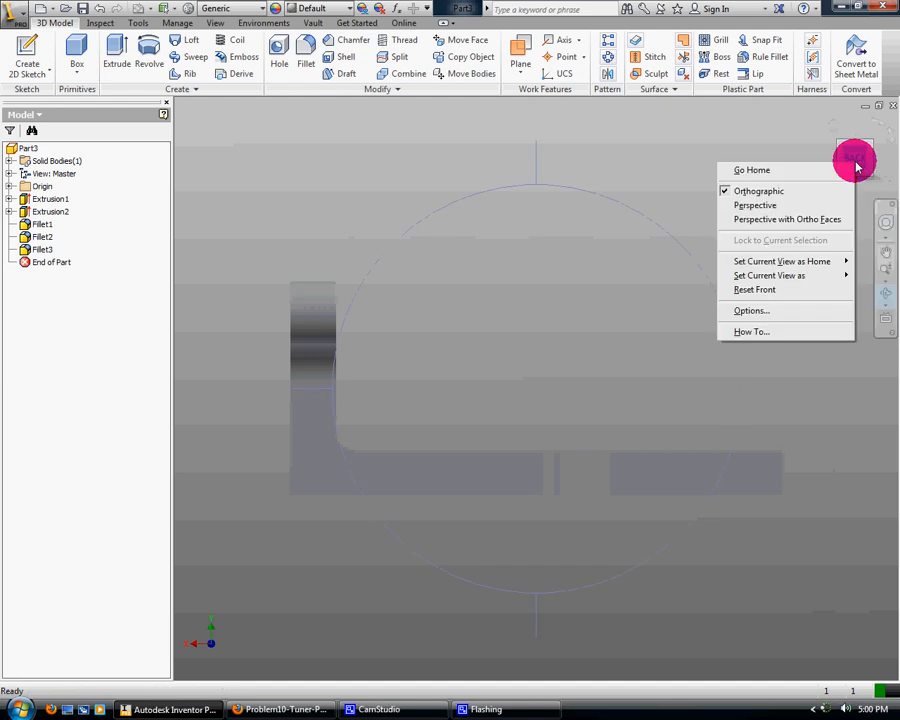
pyautogui.moveTo(810, 277)
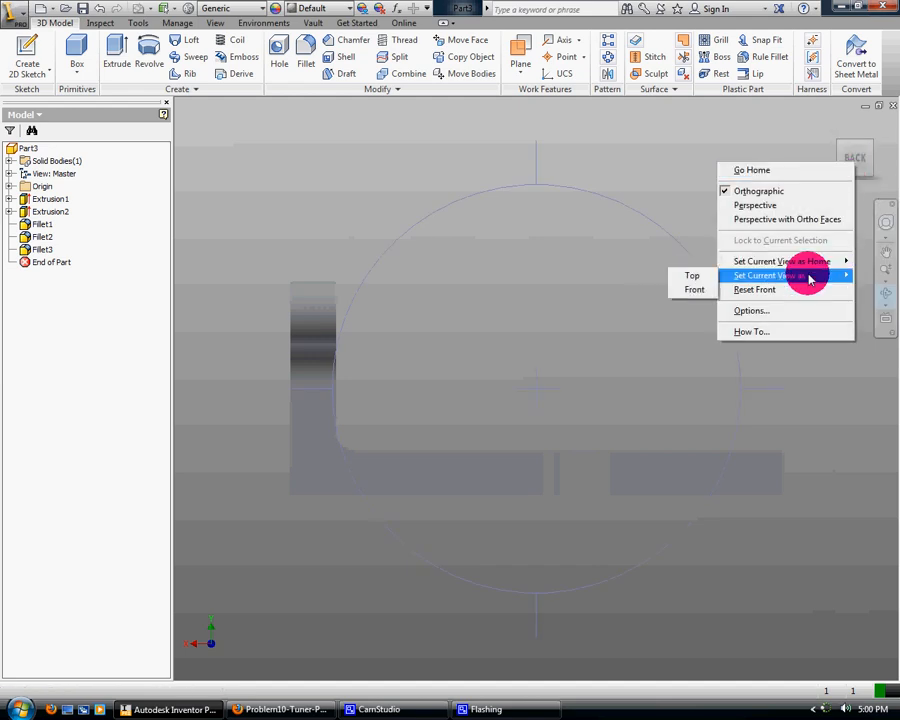
pyautogui.click(695, 290)
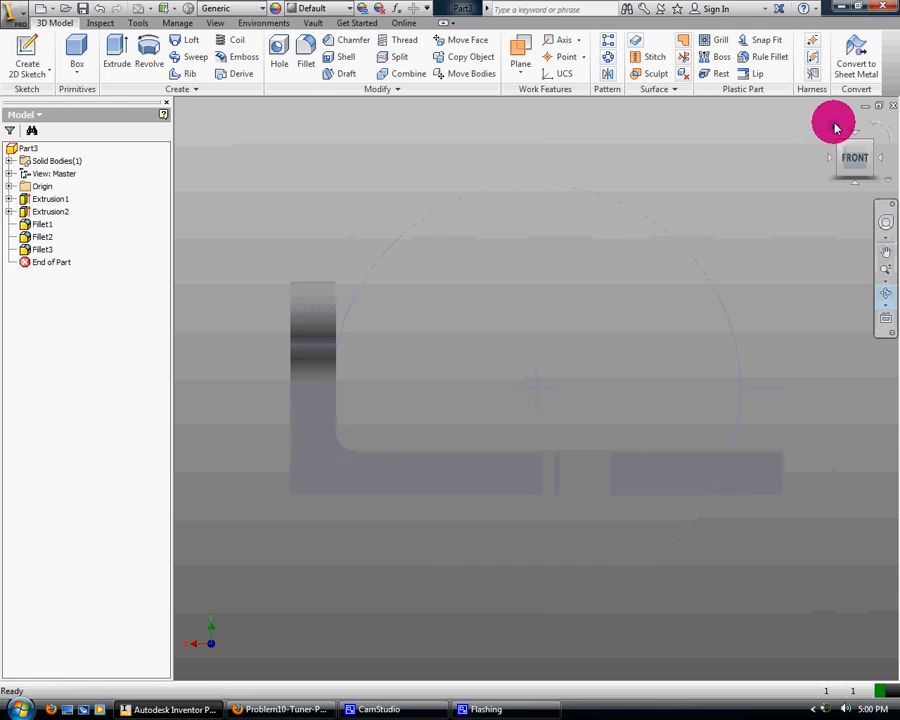
pyautogui.click(836, 126)
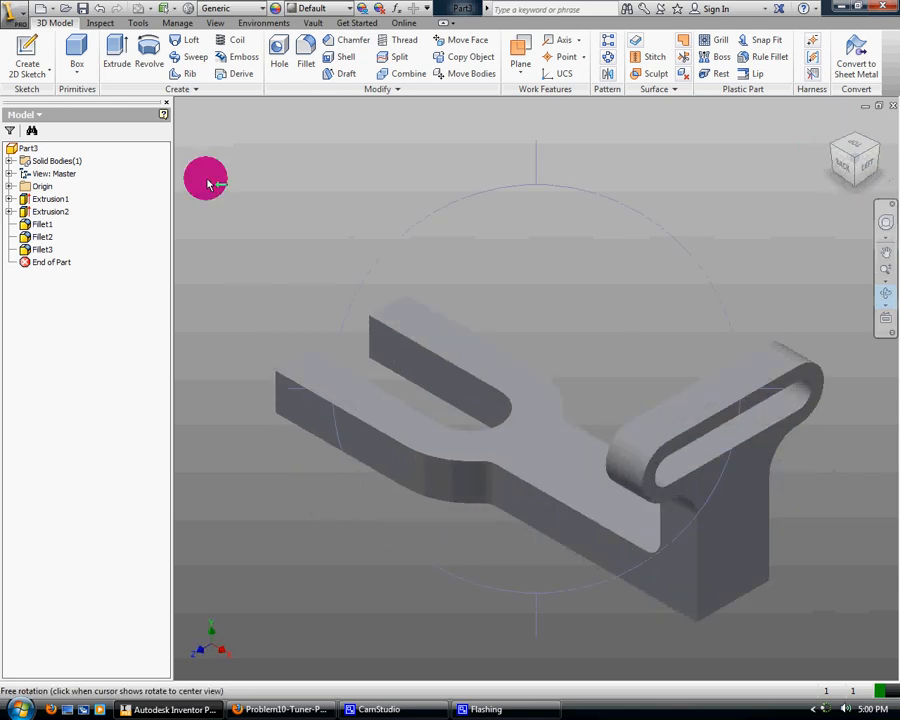
# Apply the Gold appearance from the Inventor Material Library to the part.
pyautogui.click(350, 12)
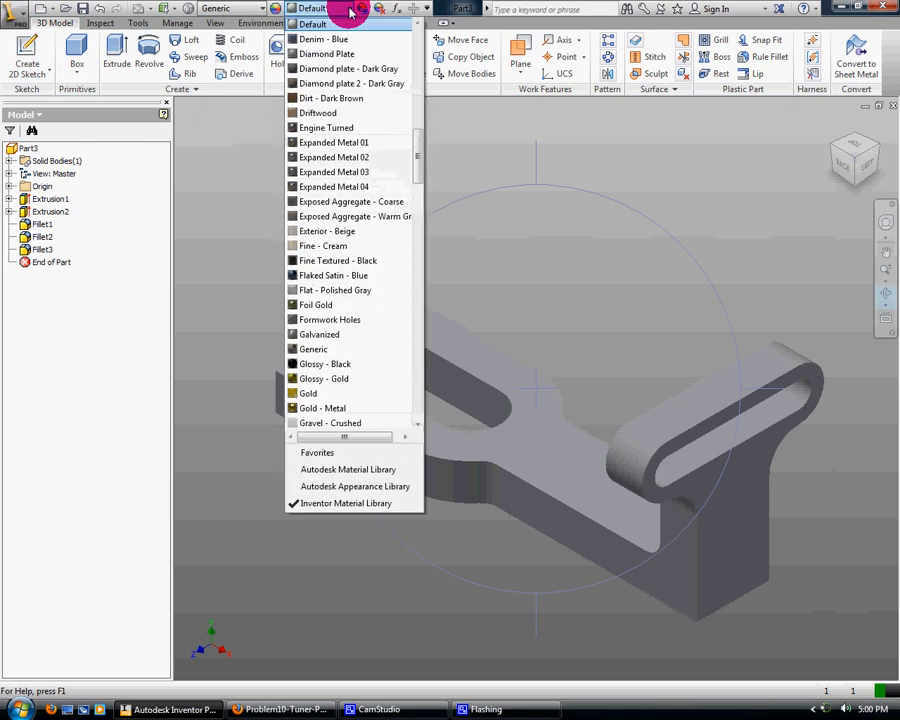
pyautogui.click(349, 396)
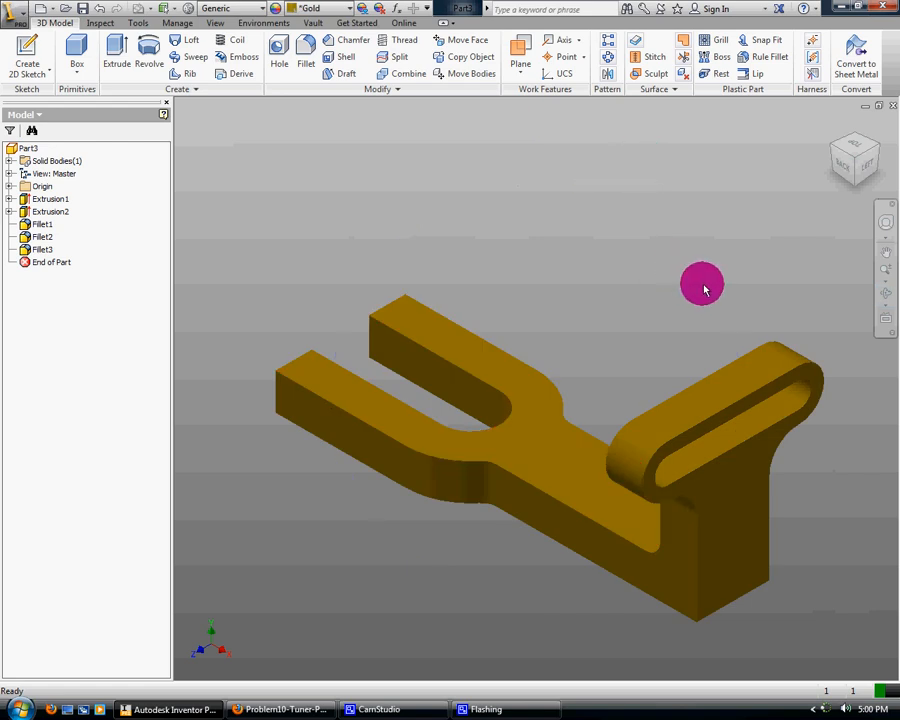
# Save the part as Tuner in the Inventor folder on the employee network drive (U:).
pyautogui.click(22, 22)
pyautogui.press('Escape')
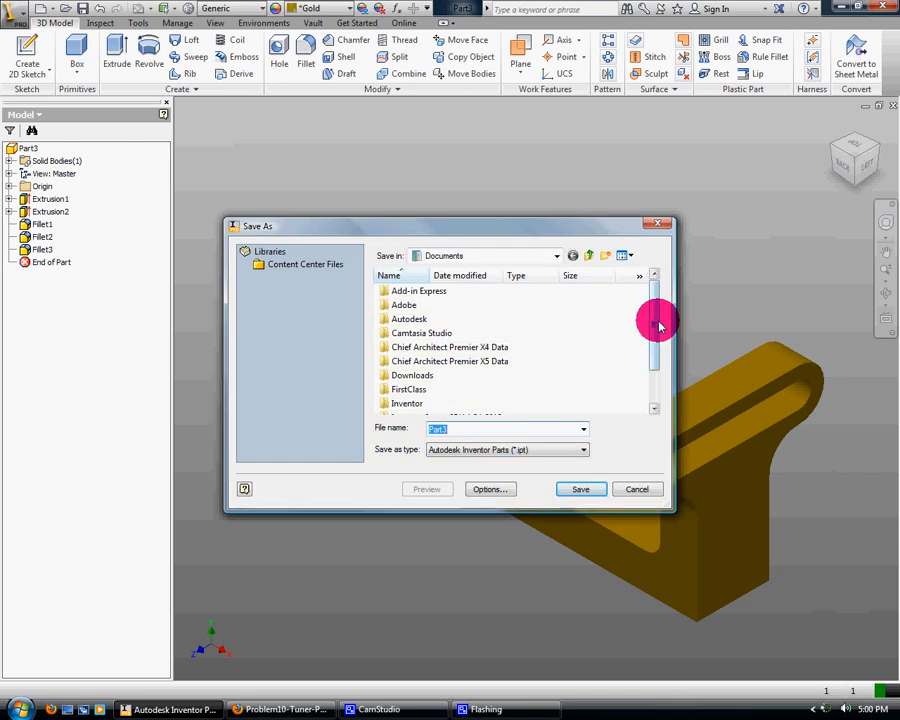
pyautogui.click(557, 260)
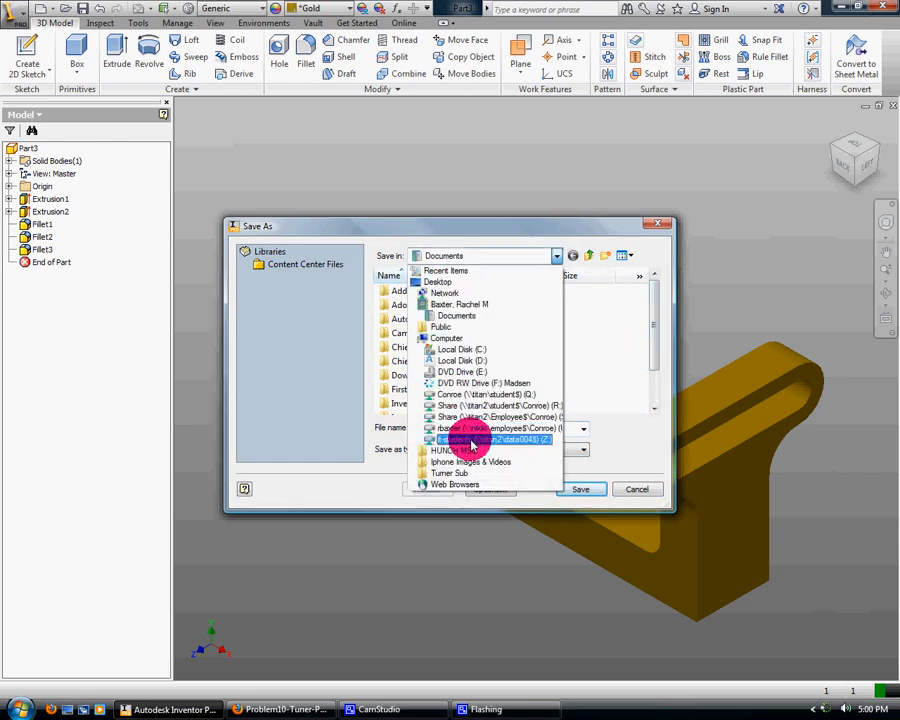
pyautogui.click(462, 458)
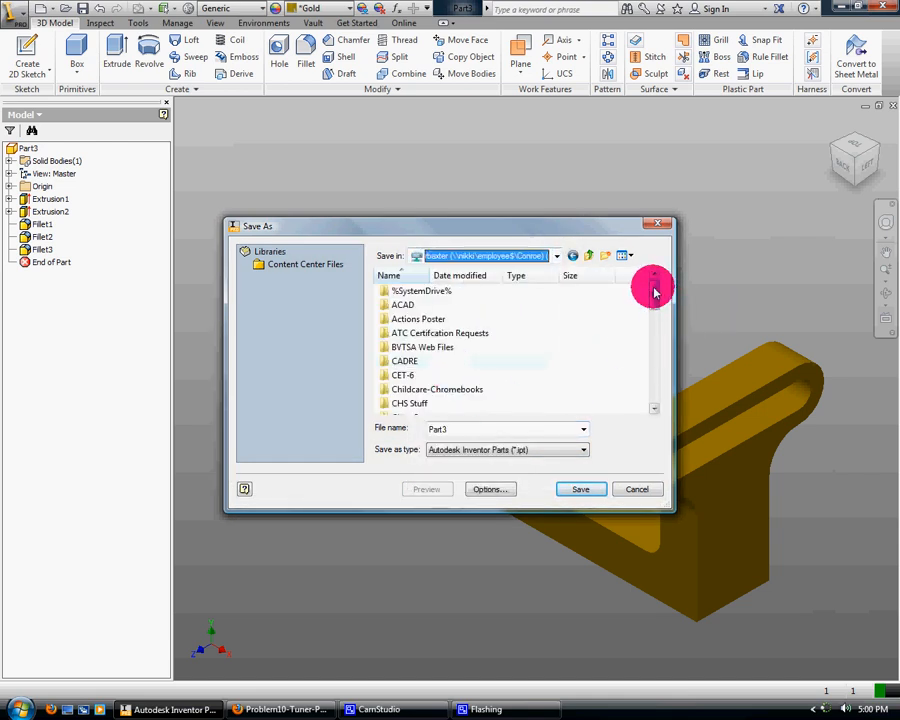
pyautogui.moveTo(654, 290); pyautogui.dragTo(650, 306)
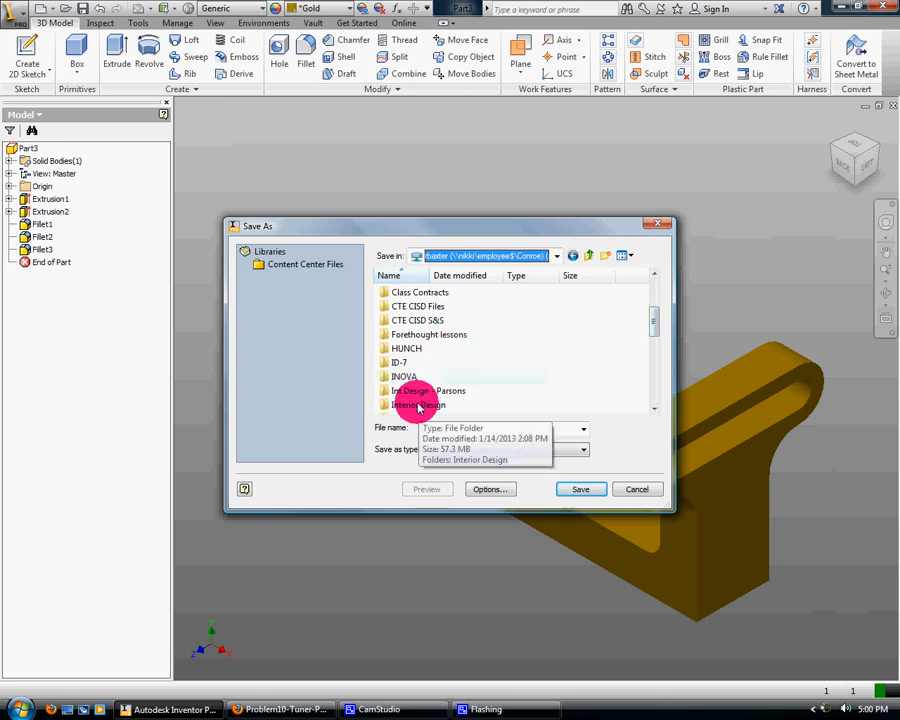
pyautogui.moveTo(657, 323); pyautogui.dragTo(655, 340)
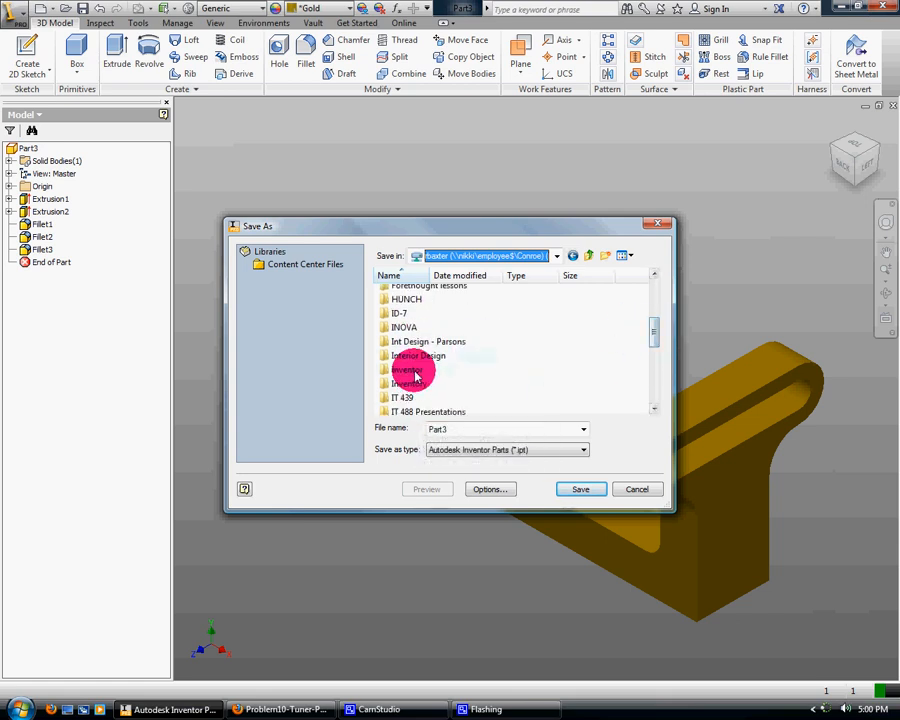
pyautogui.click(415, 375)
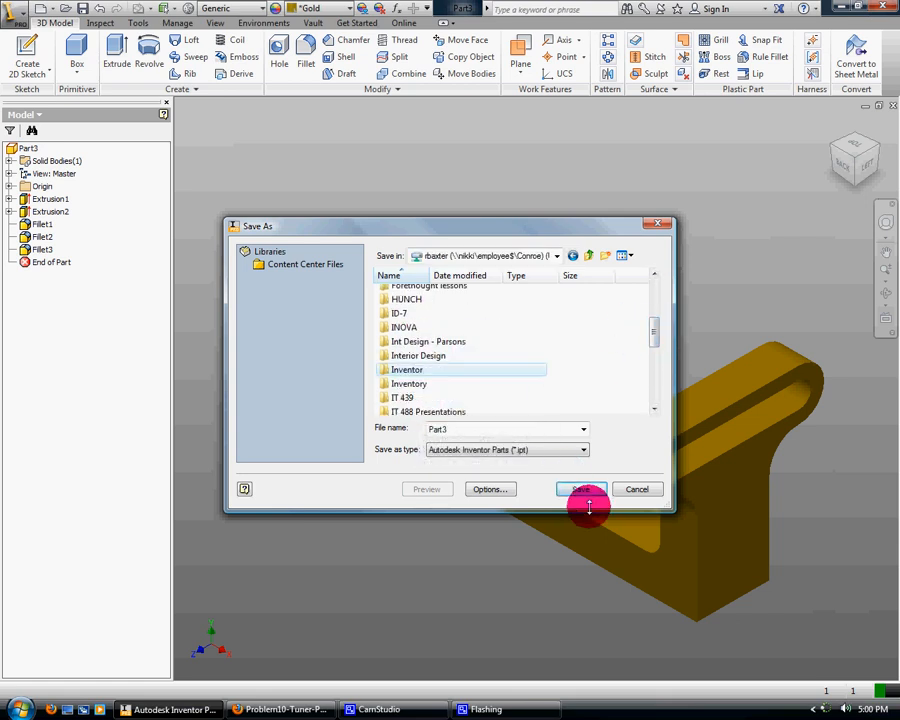
pyautogui.doubleClick(412, 368)
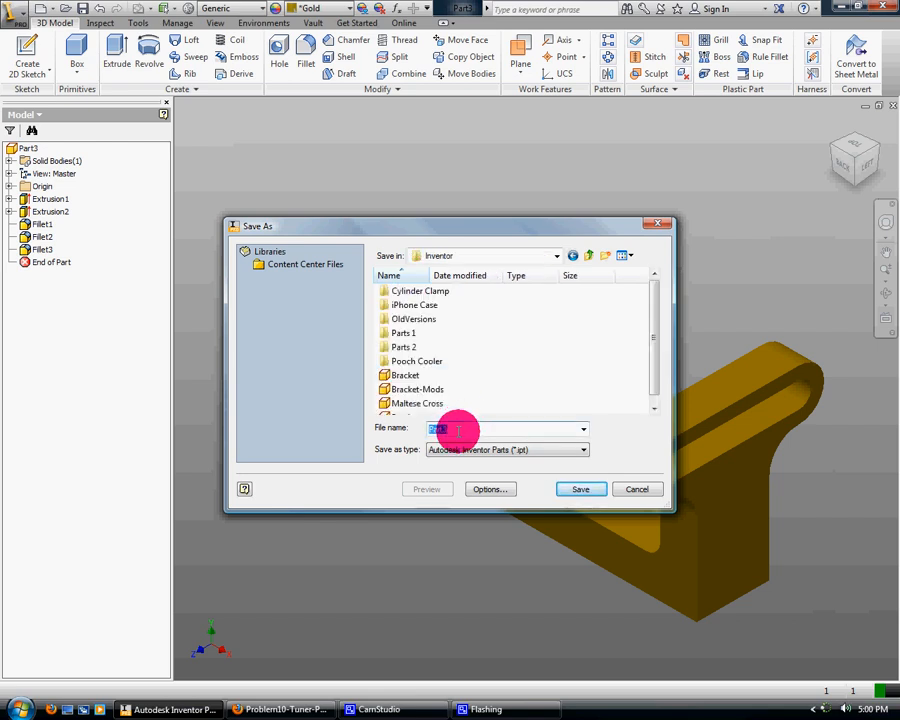
pyautogui.write('Tuner')
pyautogui.click(583, 488)
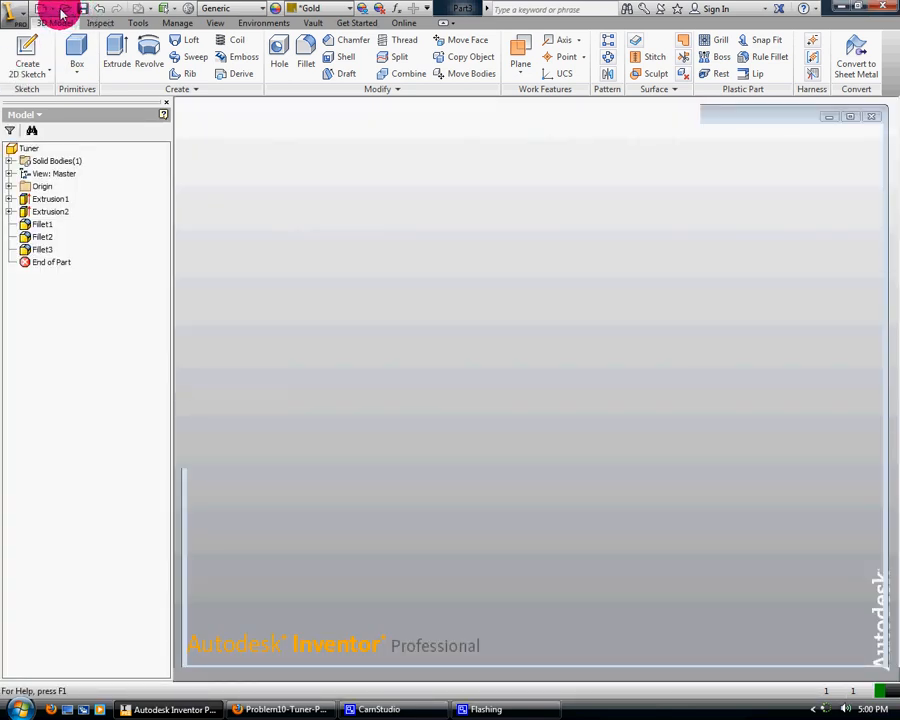
# Open the CHS-Tiltblock drawing from the Inventor Lessons folder inside RWD Web Files on the employee network drive.
pyautogui.click(62, 12)
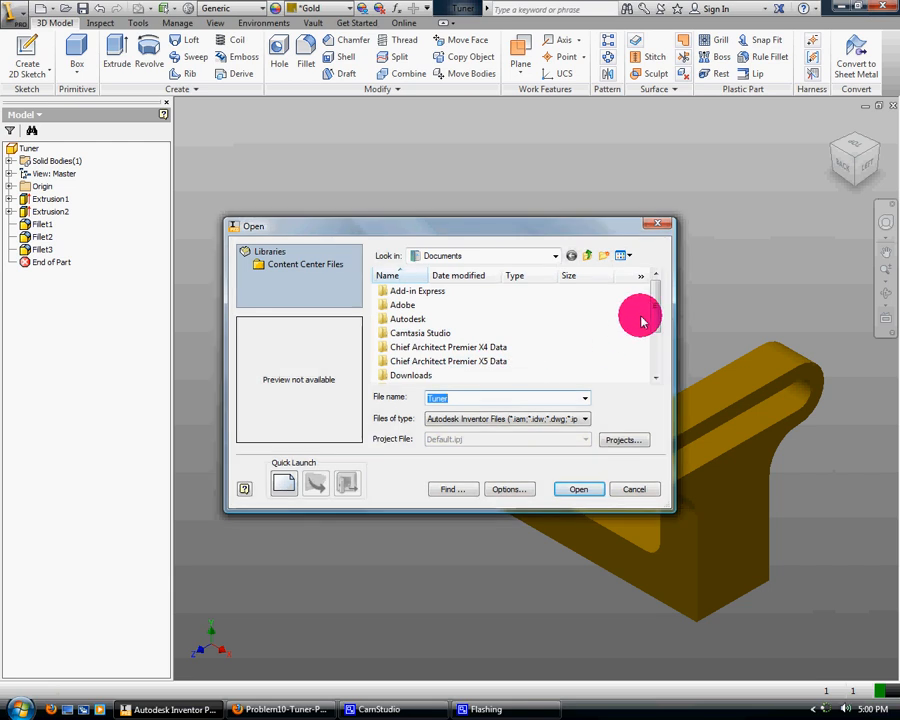
pyautogui.click(510, 254)
pyautogui.click(466, 426)
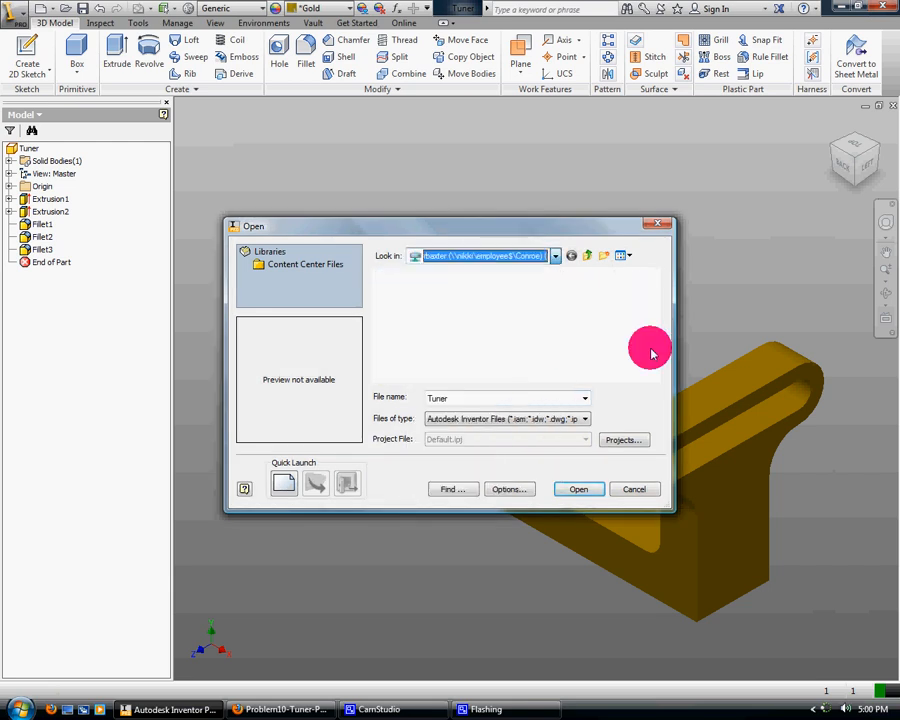
pyautogui.moveTo(659, 287); pyautogui.dragTo(655, 350)
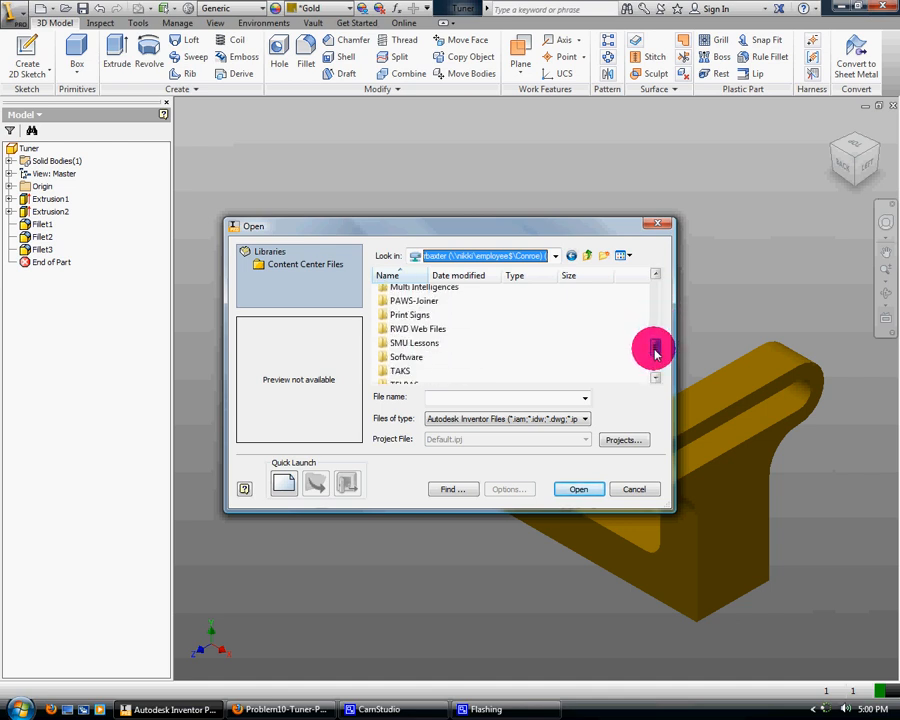
pyautogui.click(460, 333)
pyautogui.doubleClick(460, 333)
pyautogui.moveTo(657, 297); pyautogui.dragTo(657, 331)
pyautogui.doubleClick(418, 350)
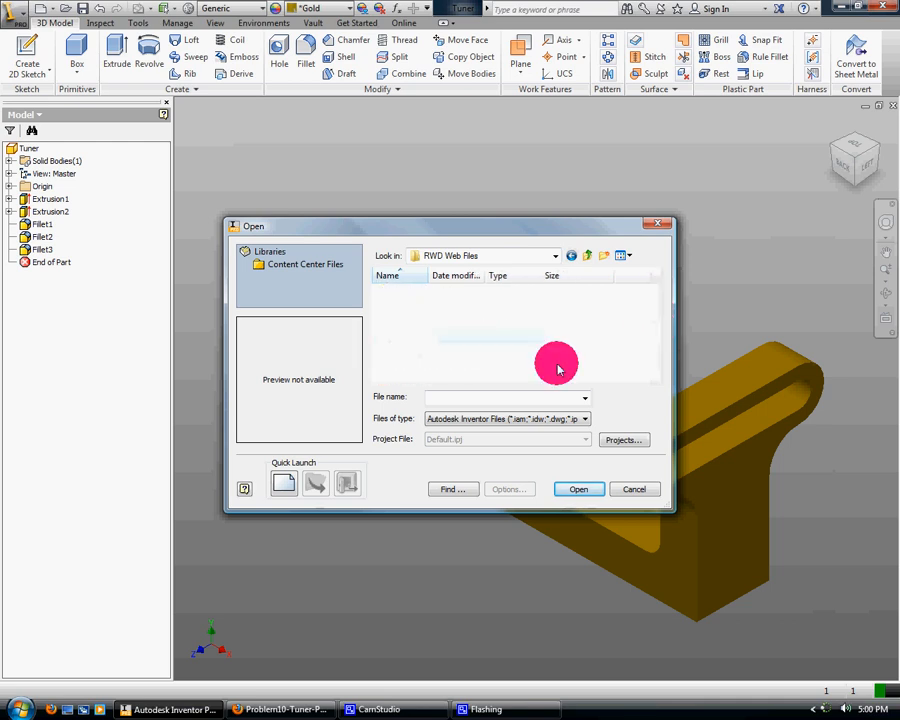
pyautogui.moveTo(655, 287); pyautogui.dragTo(657, 313)
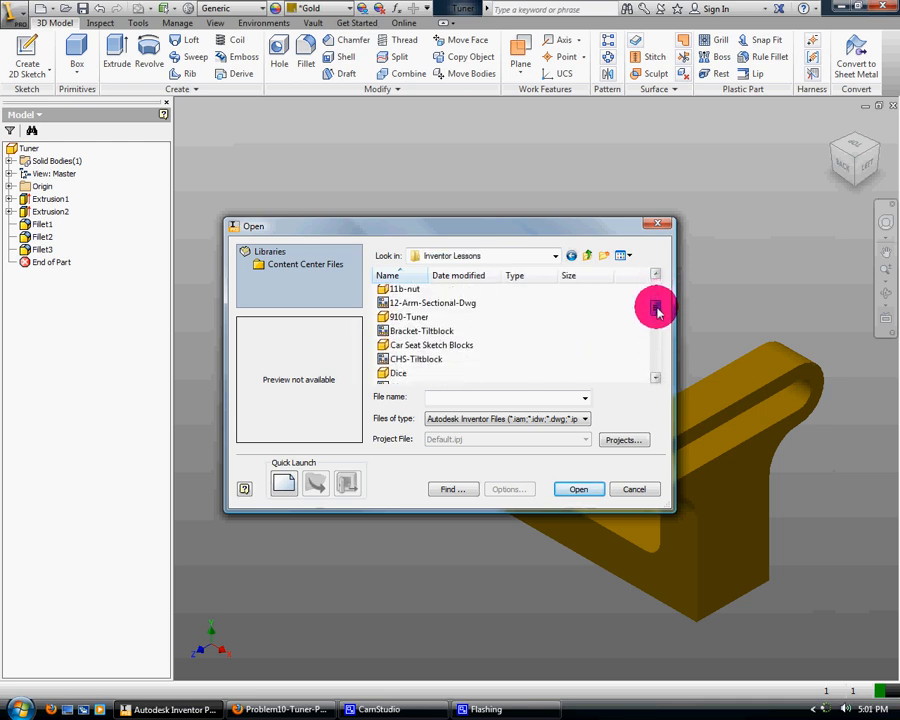
pyautogui.click(430, 358)
pyautogui.click(595, 496)
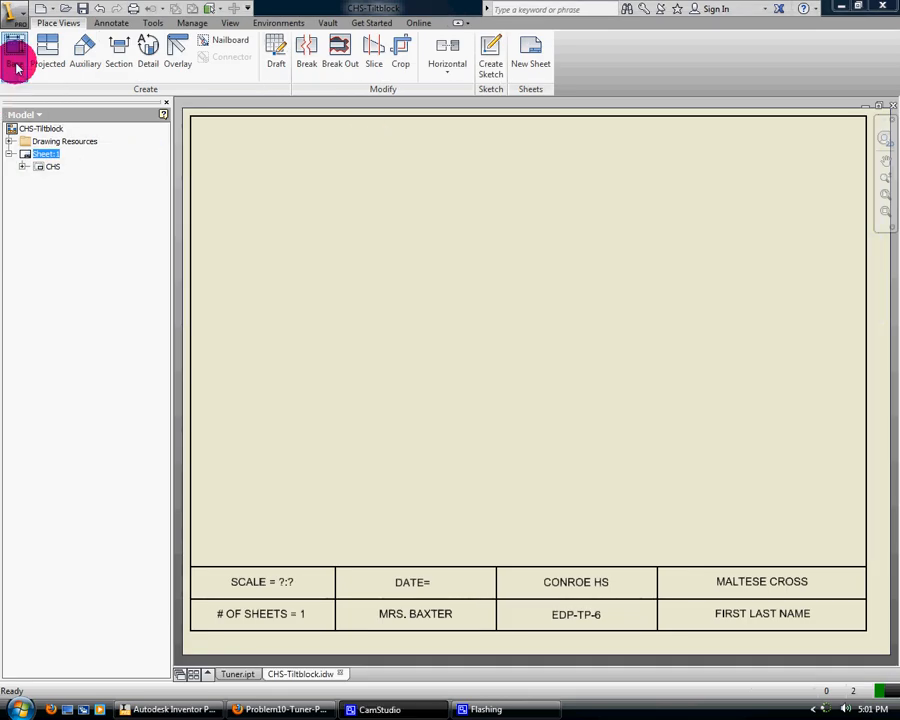
# Place a Front base view of Tuner.ipt at 1/2 scale in the lower left area of the sheet.
pyautogui.click(16, 67)
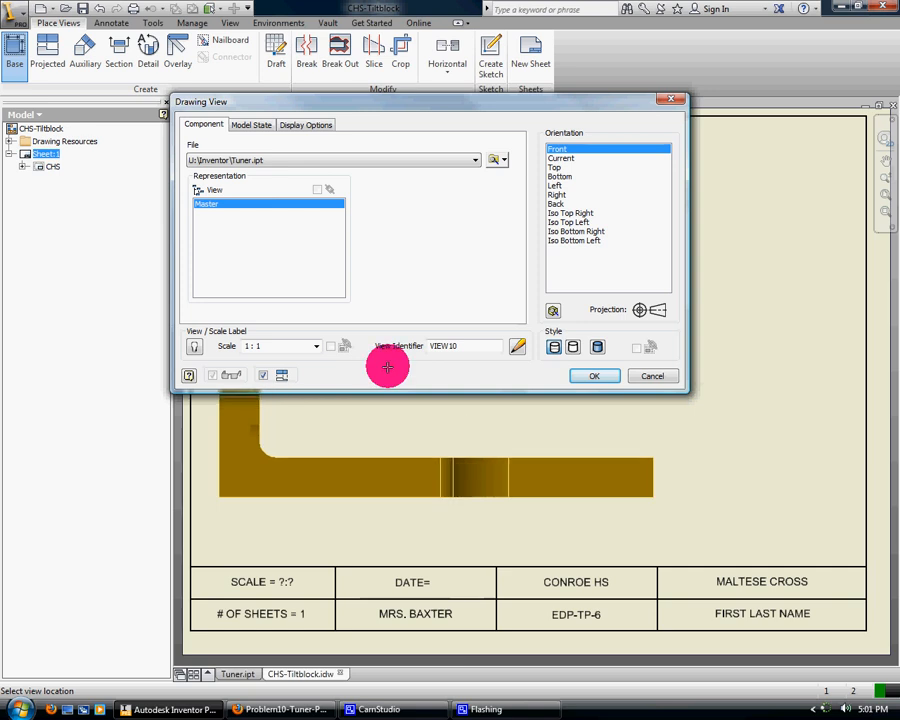
pyautogui.click(317, 347)
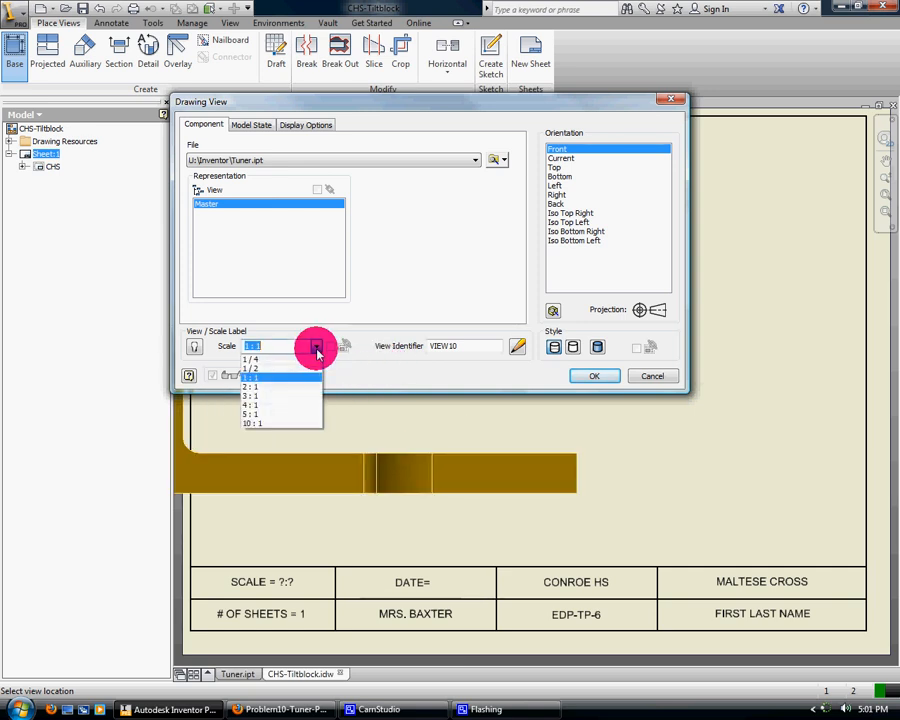
pyautogui.click(285, 371)
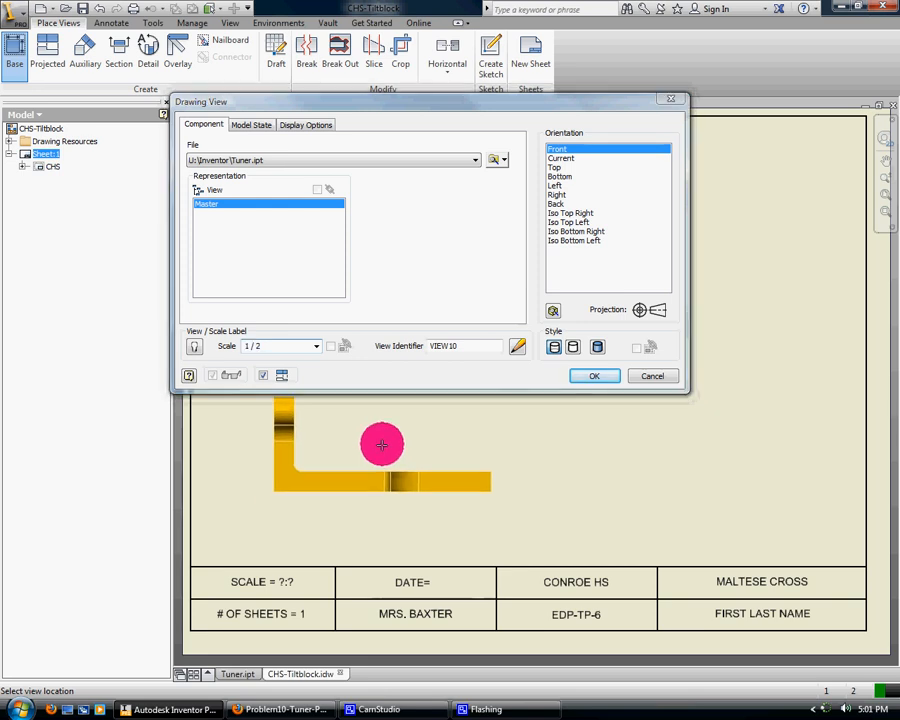
pyautogui.click(381, 444)
# Project a top view, a right side view and an isometric view from the front view.
pyautogui.click(355, 265)
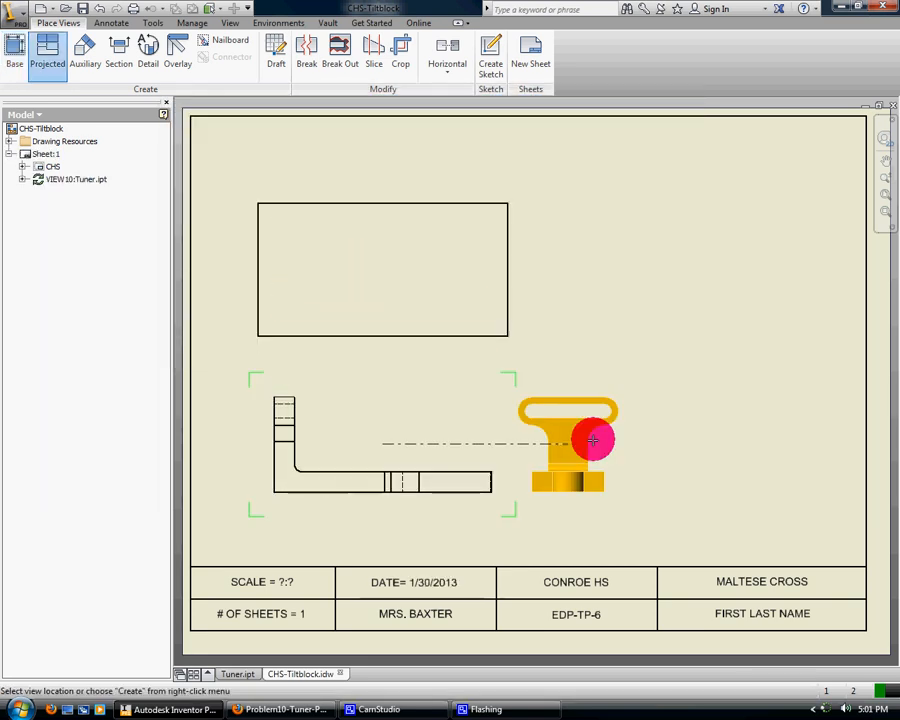
pyautogui.click(626, 436)
pyautogui.click(683, 256)
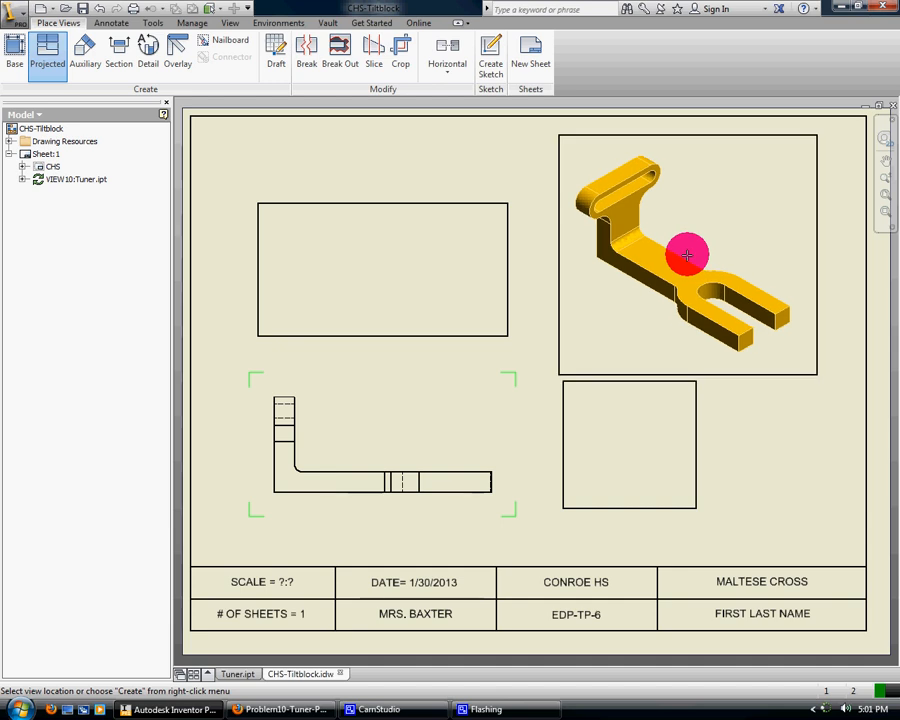
pyautogui.rightClick(690, 254)
pyautogui.click(754, 251)
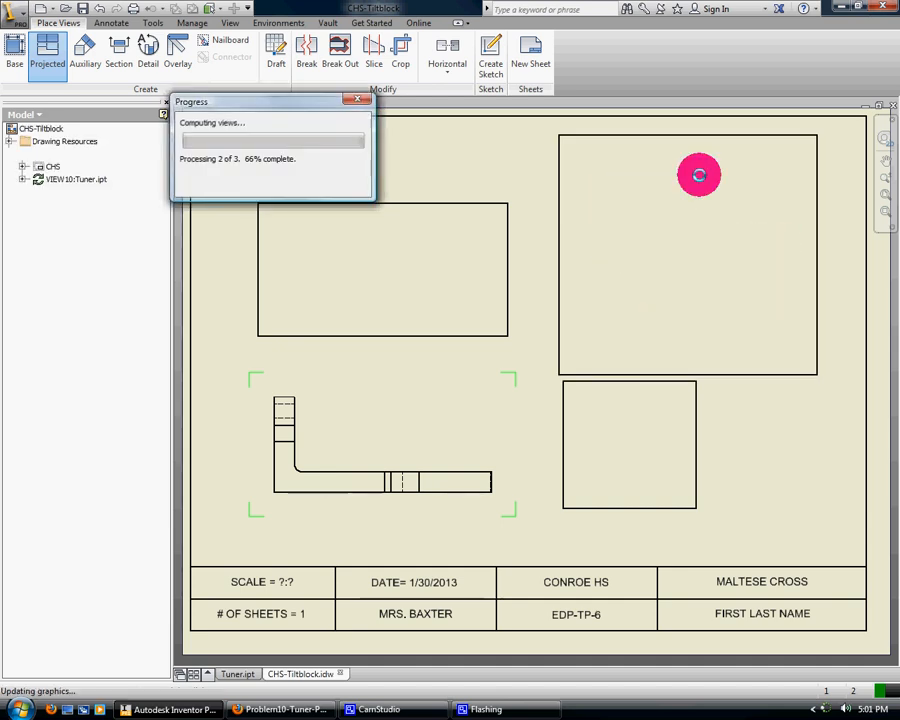
# Set the isometric view's display style to Shaded.
pyautogui.doubleClick(636, 135)
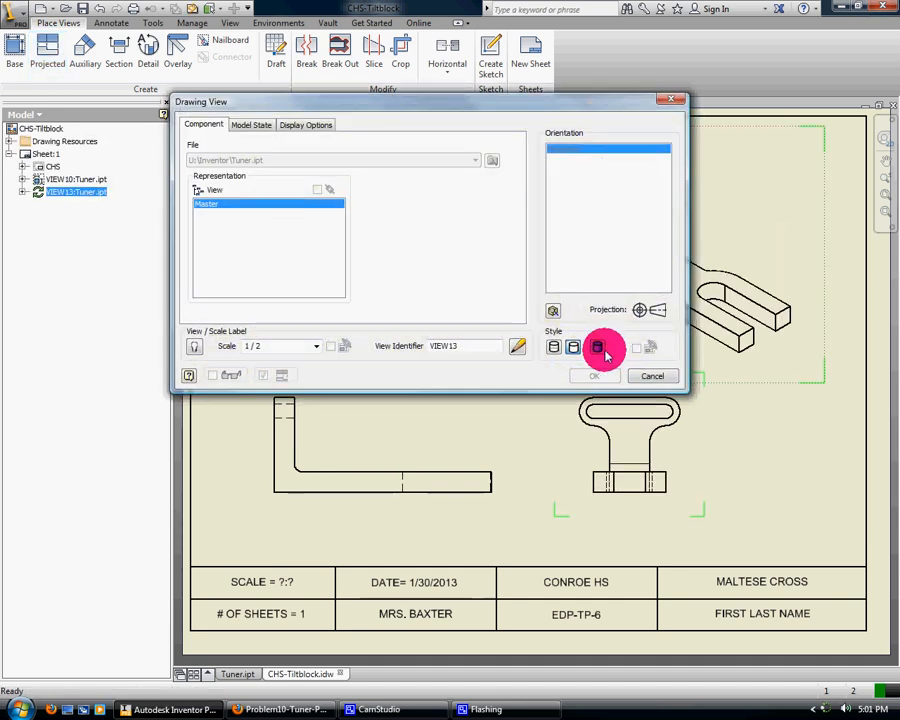
pyautogui.click(598, 347)
pyautogui.click(597, 377)
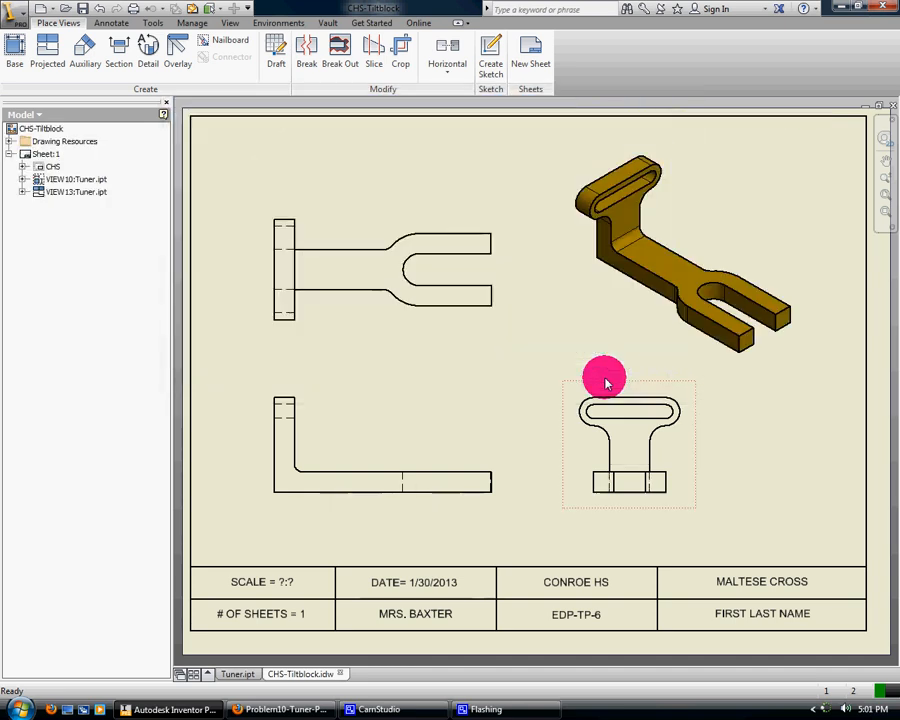
pyautogui.click(111, 22)
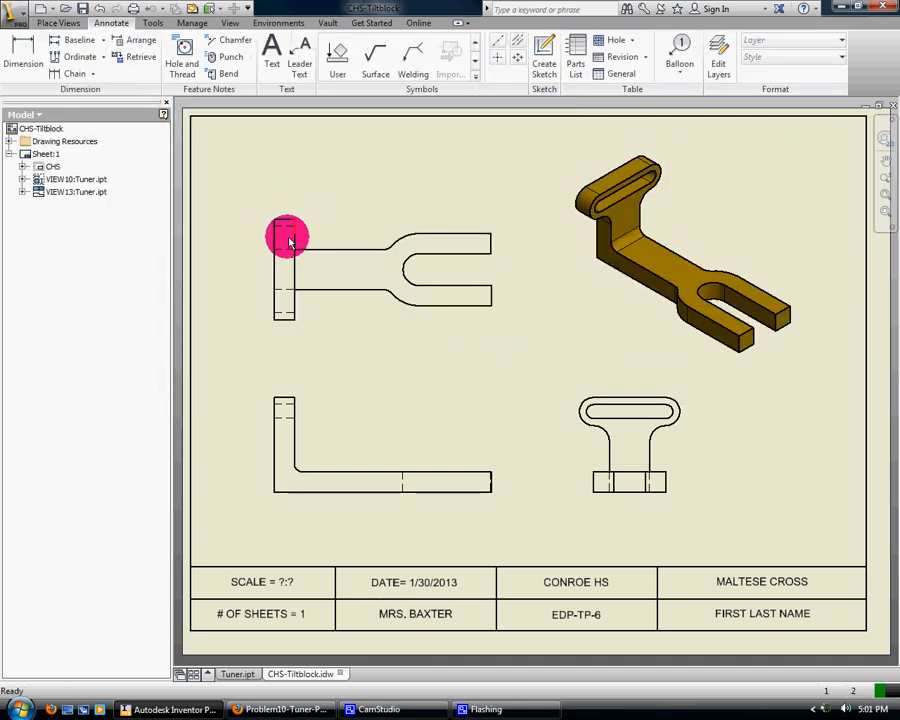
pyautogui.click(293, 184)
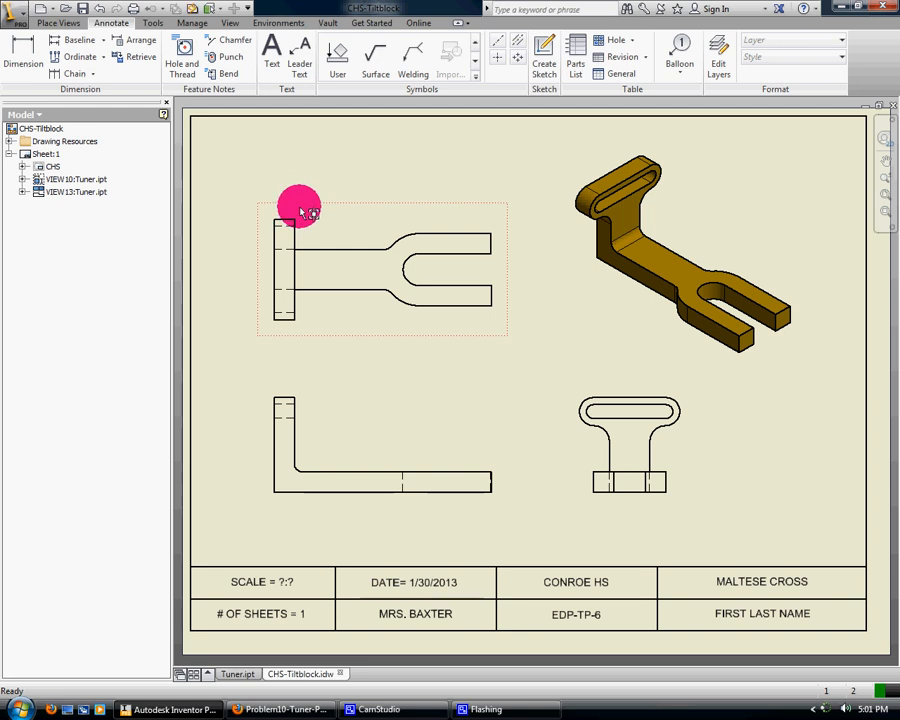
pyautogui.doubleClick(299, 205)
pyautogui.click(630, 377)
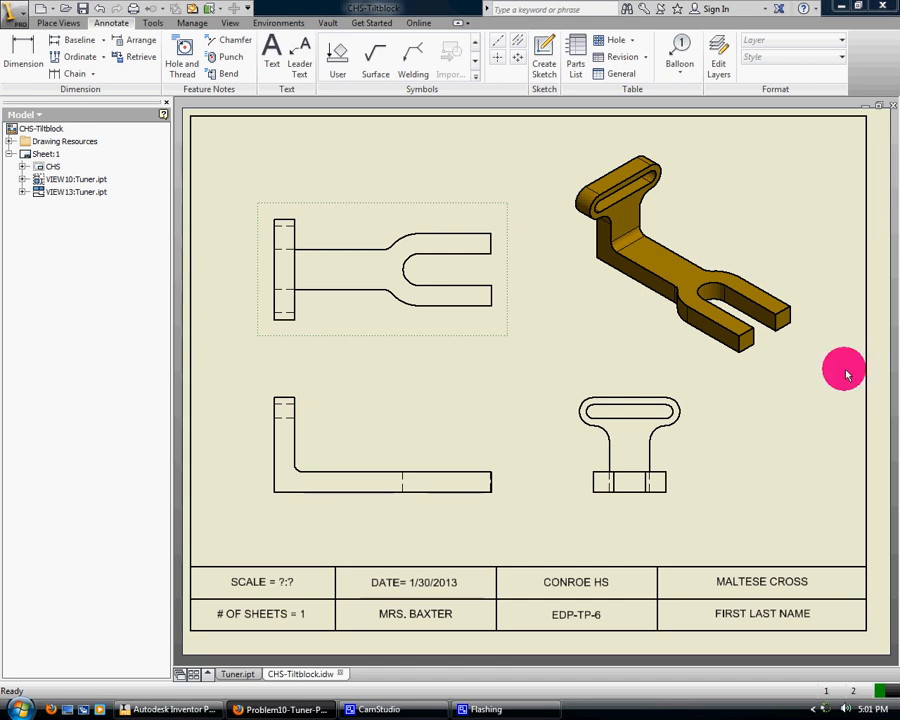
# Dimension the stem's width between its two hidden edges in the top view, placing the dimension outside the slotted head.
pyautogui.click(18, 48)
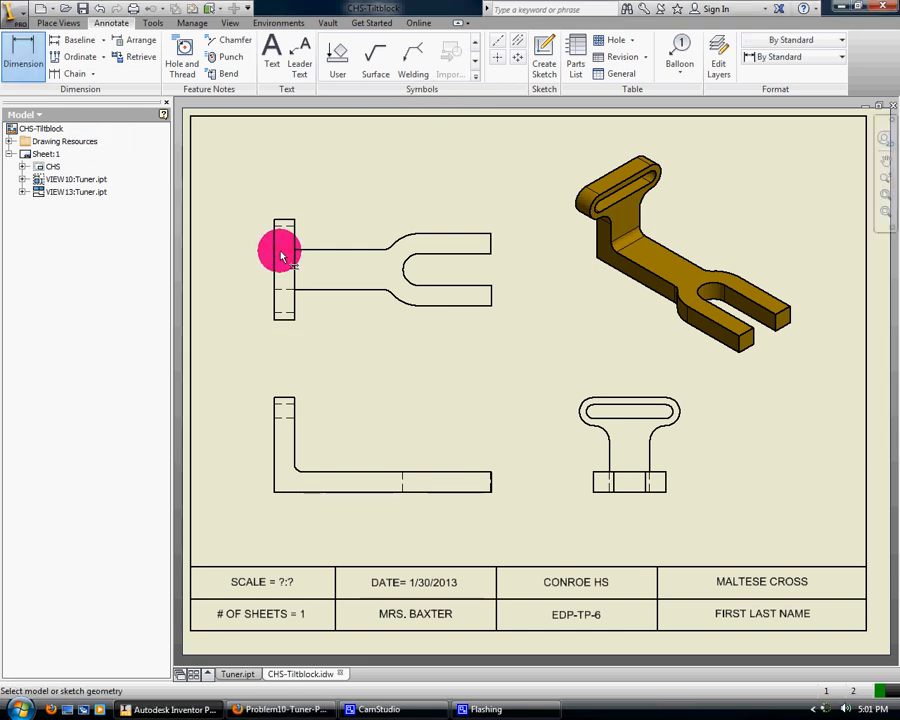
pyautogui.click(281, 249)
pyautogui.click(289, 292)
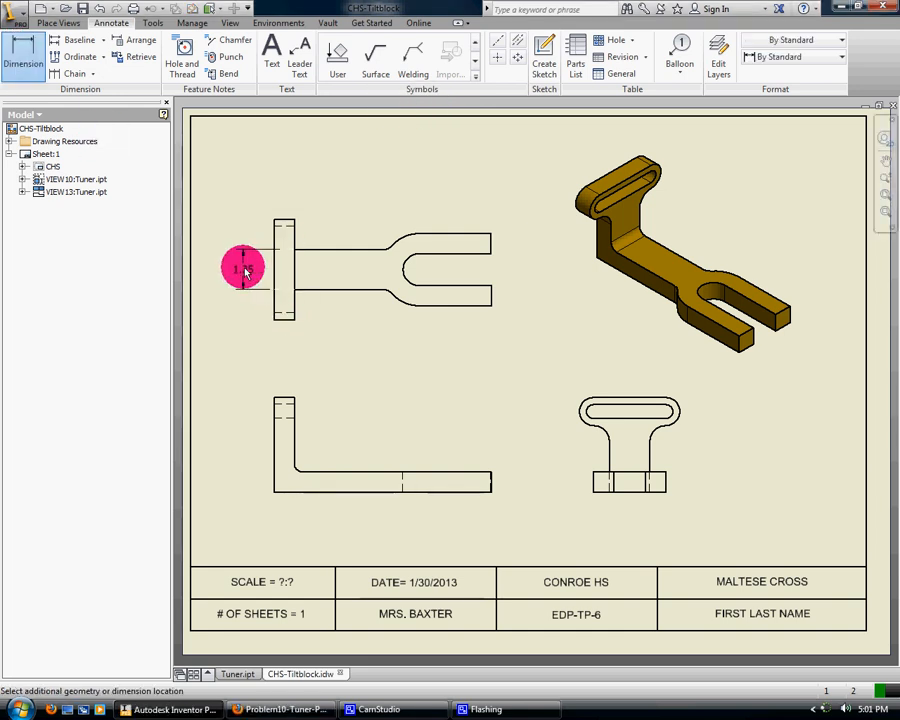
pyautogui.click(244, 270)
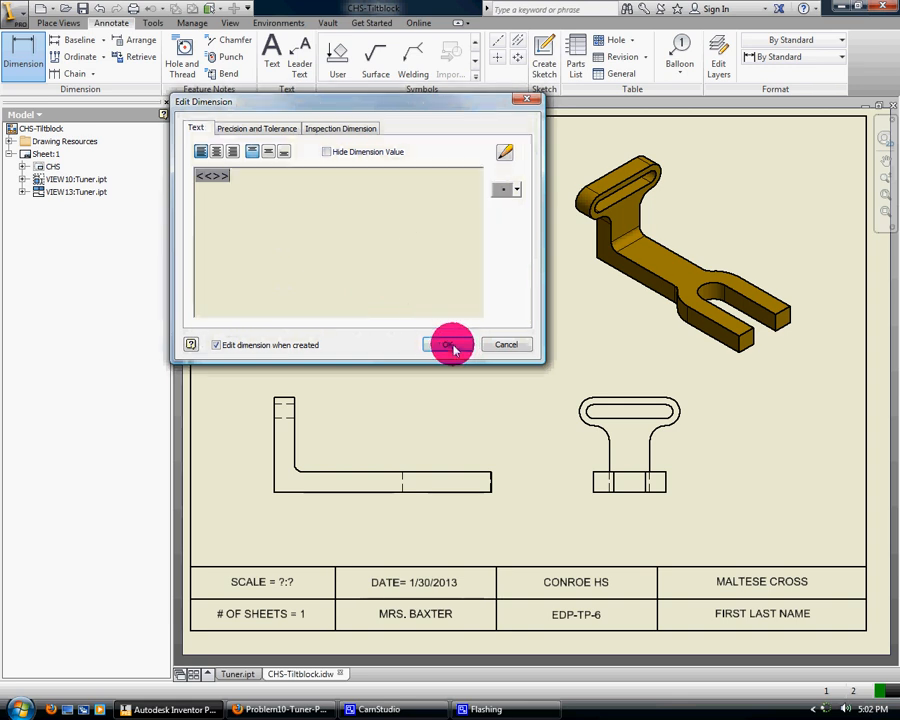
pyautogui.click(455, 346)
# Dimension the slotted head's thickness in the top view, placing the dimension just below the view.
pyautogui.click(282, 317)
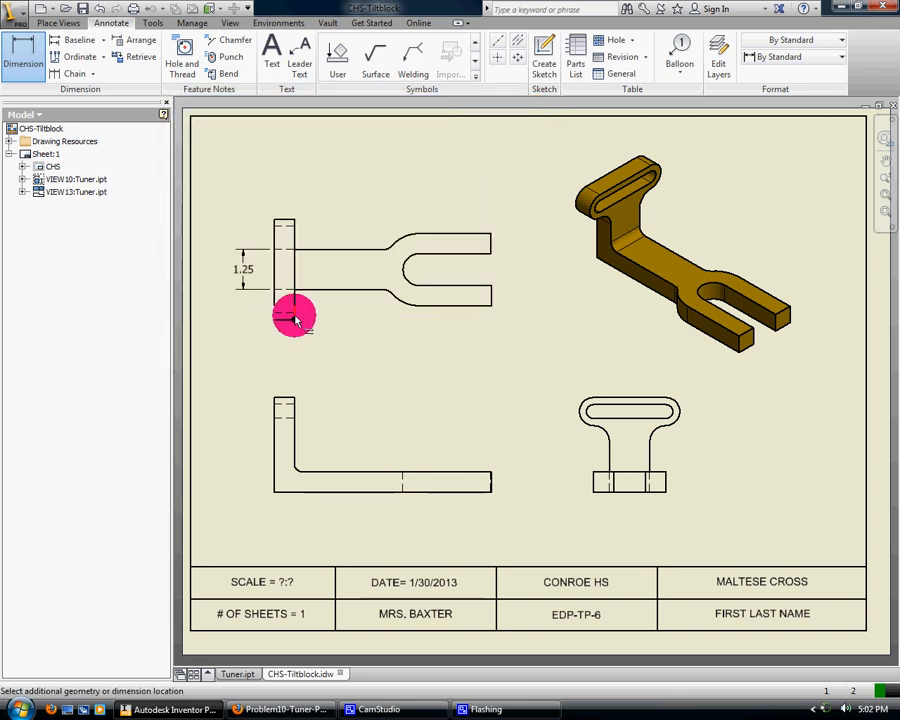
pyautogui.click(289, 341)
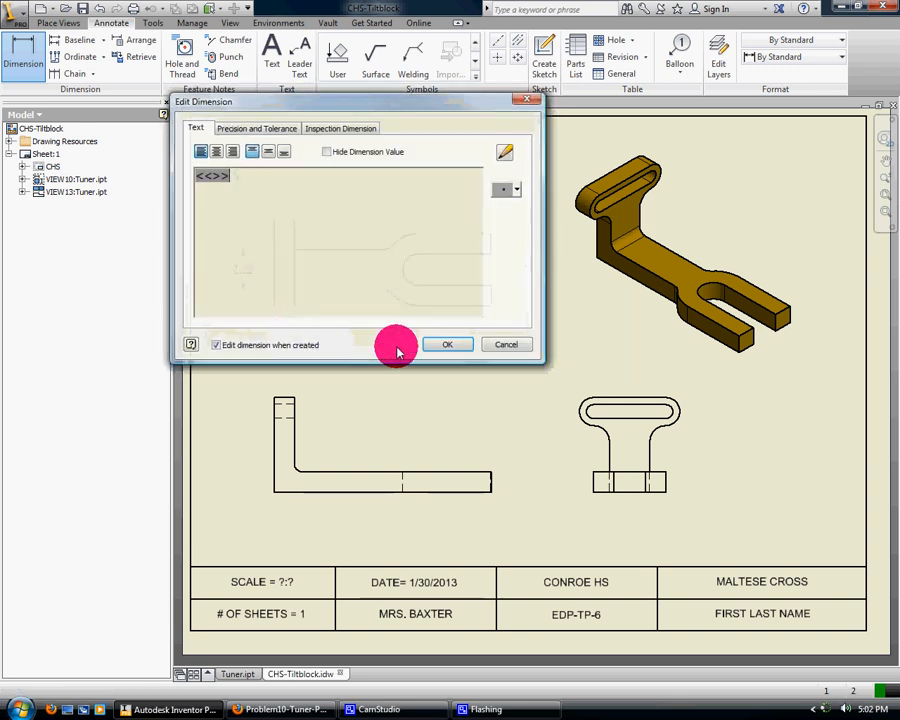
pyautogui.click(440, 346)
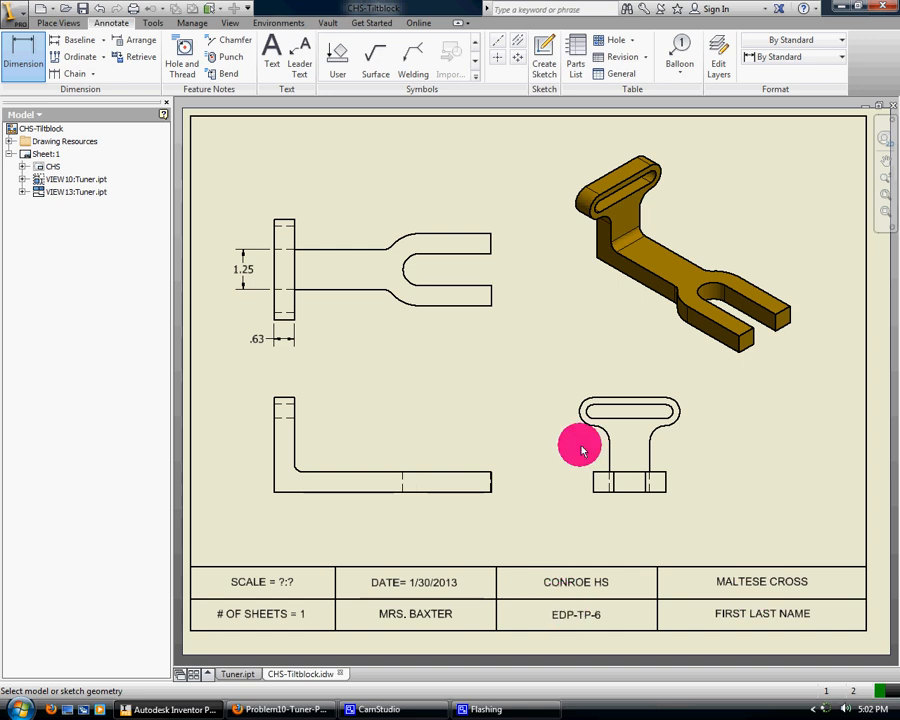
# Save the drawing under the new name Tuner-Titleblock.
pyautogui.click(22, 16)
pyautogui.click(59, 178)
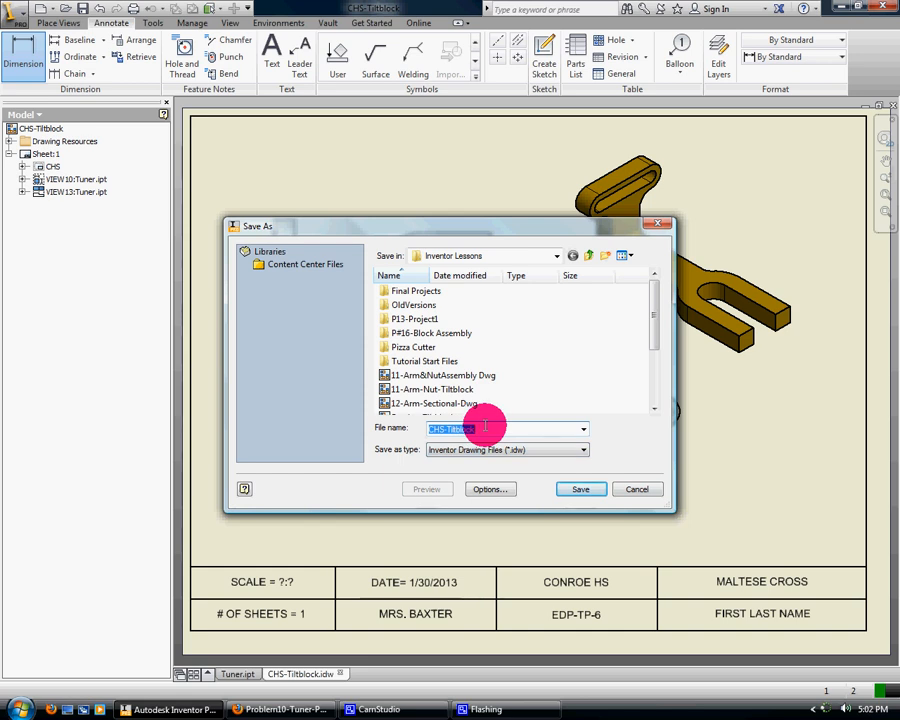
pyautogui.write('Tuner-')
pyautogui.press('Return')
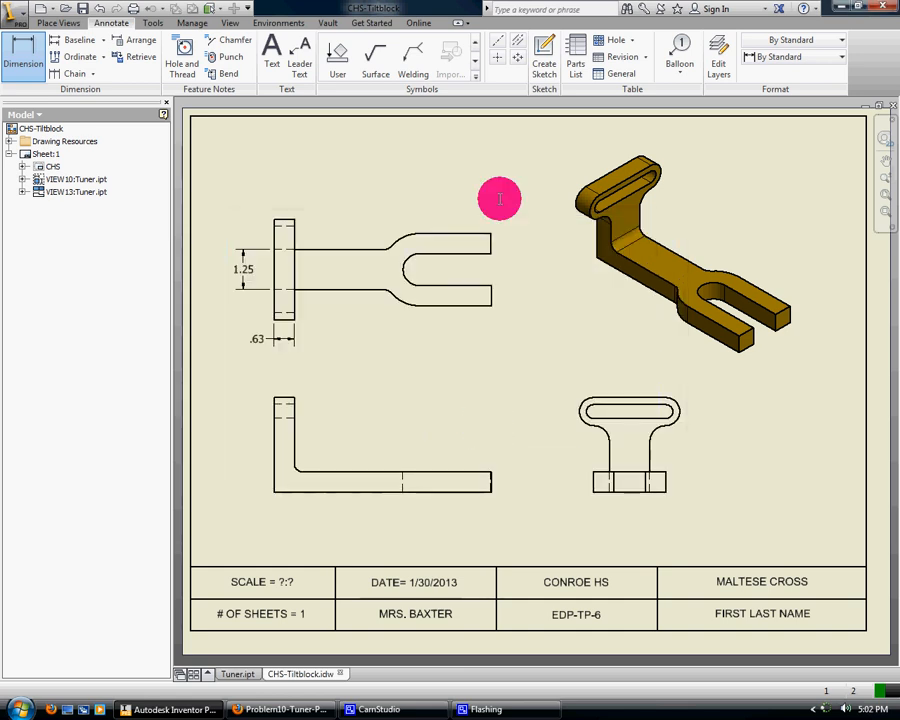
pyautogui.click(20, 20)
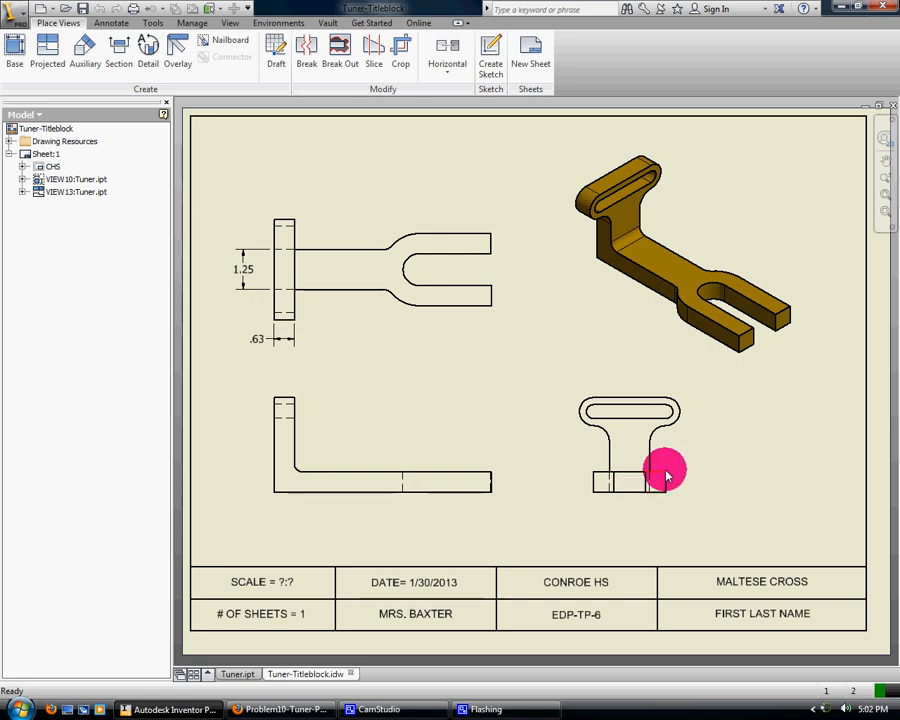
pyautogui.click(20, 20)
pyautogui.moveTo(49, 209)
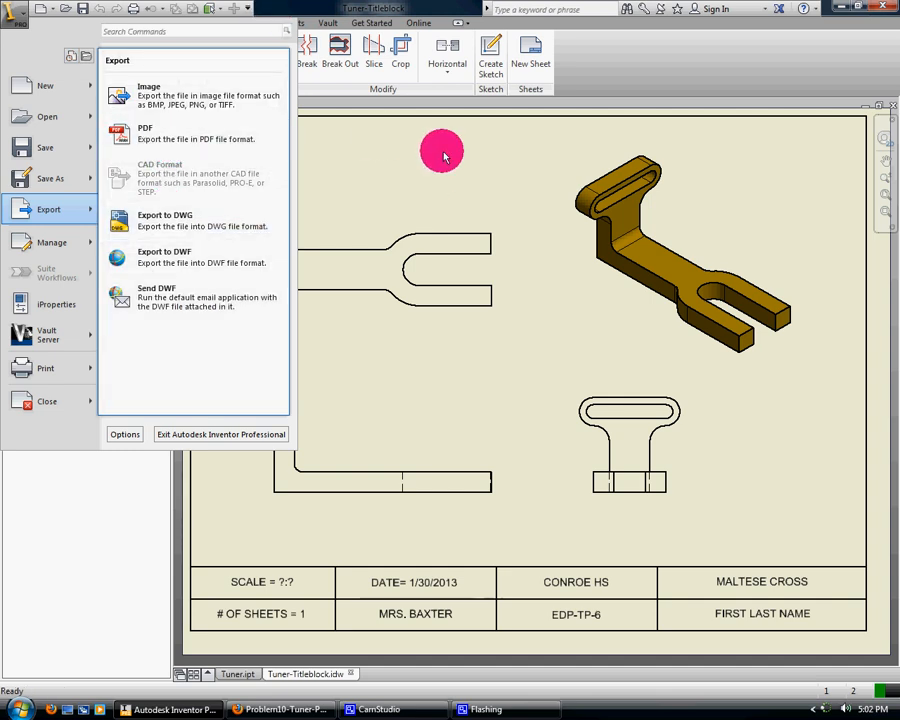
pyautogui.click(426, 354)
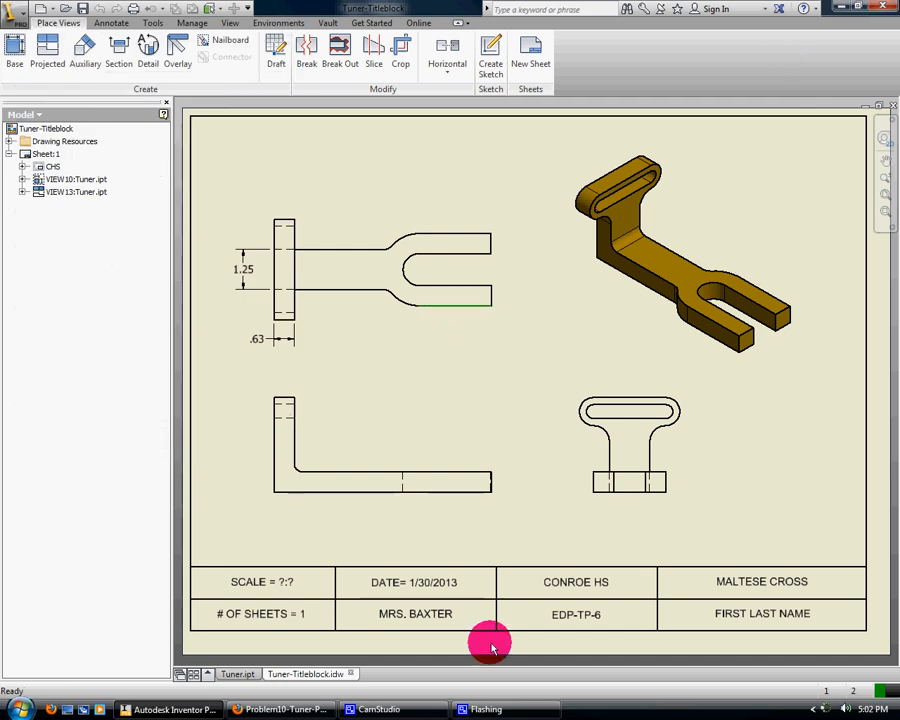